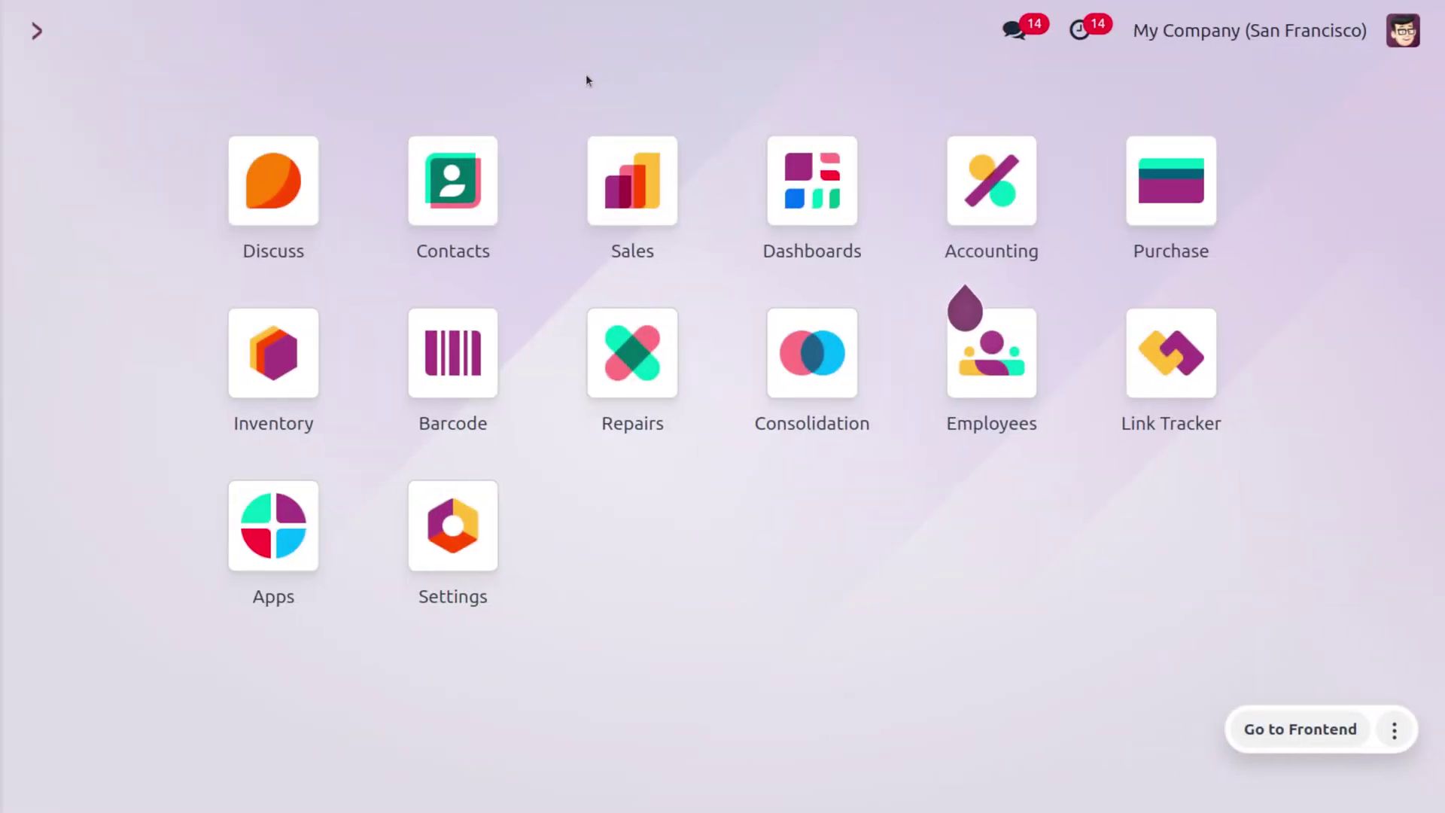
- Open the Inventory settings and review the Packages, Batch Transfers, Storage Locations and Multi-Step Routes options
type("in")
key("Return")
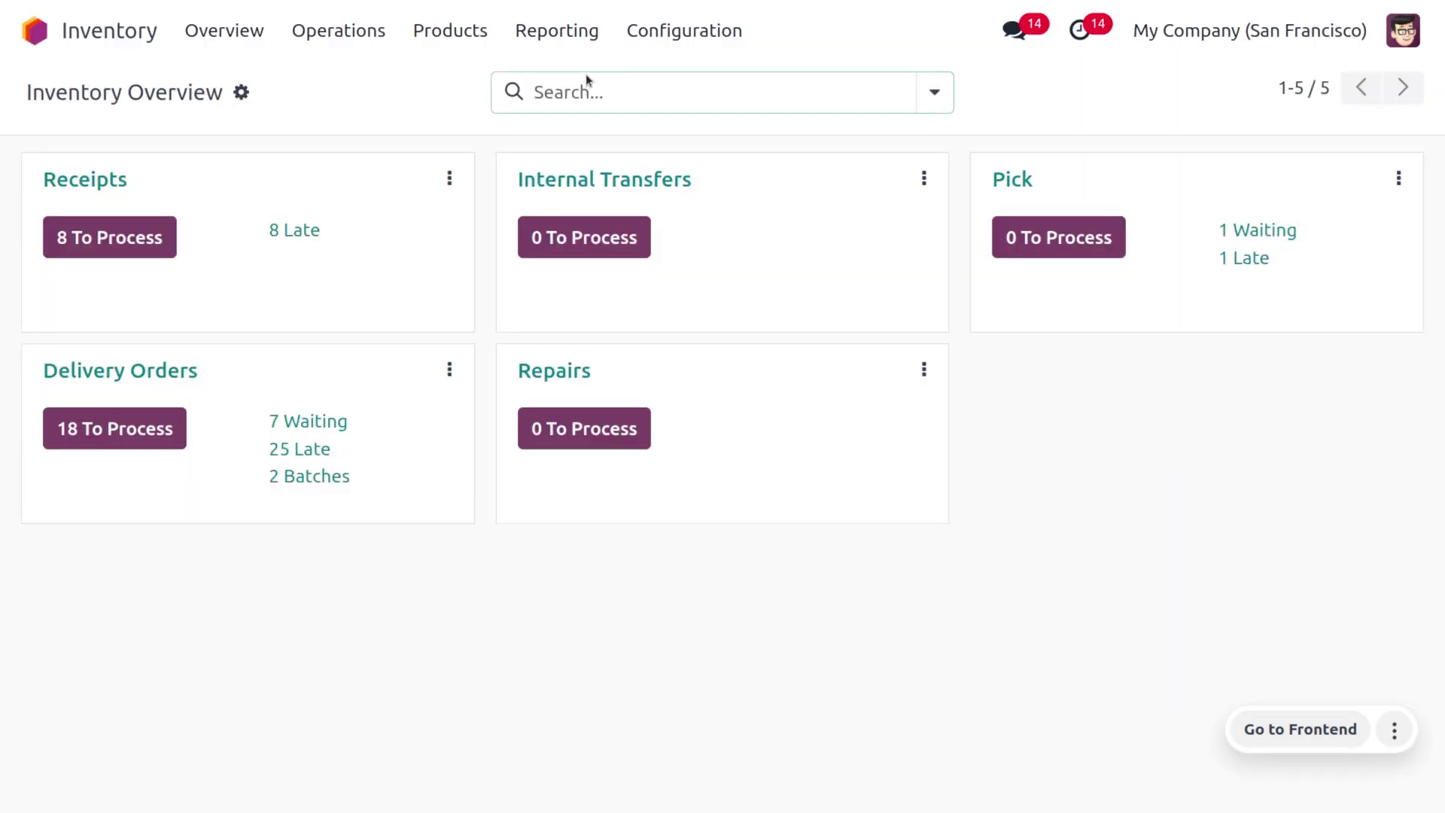
left_click(721, 29)
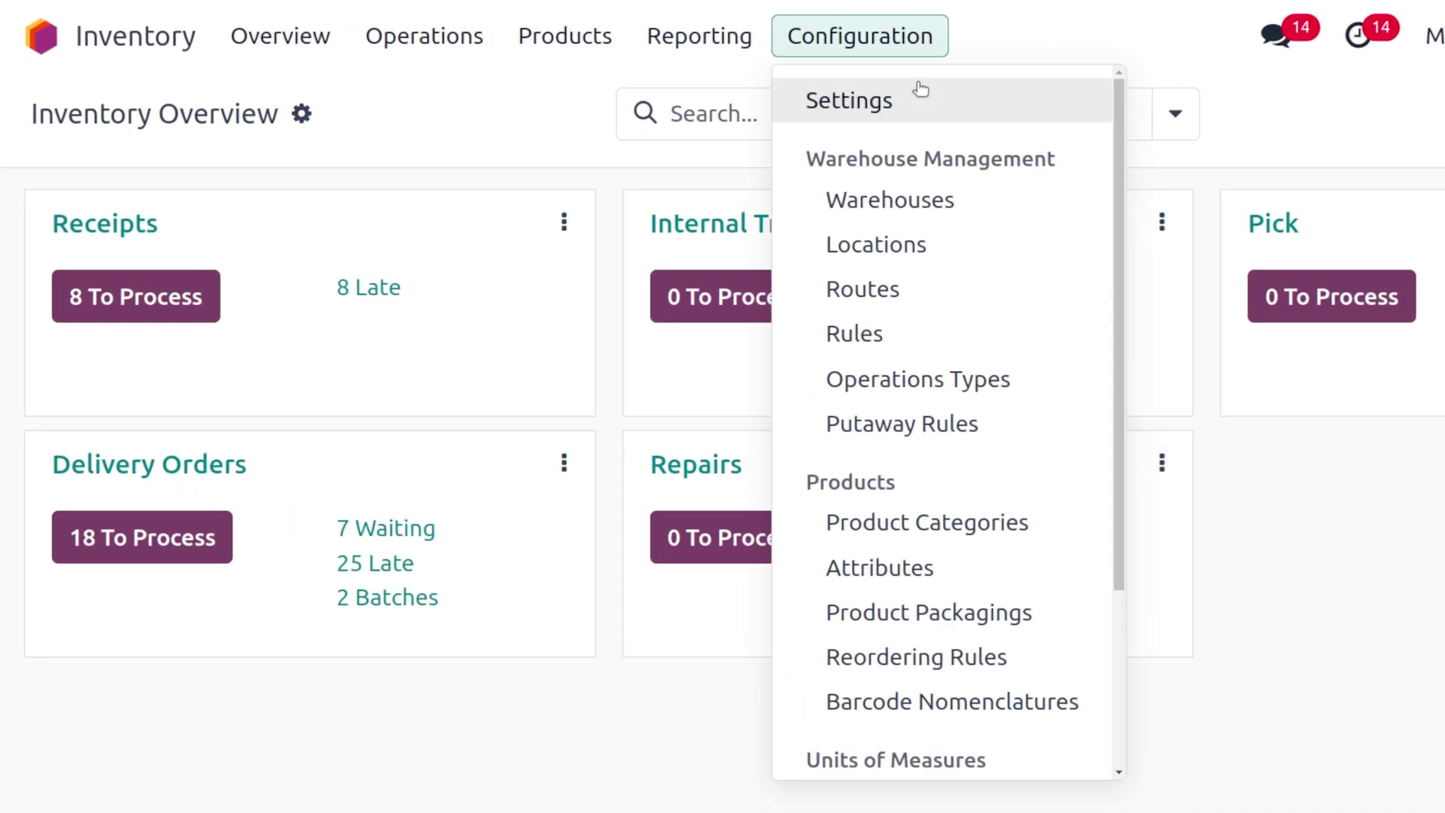
left_click(919, 89)
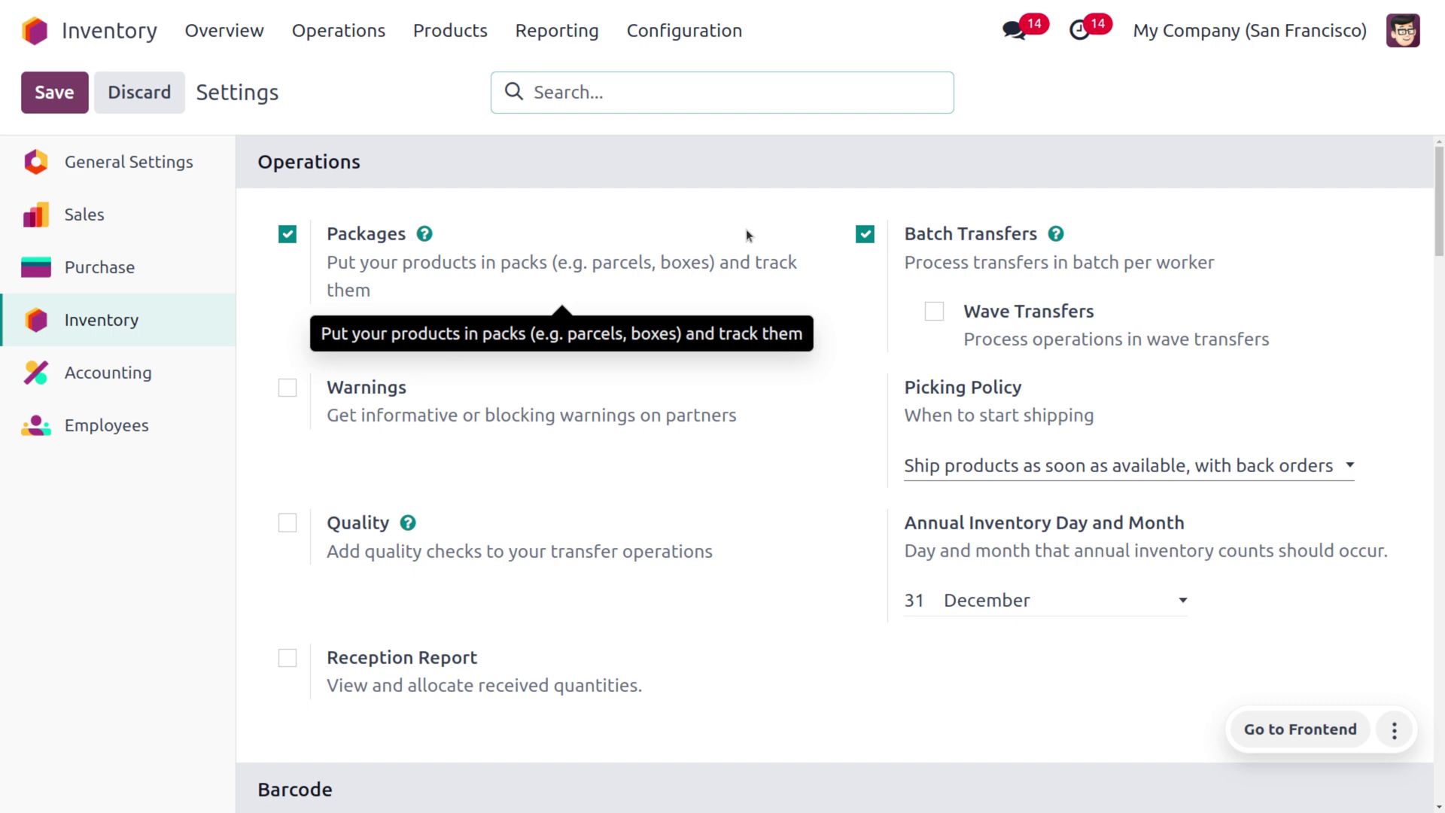
scroll(892, 467, "down", 9)
scroll(893, 471, "down", 20)
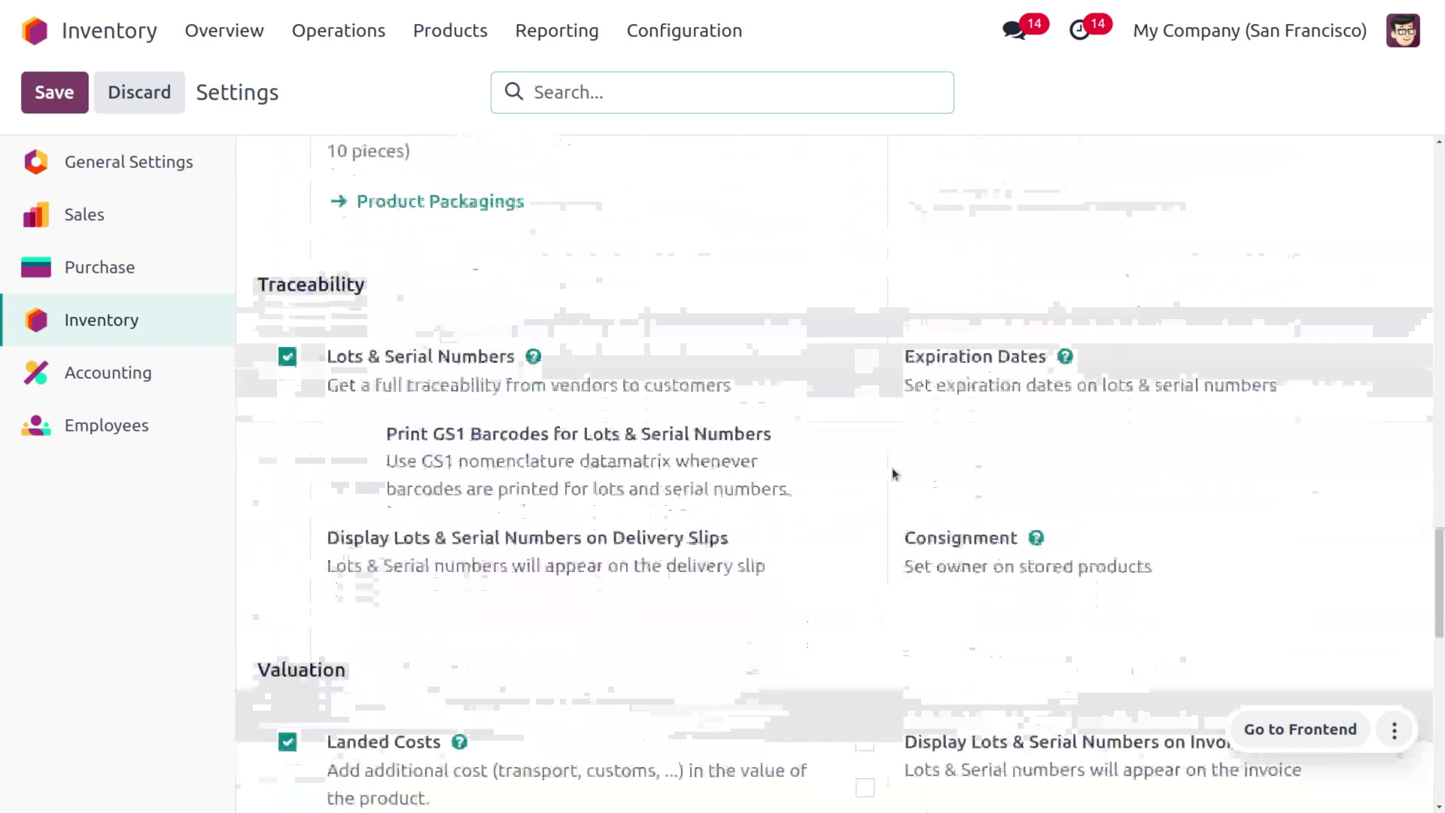
scroll(894, 473, "down", 12)
scroll(894, 473, "up", 2)
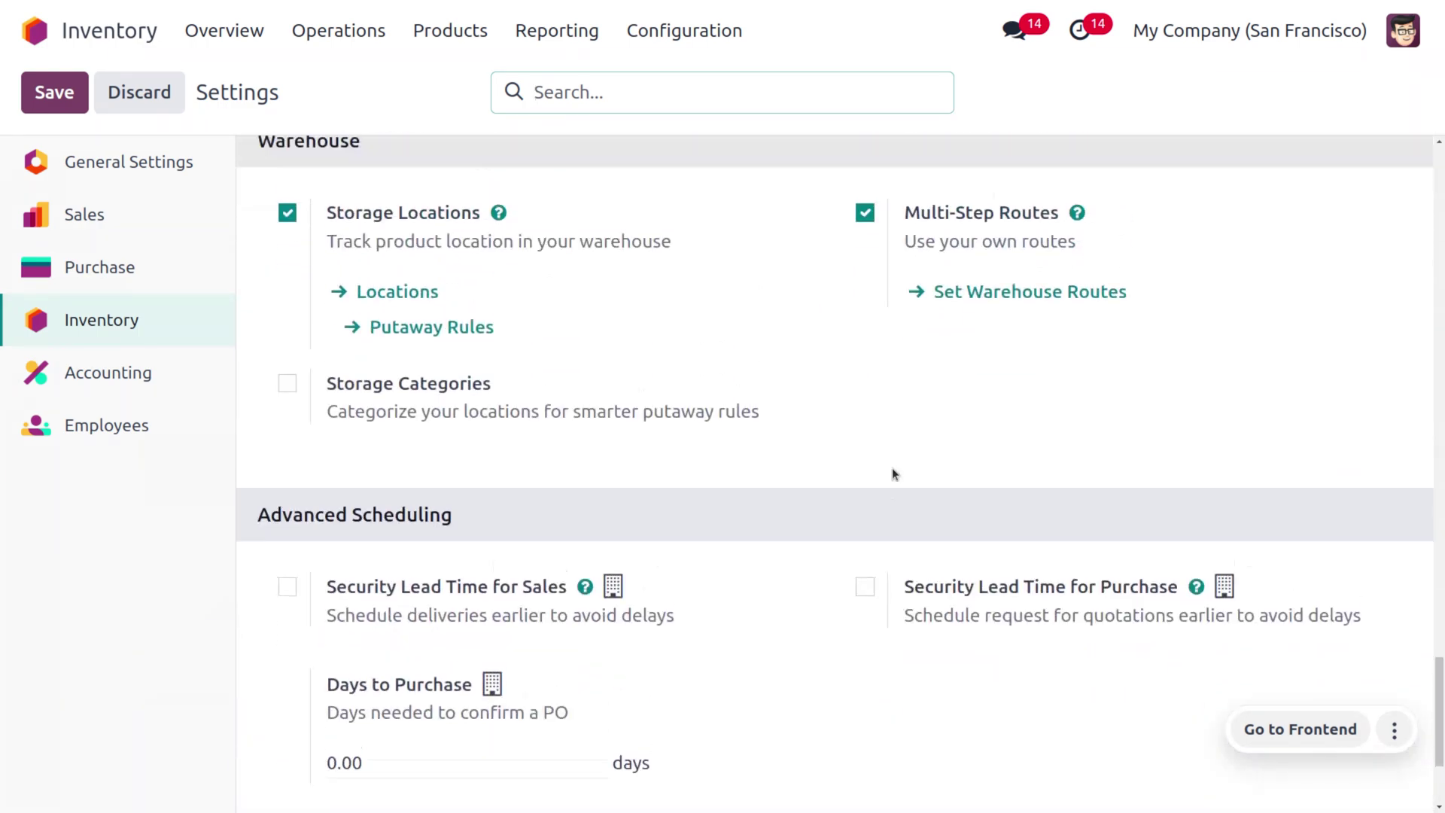
scroll(891, 468, "up", 1)
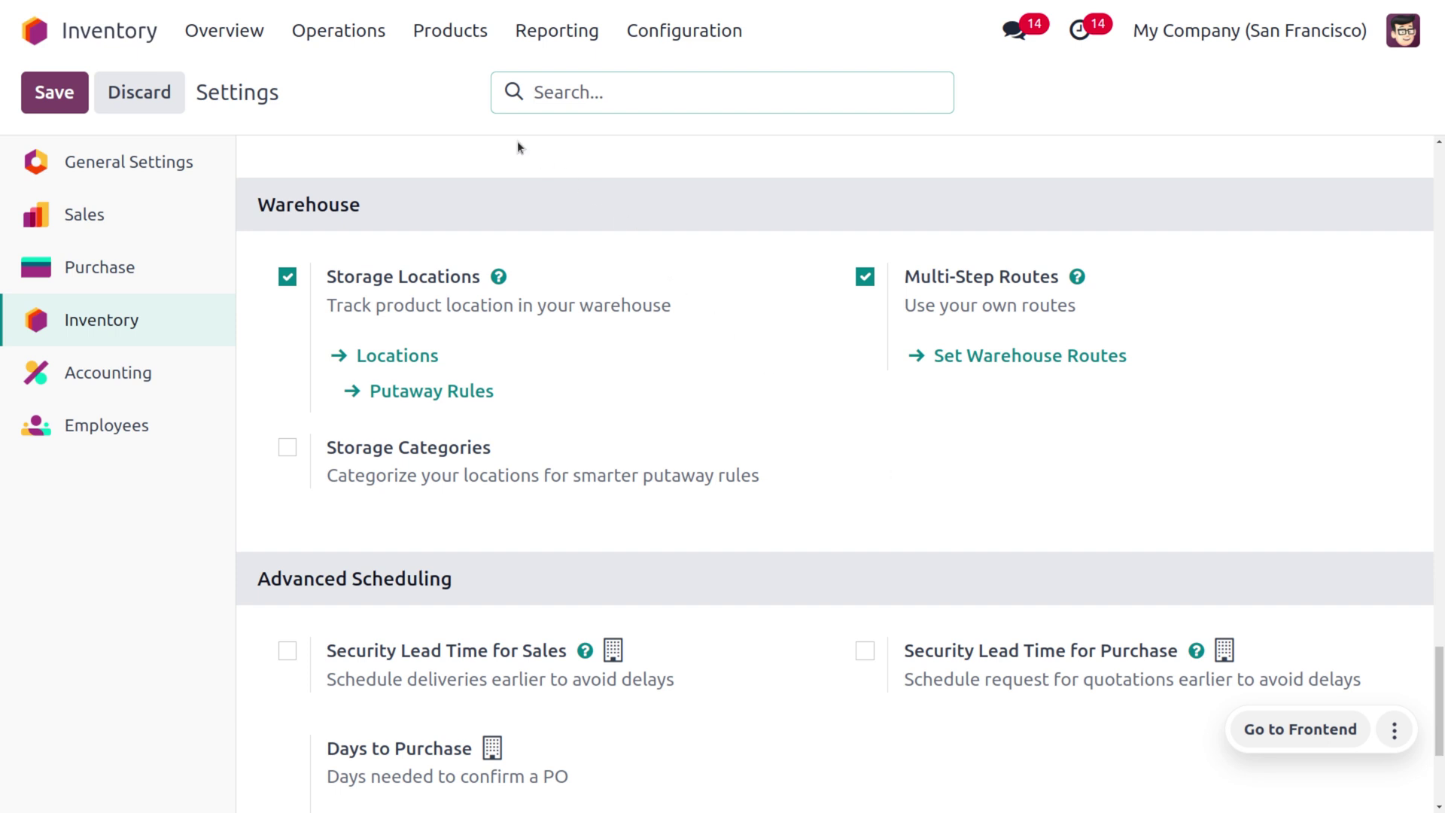
- View the Inventory product list and check the current stock of location WH/Stock/Shelf A
left_click(450, 30)
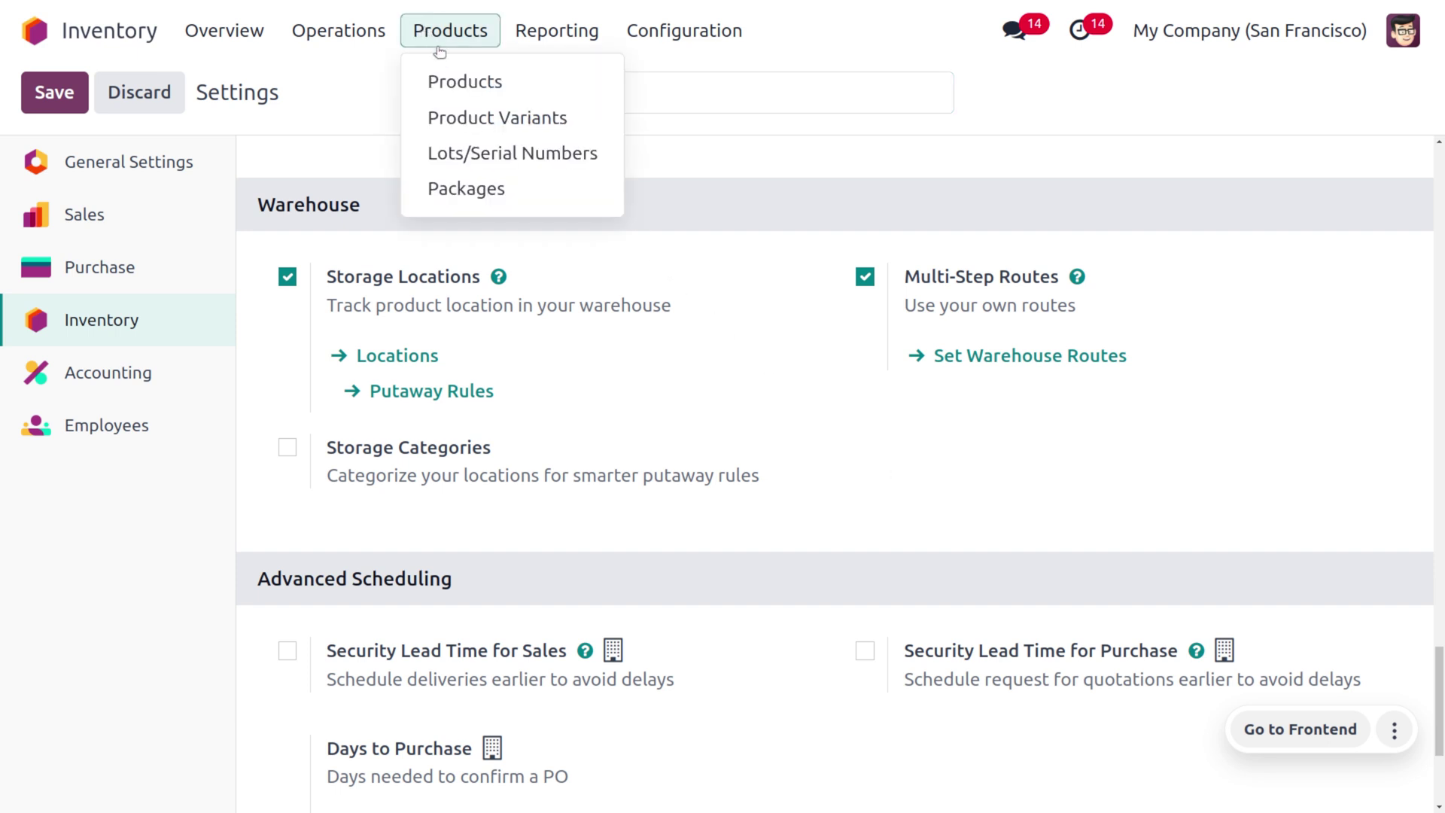
left_click(462, 82)
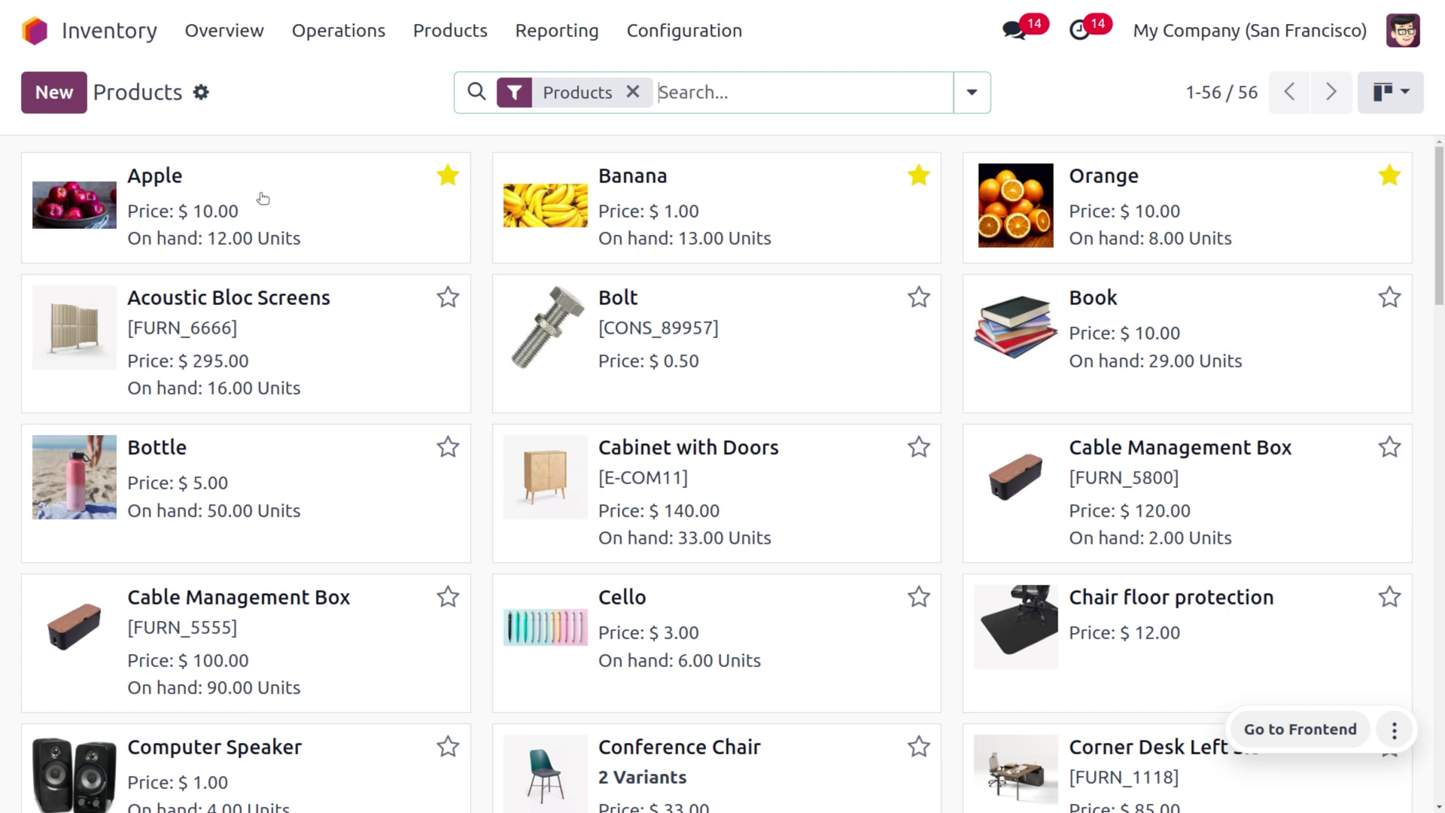
left_click(674, 34)
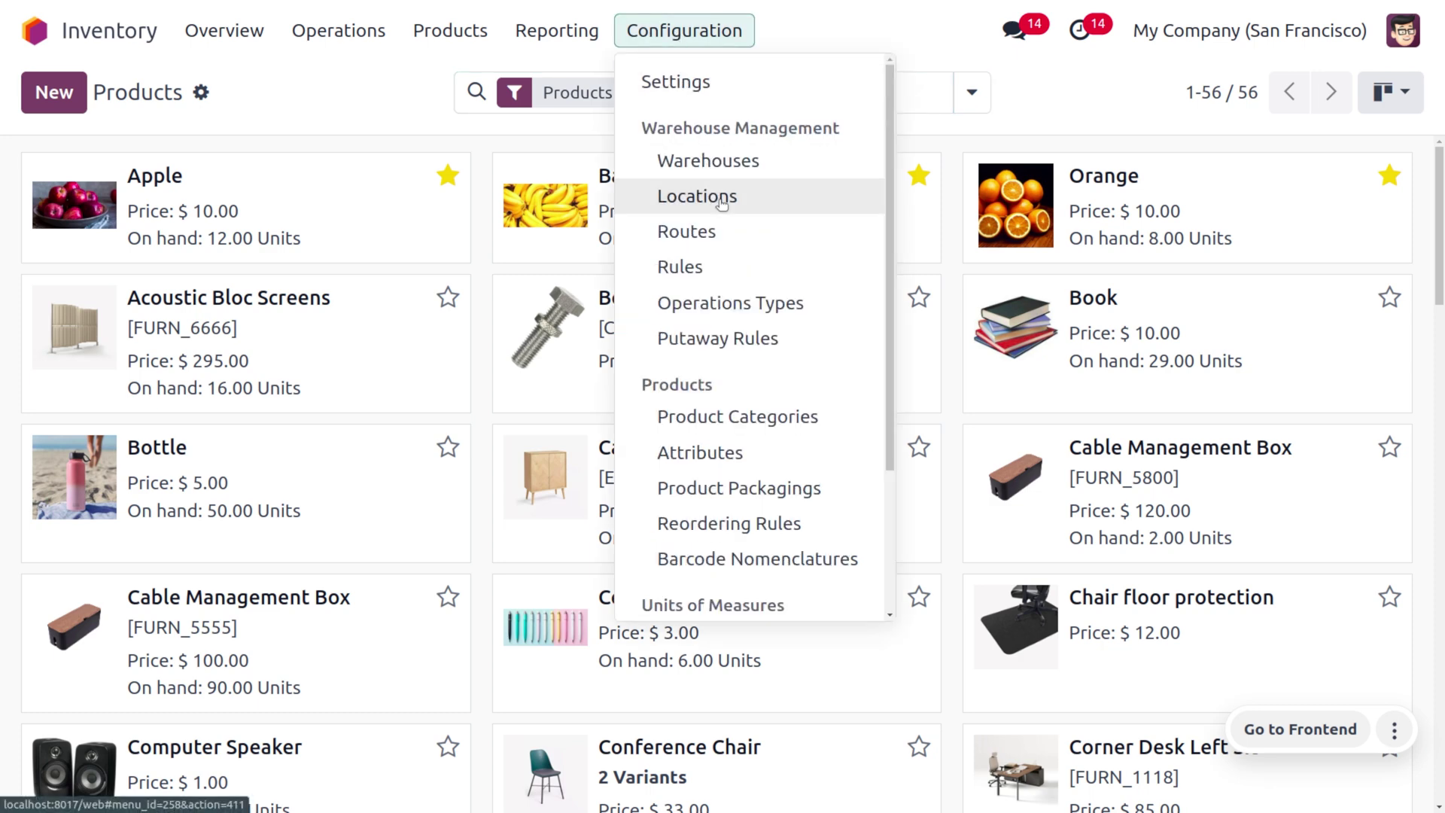
left_click(697, 197)
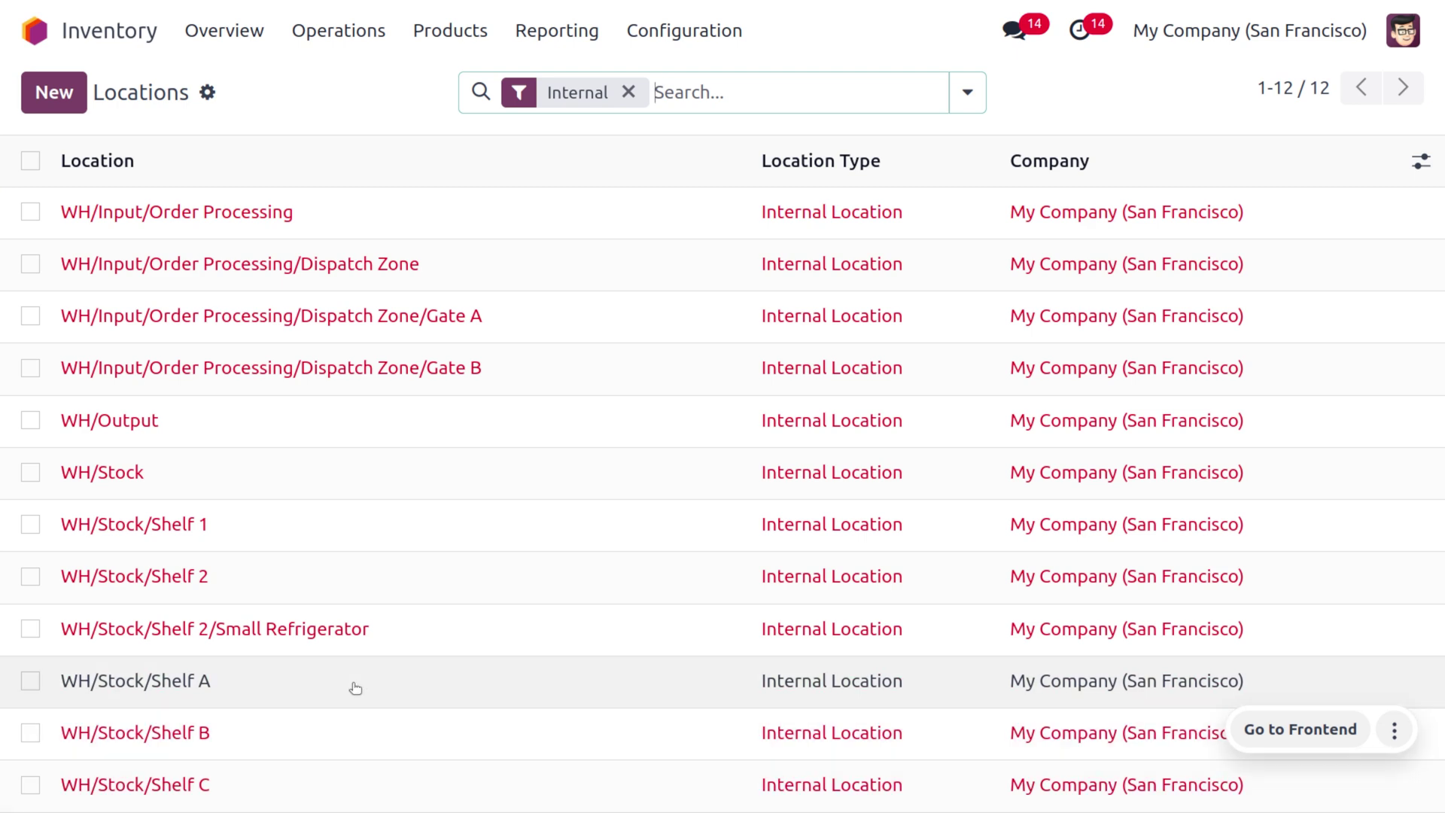
left_click(355, 688)
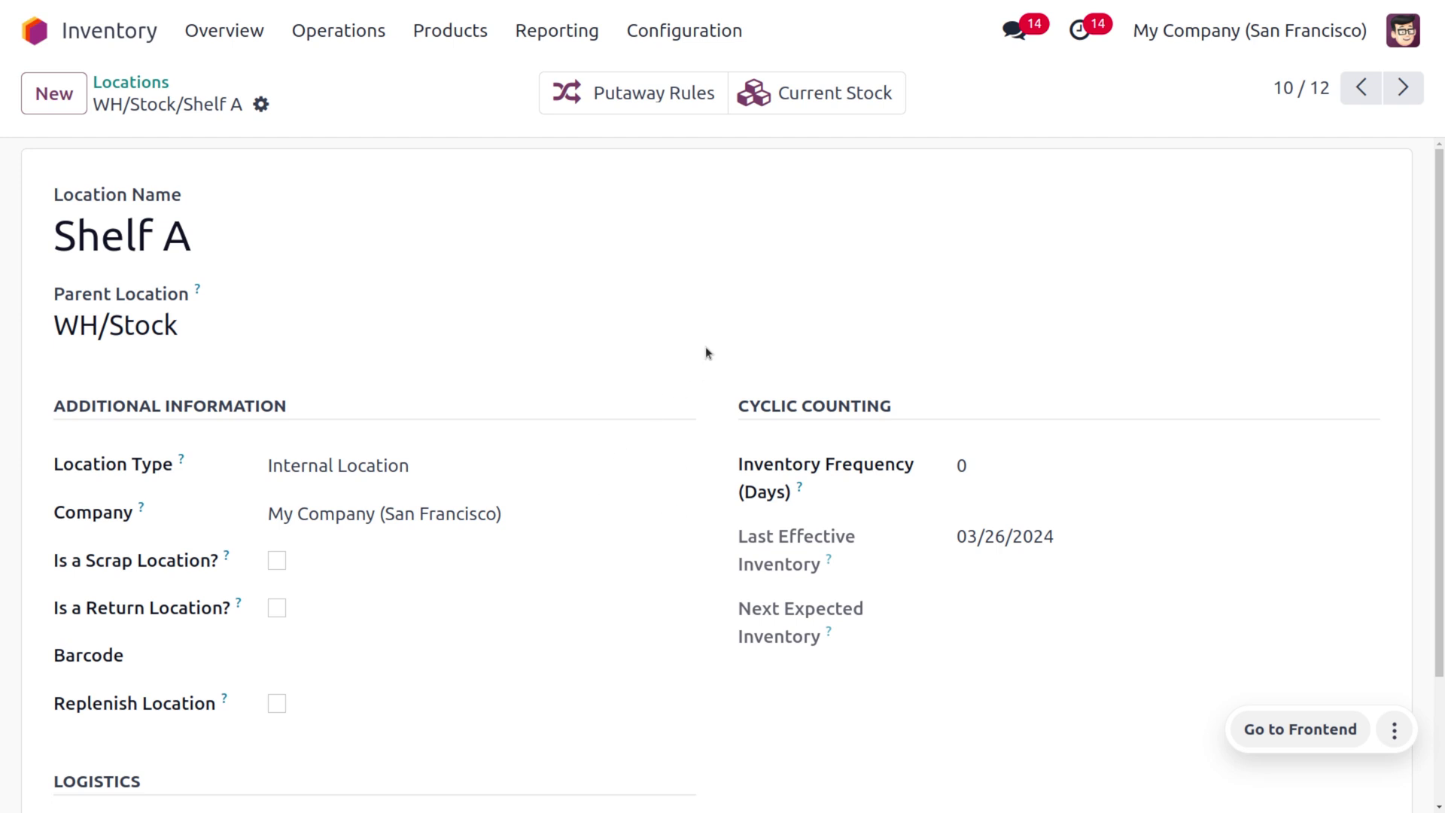
left_click(788, 106)
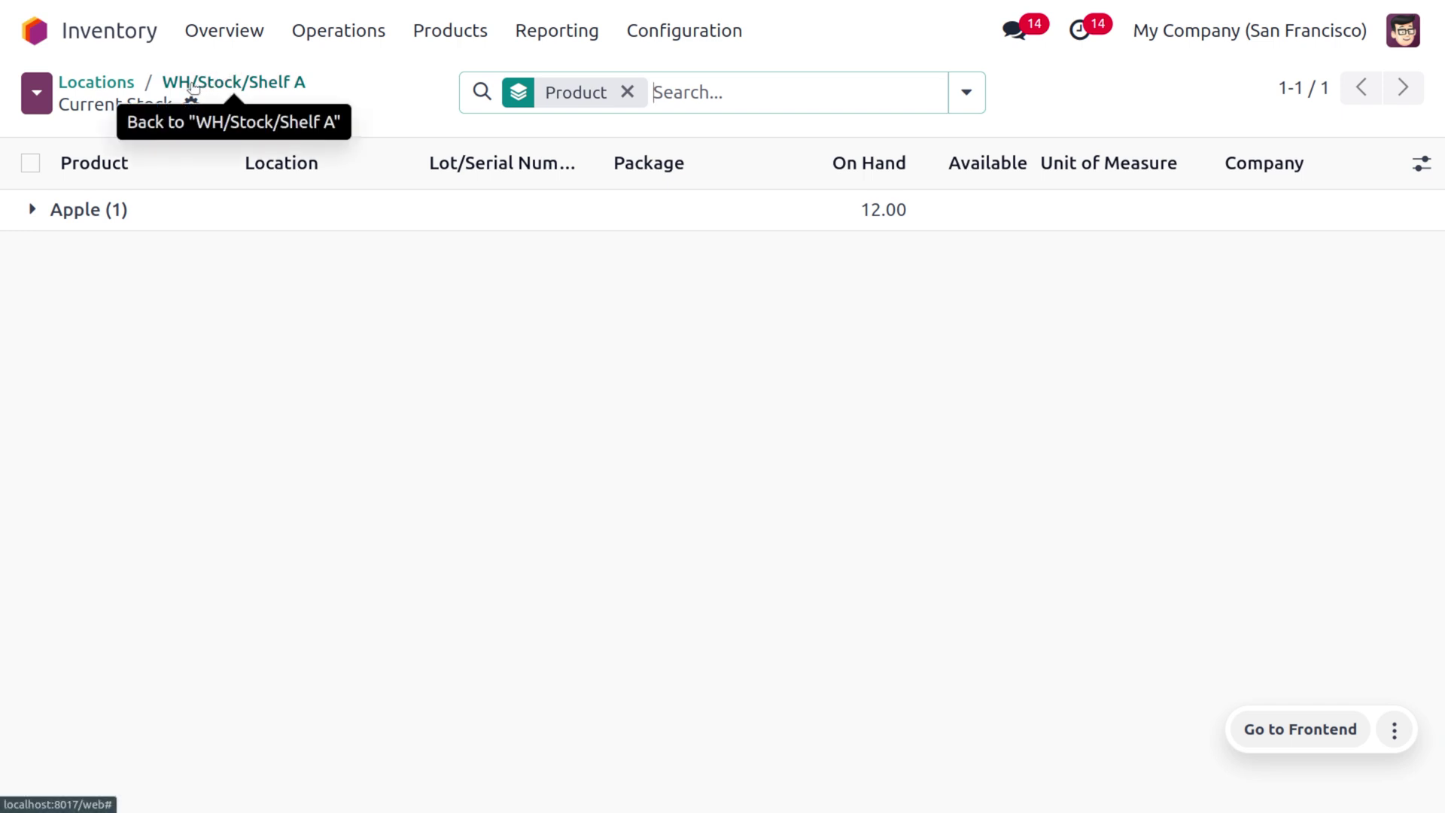
- Check the current stock of locations WH/Stock/Shelf B and WH/Stock/Shelf C
left_click(106, 82)
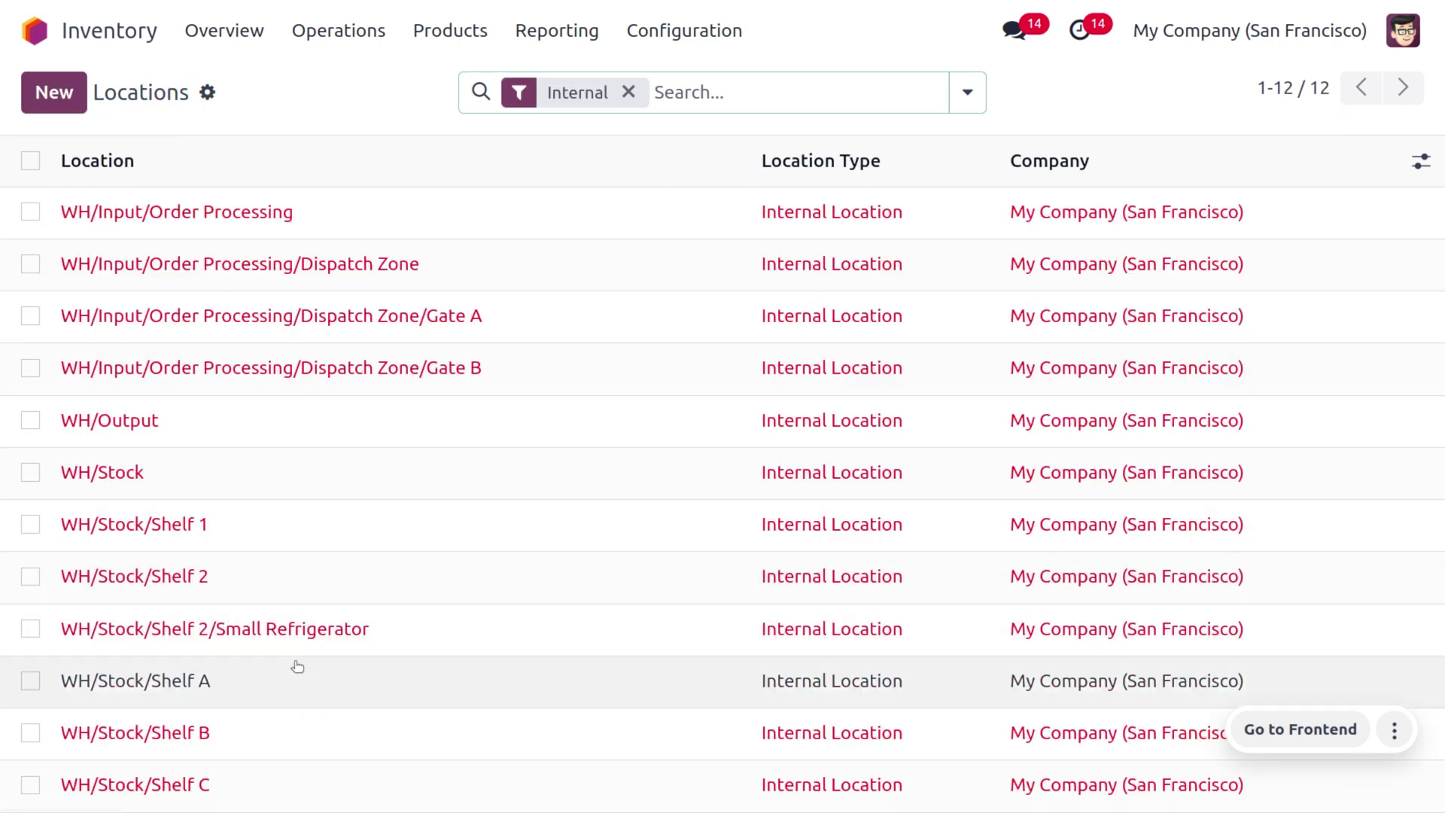
left_click(309, 734)
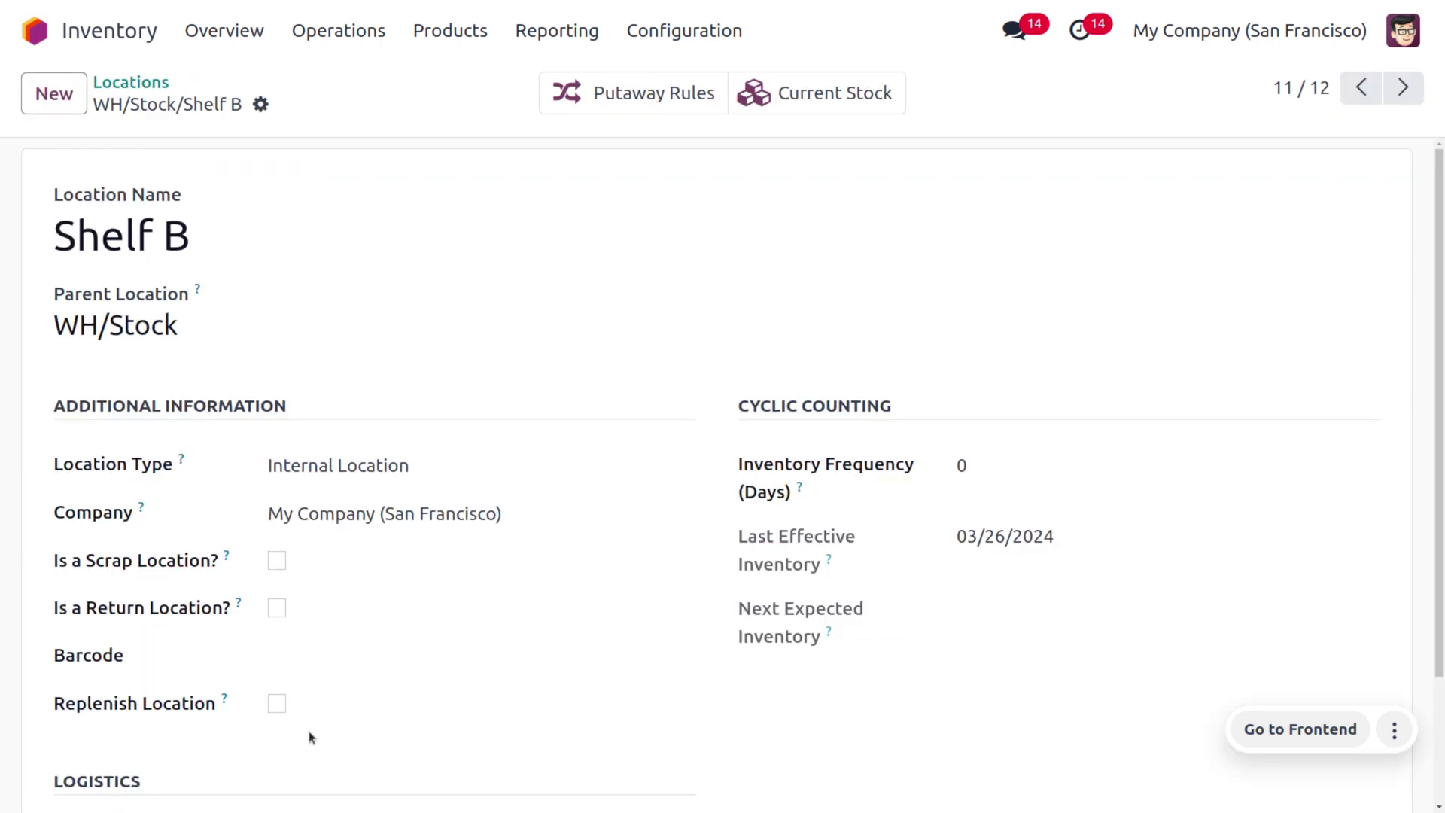
left_click(851, 109)
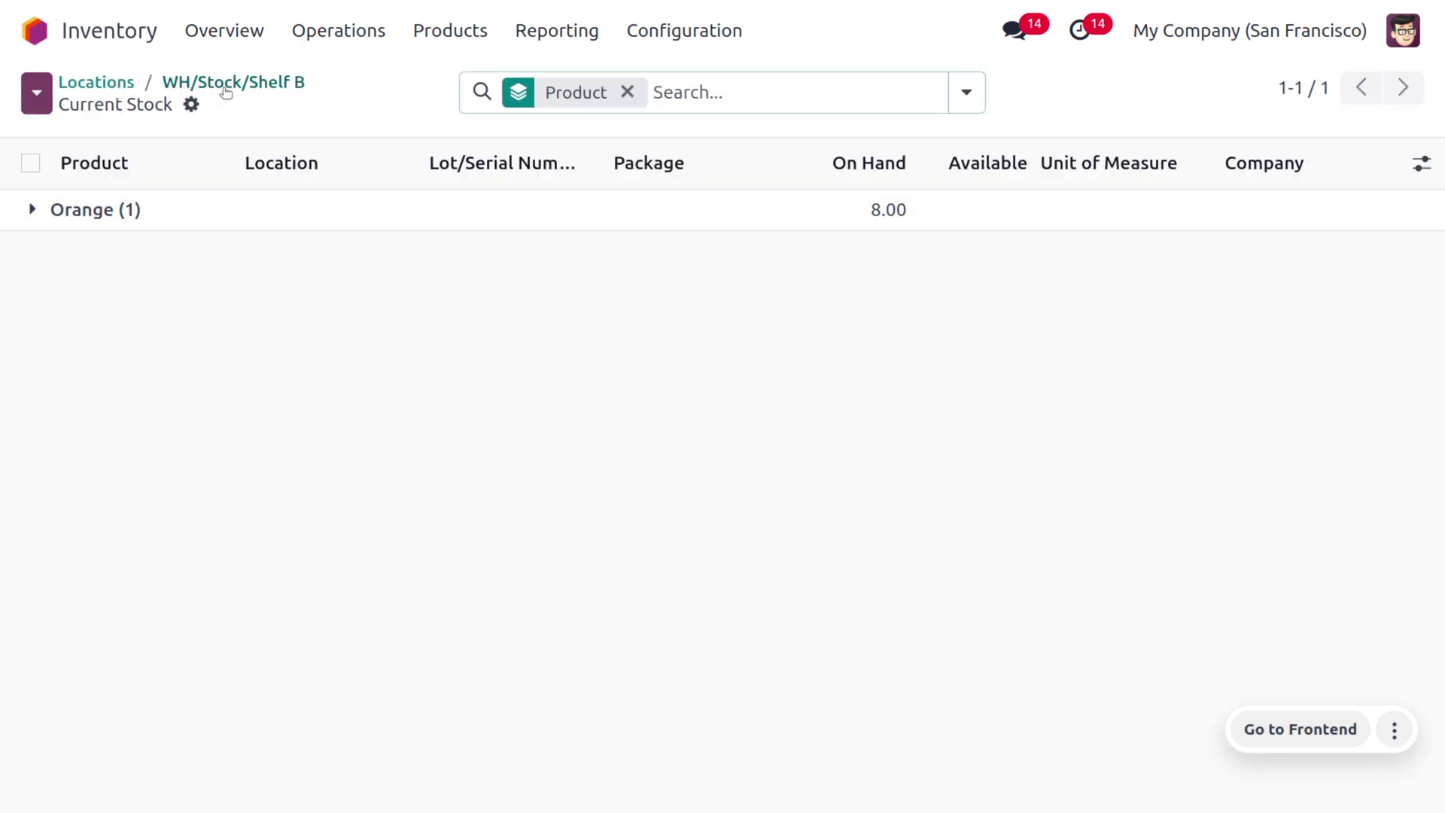
left_click(96, 82)
left_click(271, 785)
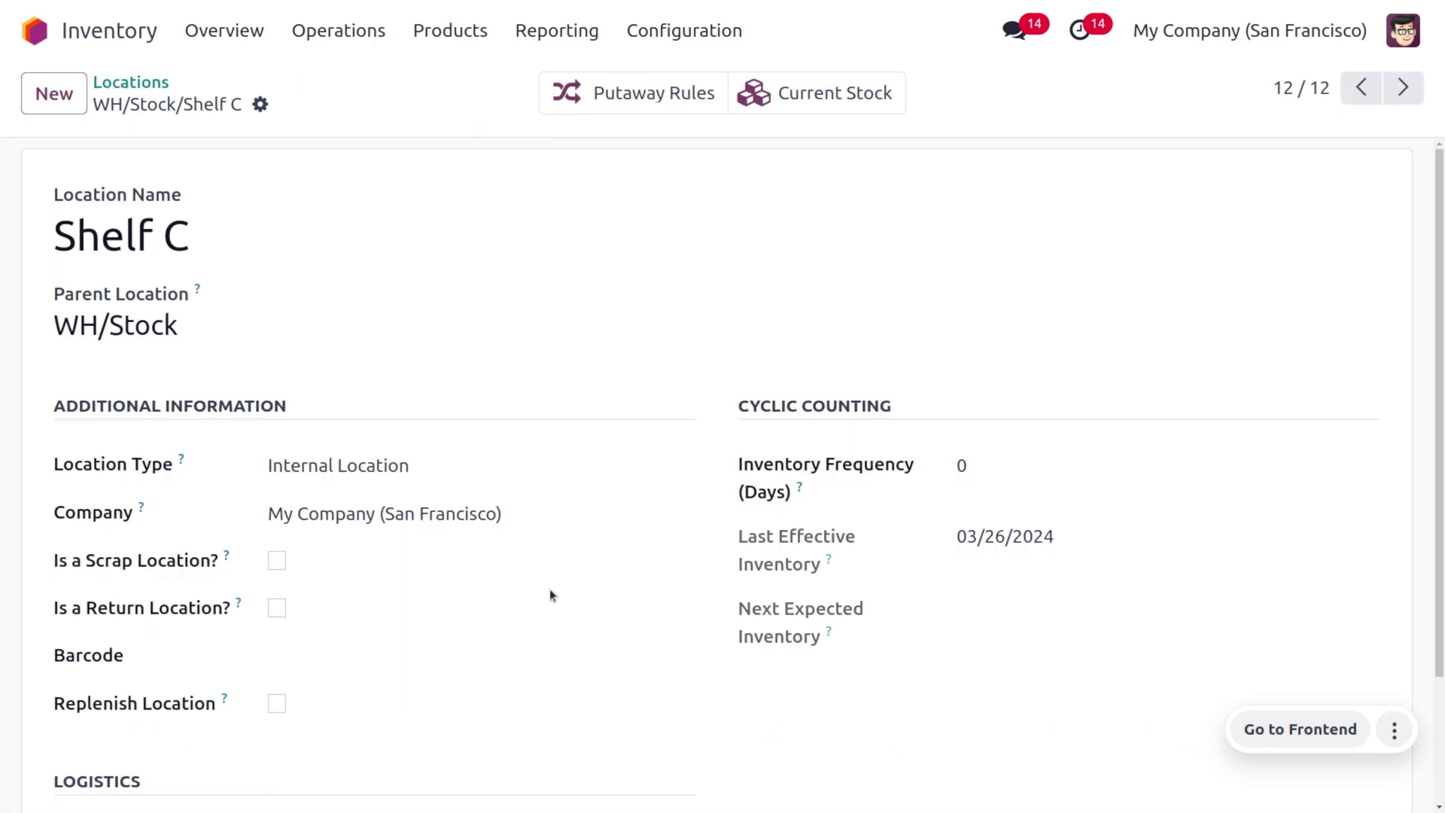
left_click(836, 111)
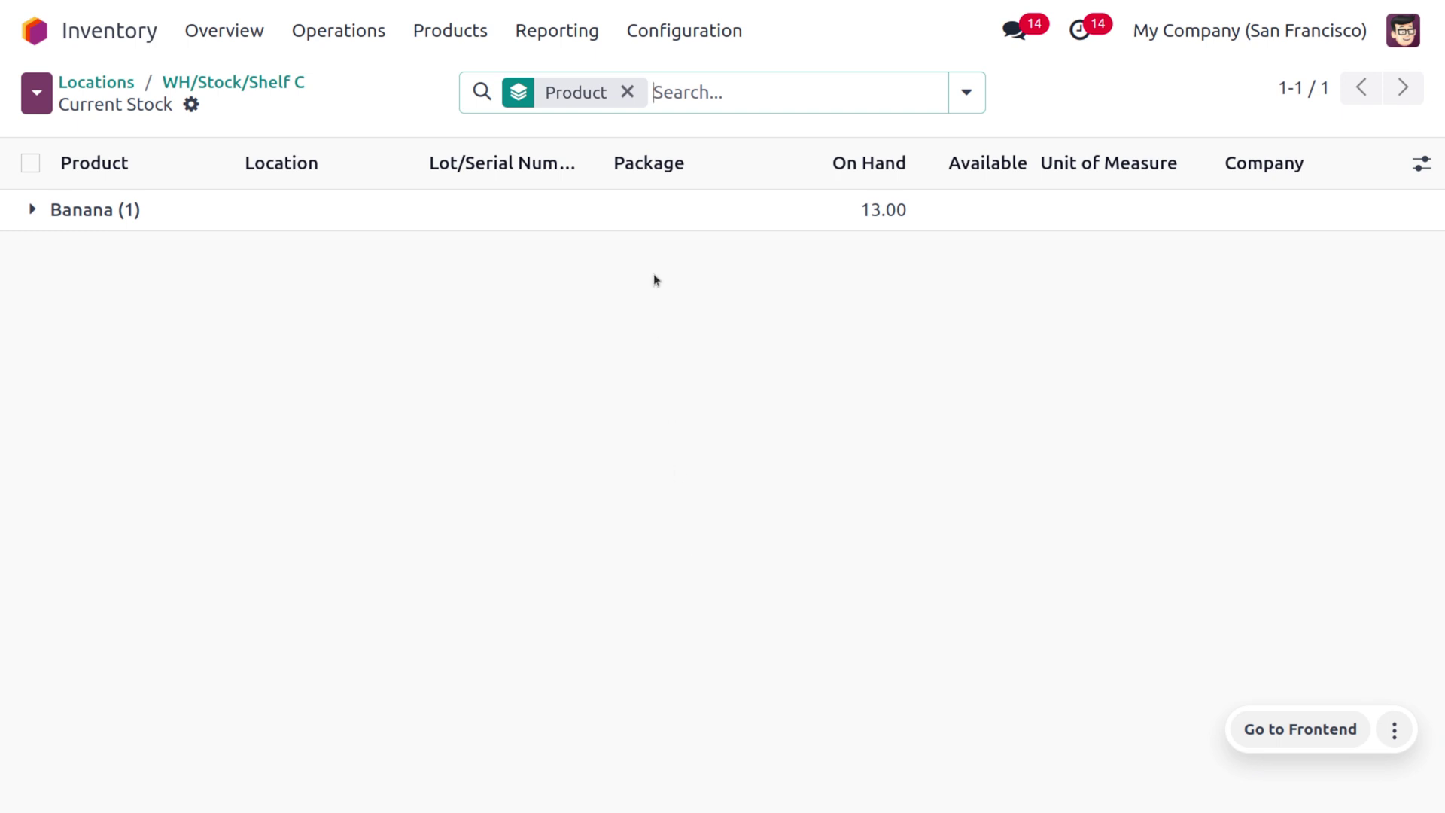
- Open the package CLUSTER-PACK-1 from the packages list and examine its package use
left_click(460, 38)
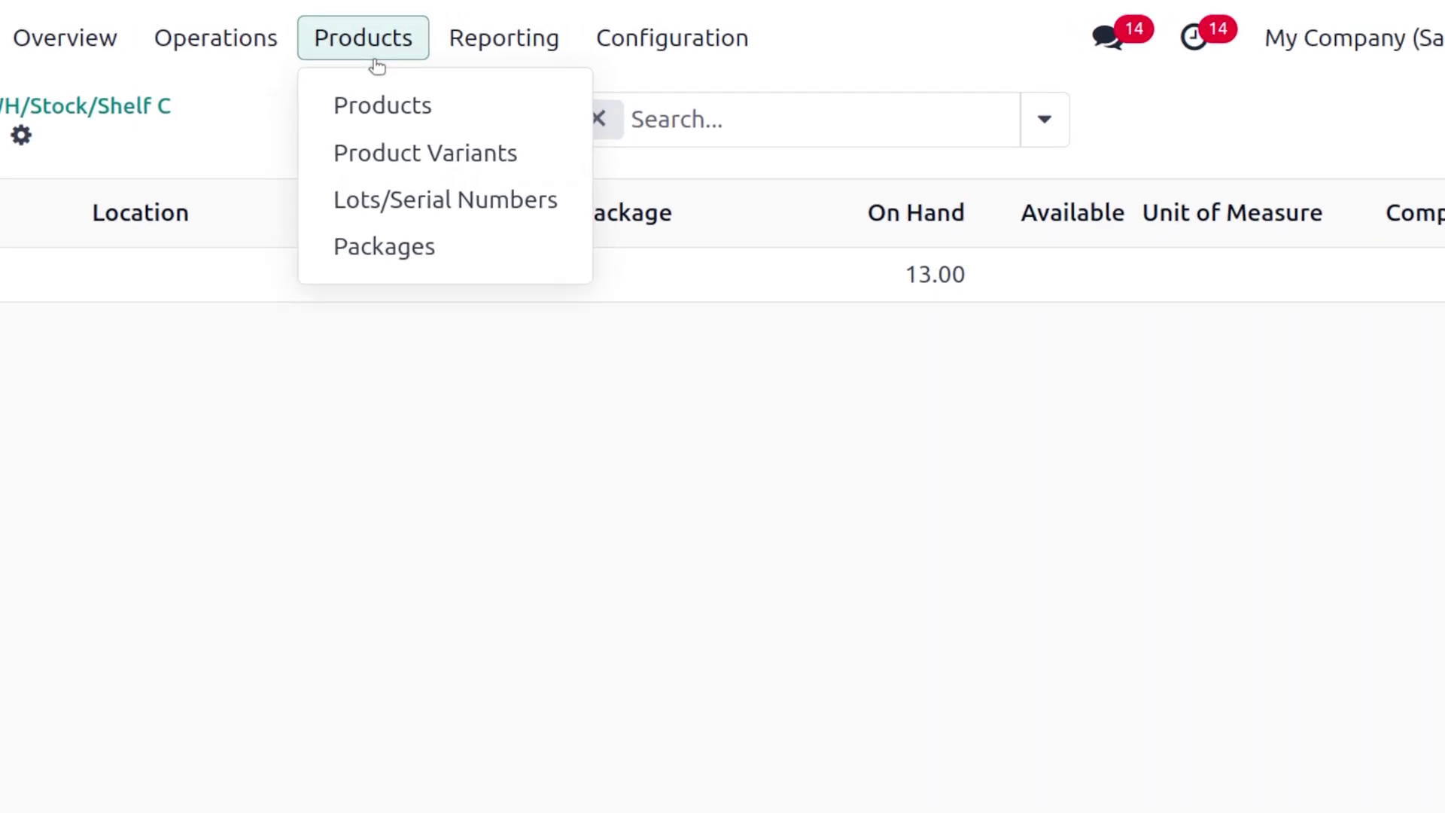
left_click(418, 260)
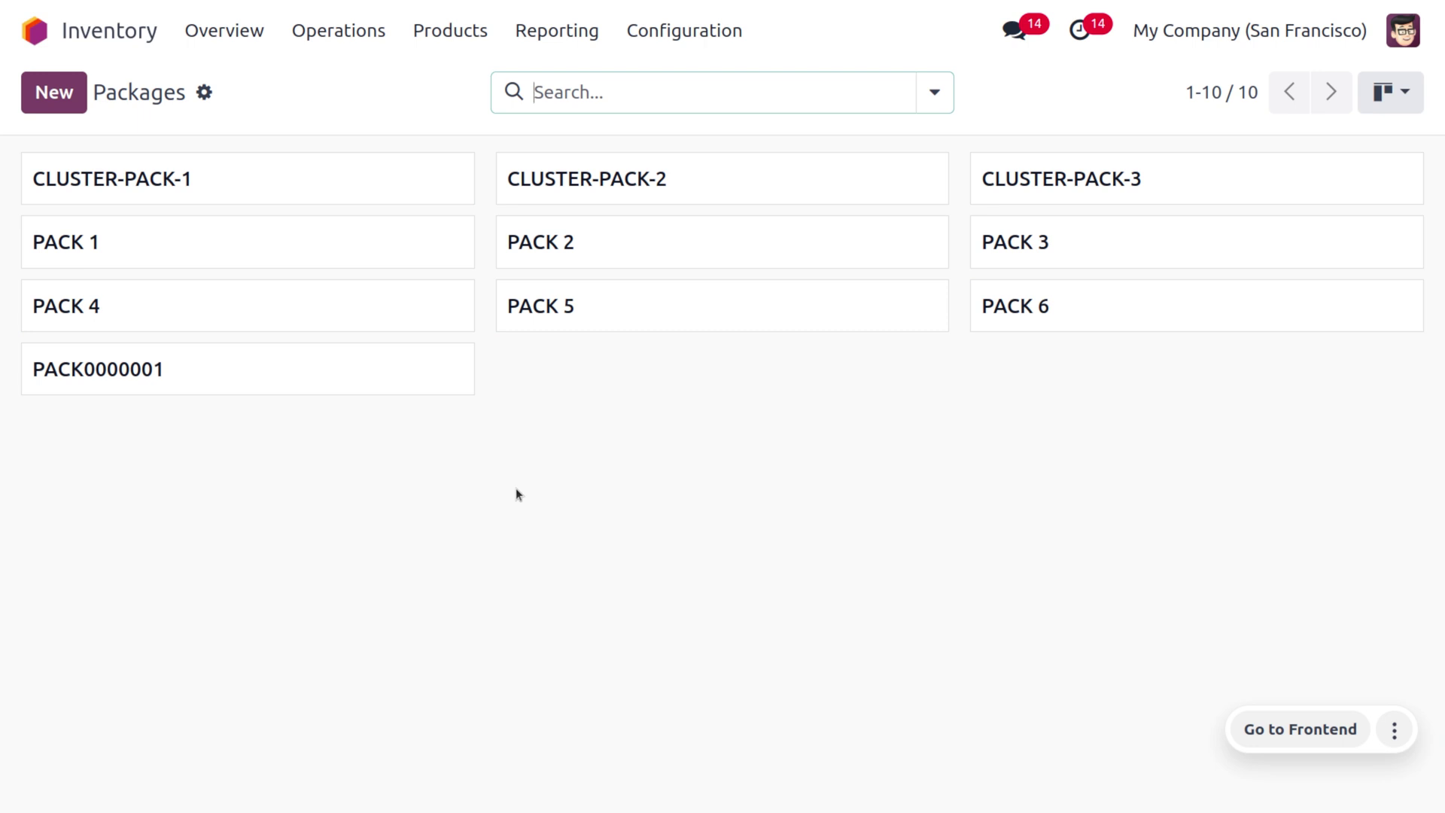
left_click(285, 187)
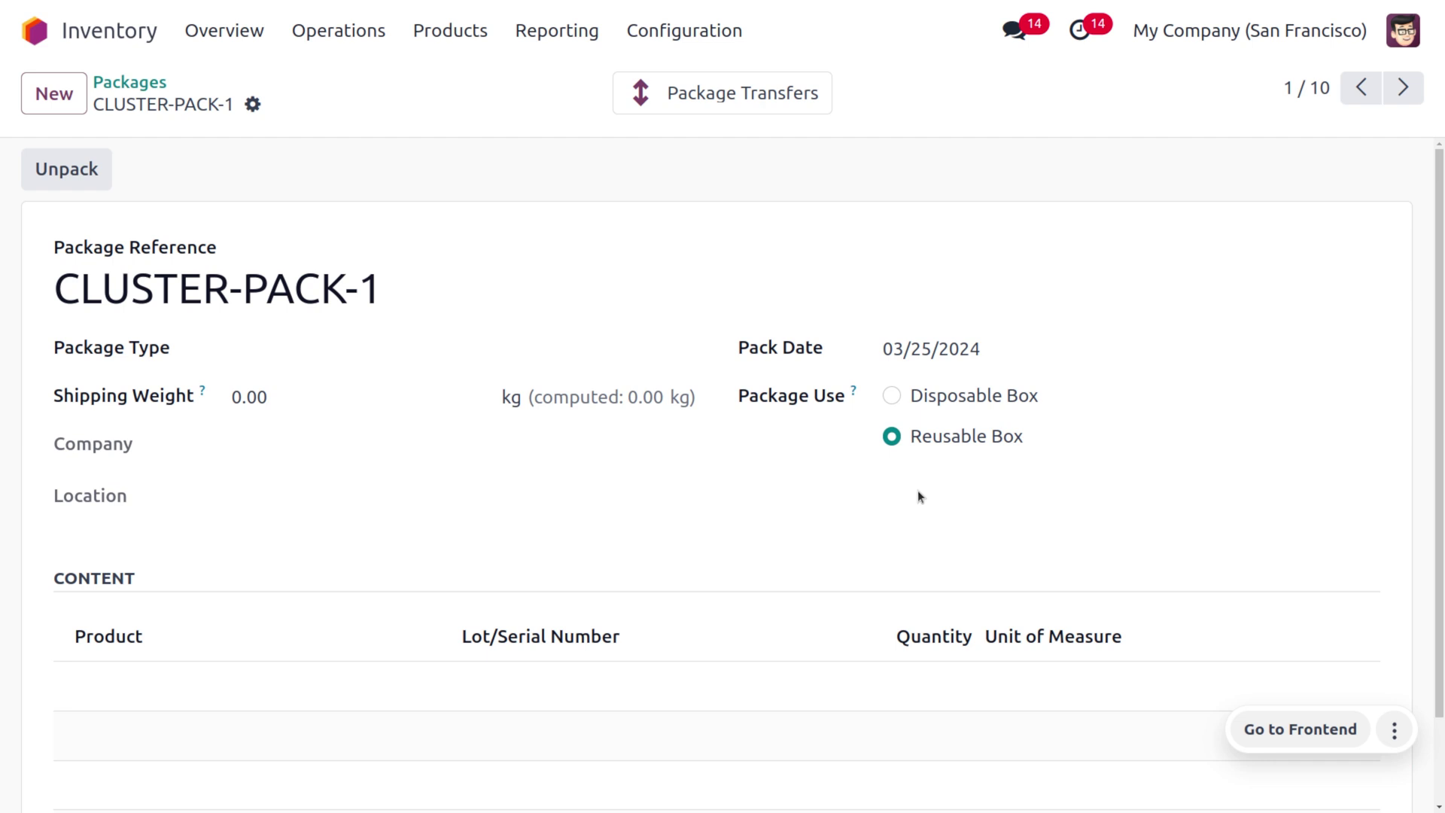
- Open the YourCompany warehouse and examine its incoming and outgoing shipment configuration
left_click(683, 30)
left_click(721, 162)
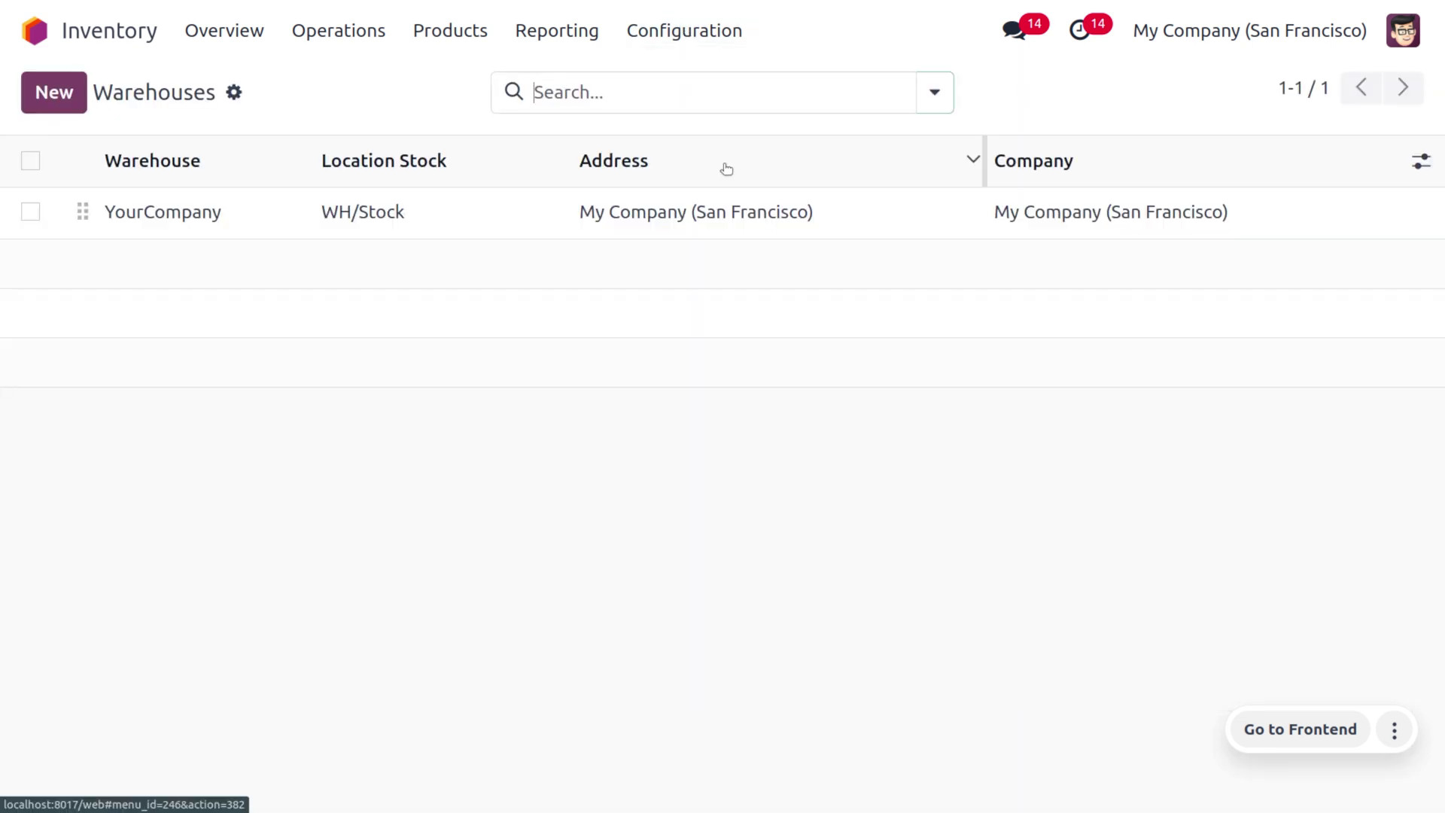
left_click(465, 204)
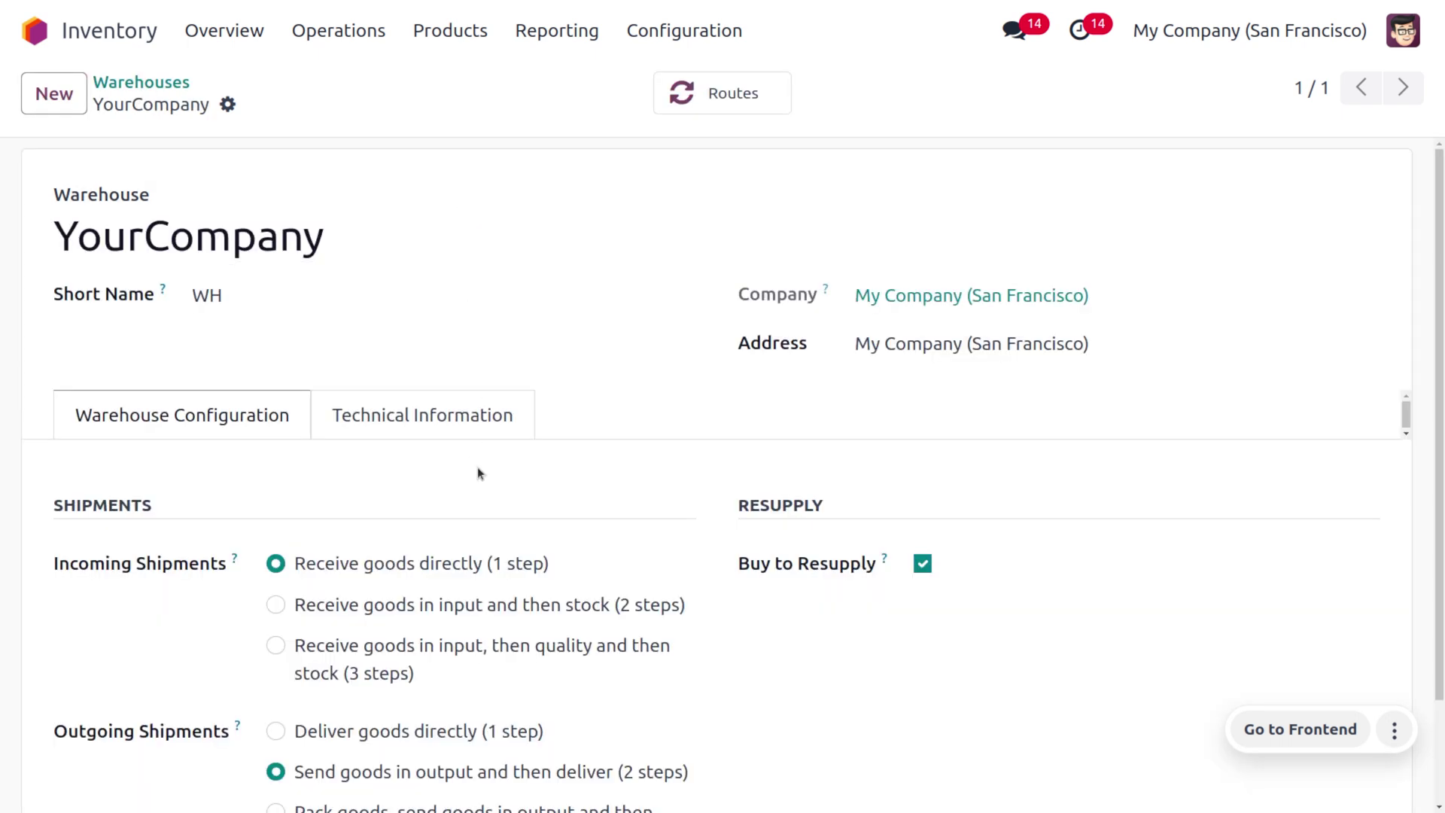
scroll(477, 467, "down", 2)
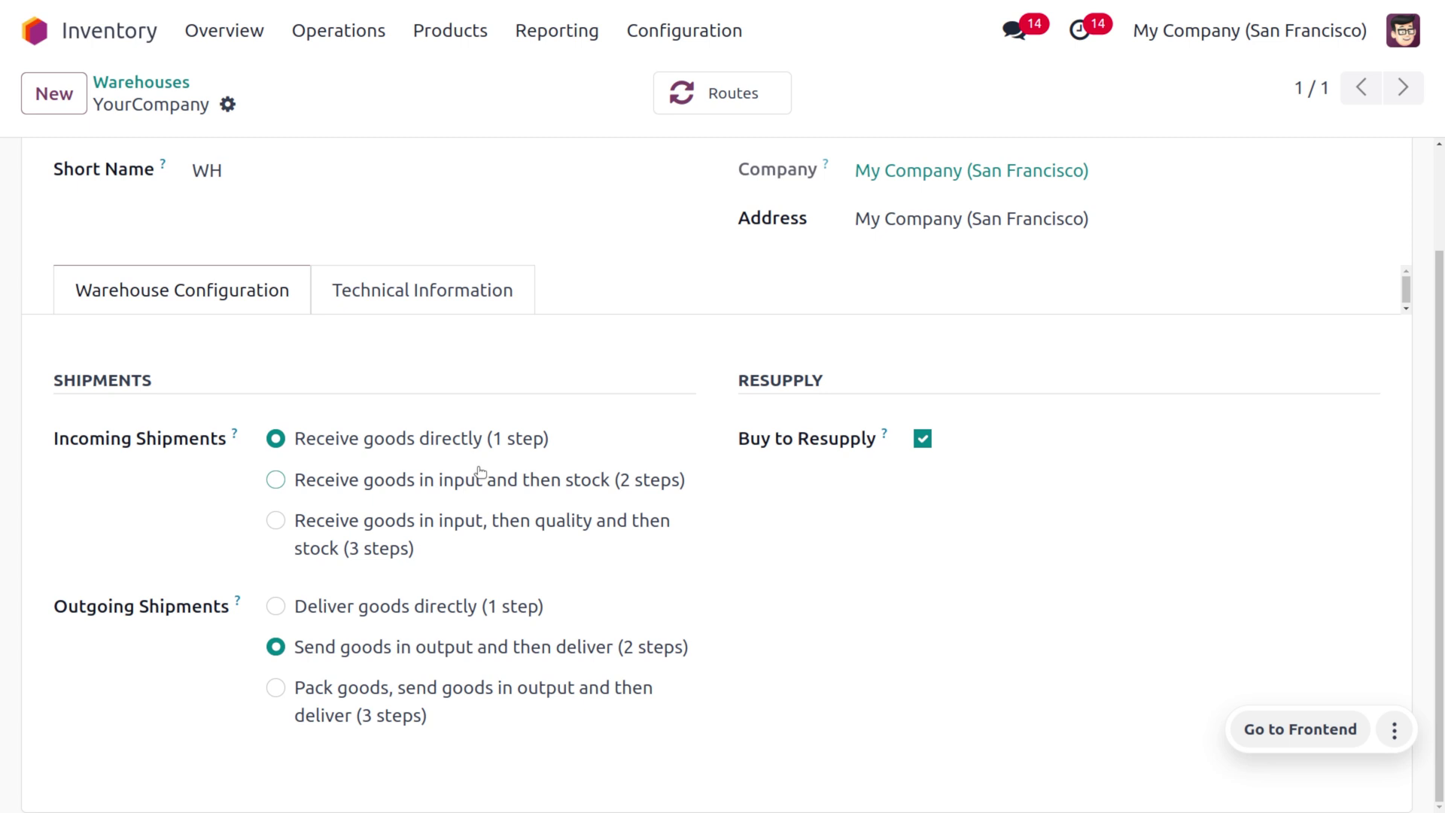
- Switch to the Sales app and create a new quotation for the customer Deco Addict
left_click(27, 32)
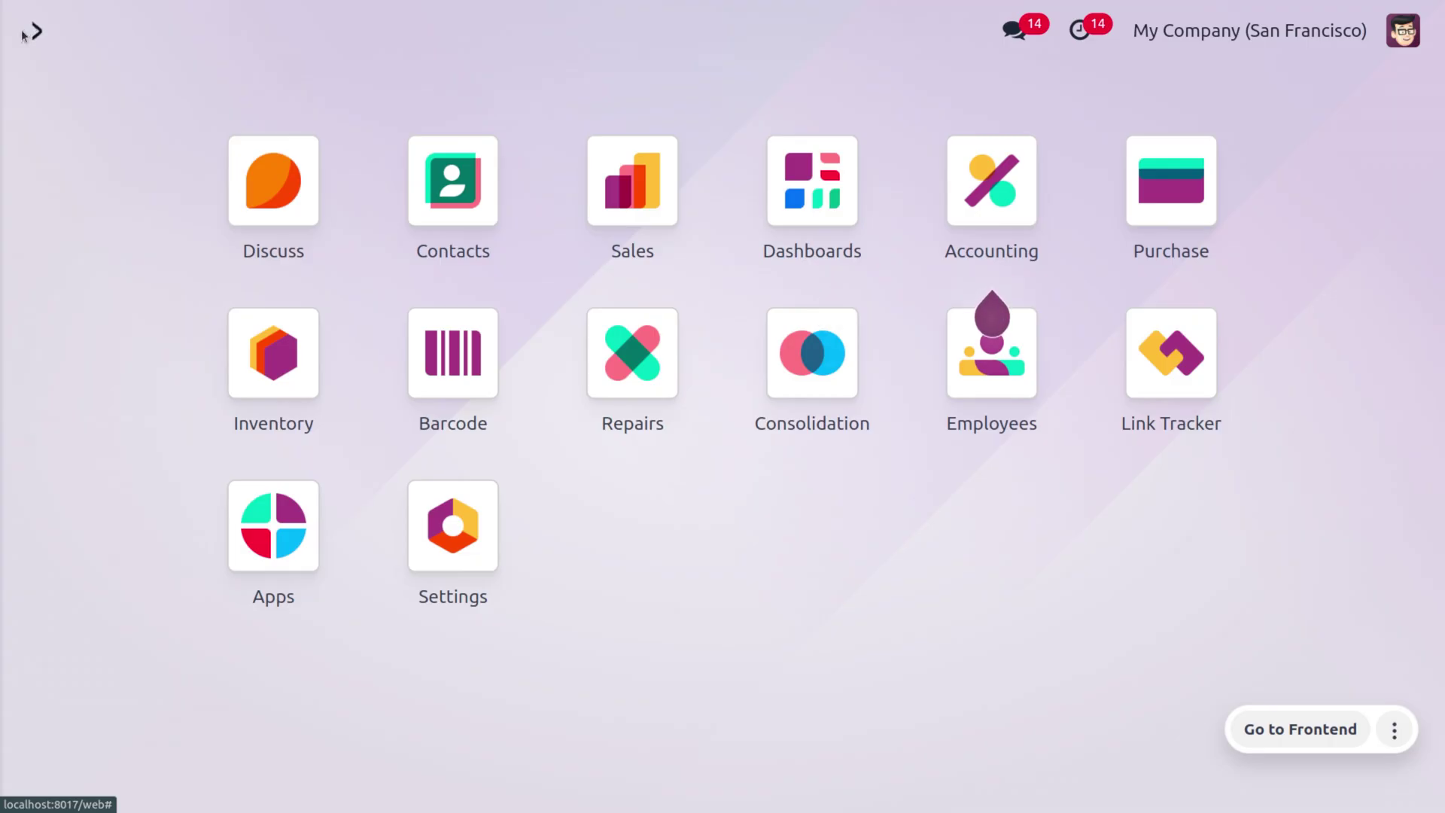
type("sa")
key("Return")
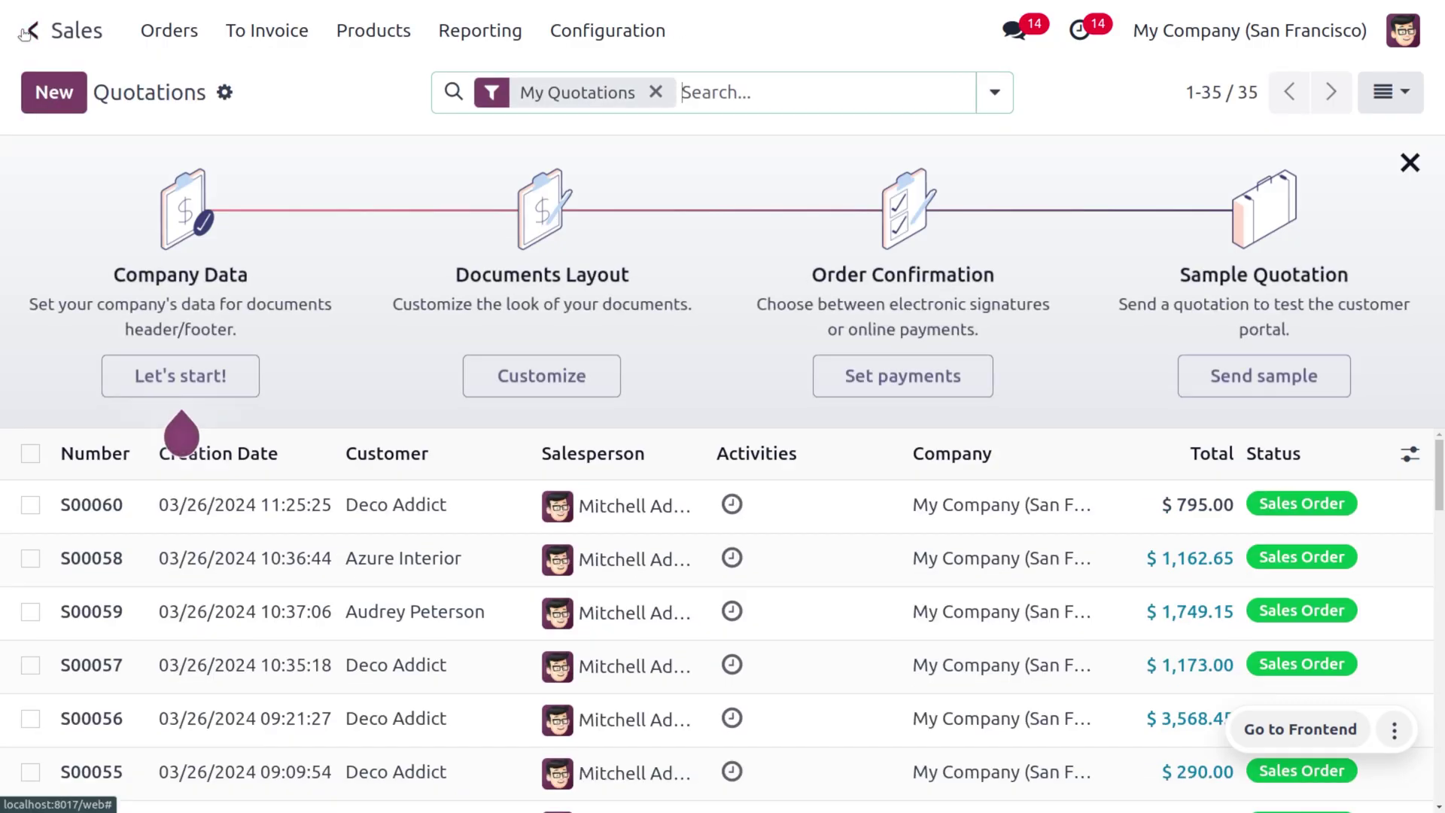
left_click(52, 86)
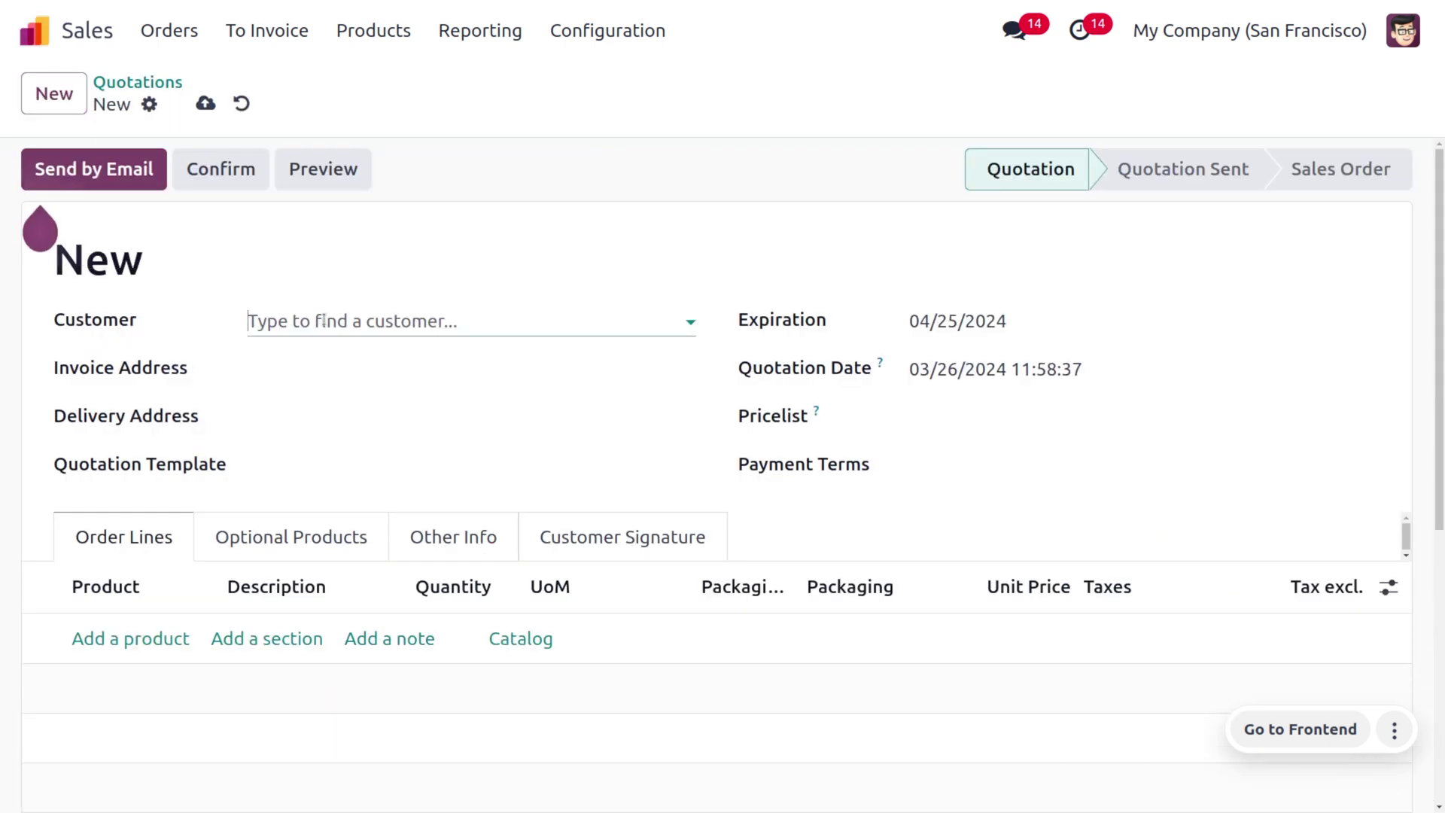
left_click(308, 322)
left_click(353, 367)
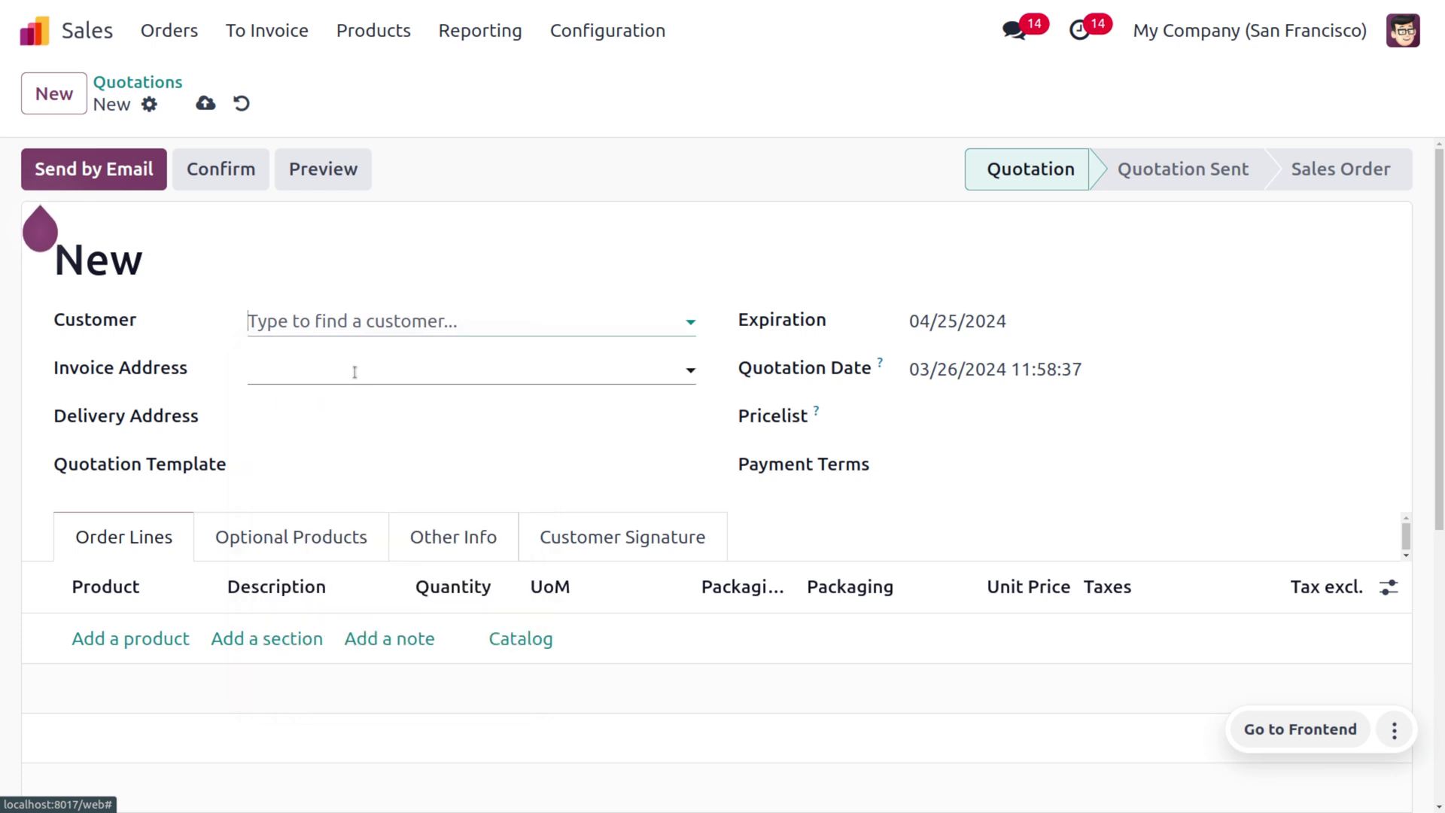
- Add the products Apple and Orange as order lines of the quotation
left_click(139, 723)
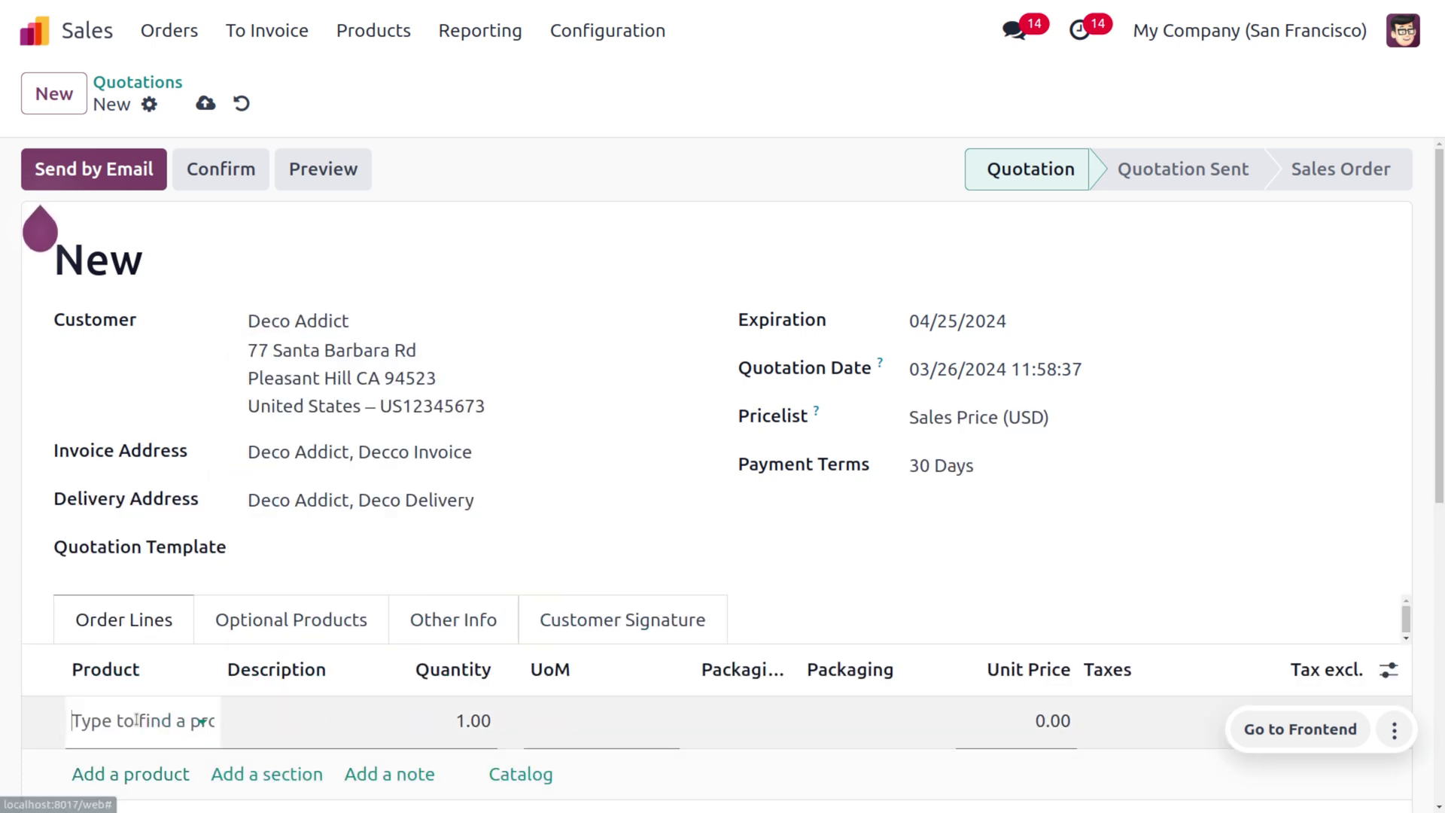
left_click(151, 369)
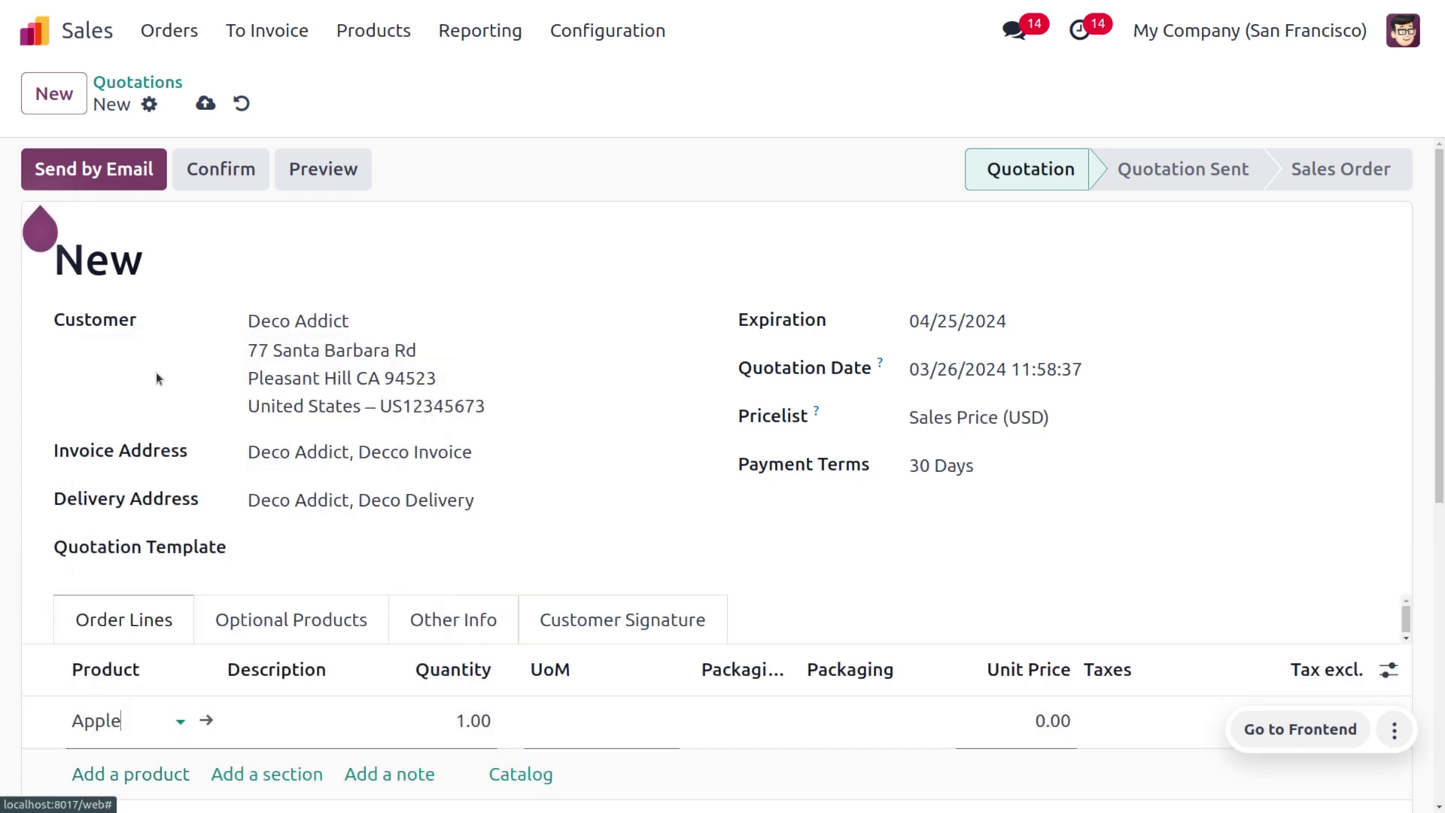
scroll(145, 720, "down", 2)
scroll(145, 720, "down", 1)
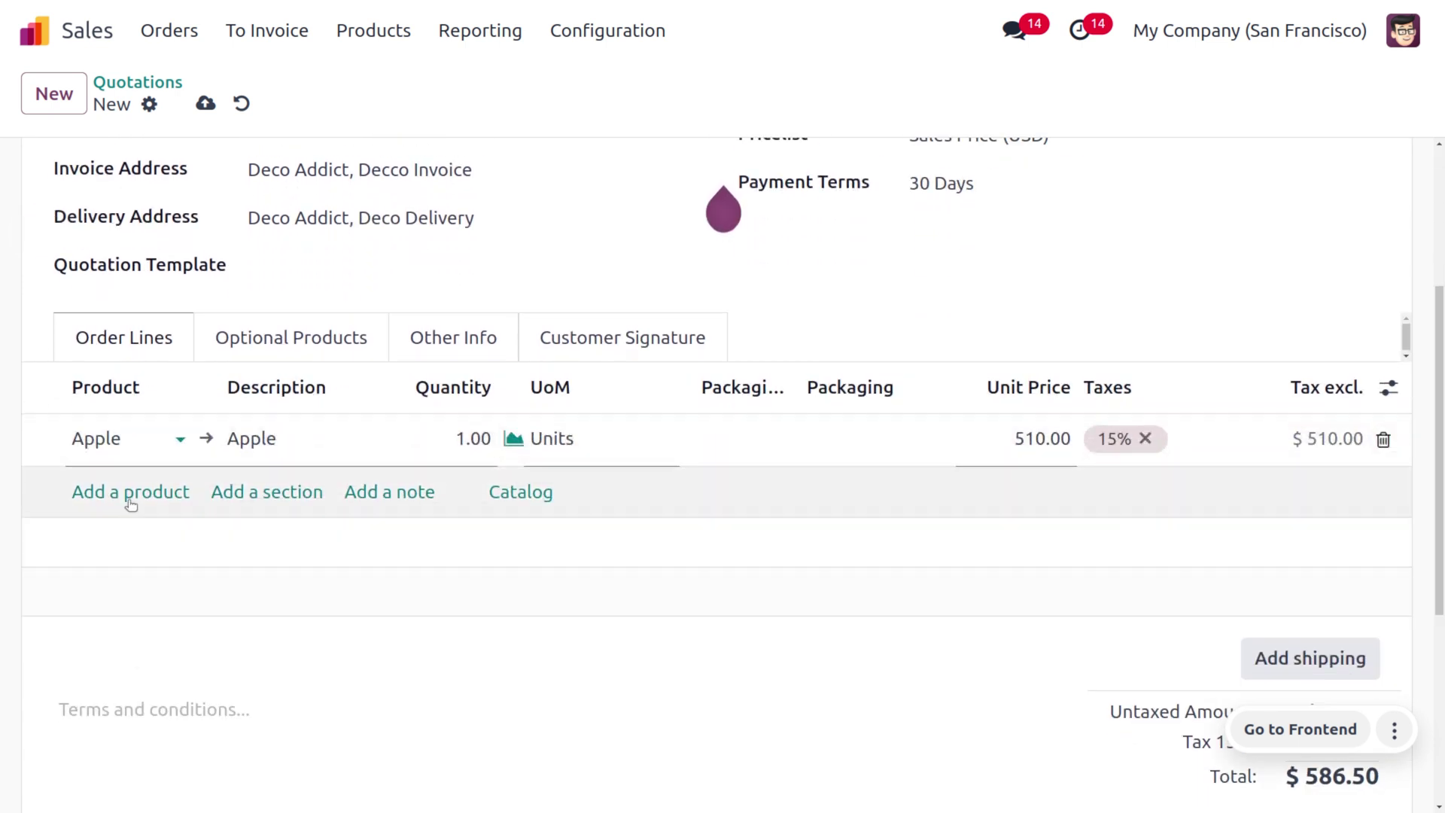
left_click(129, 493)
left_click(131, 497)
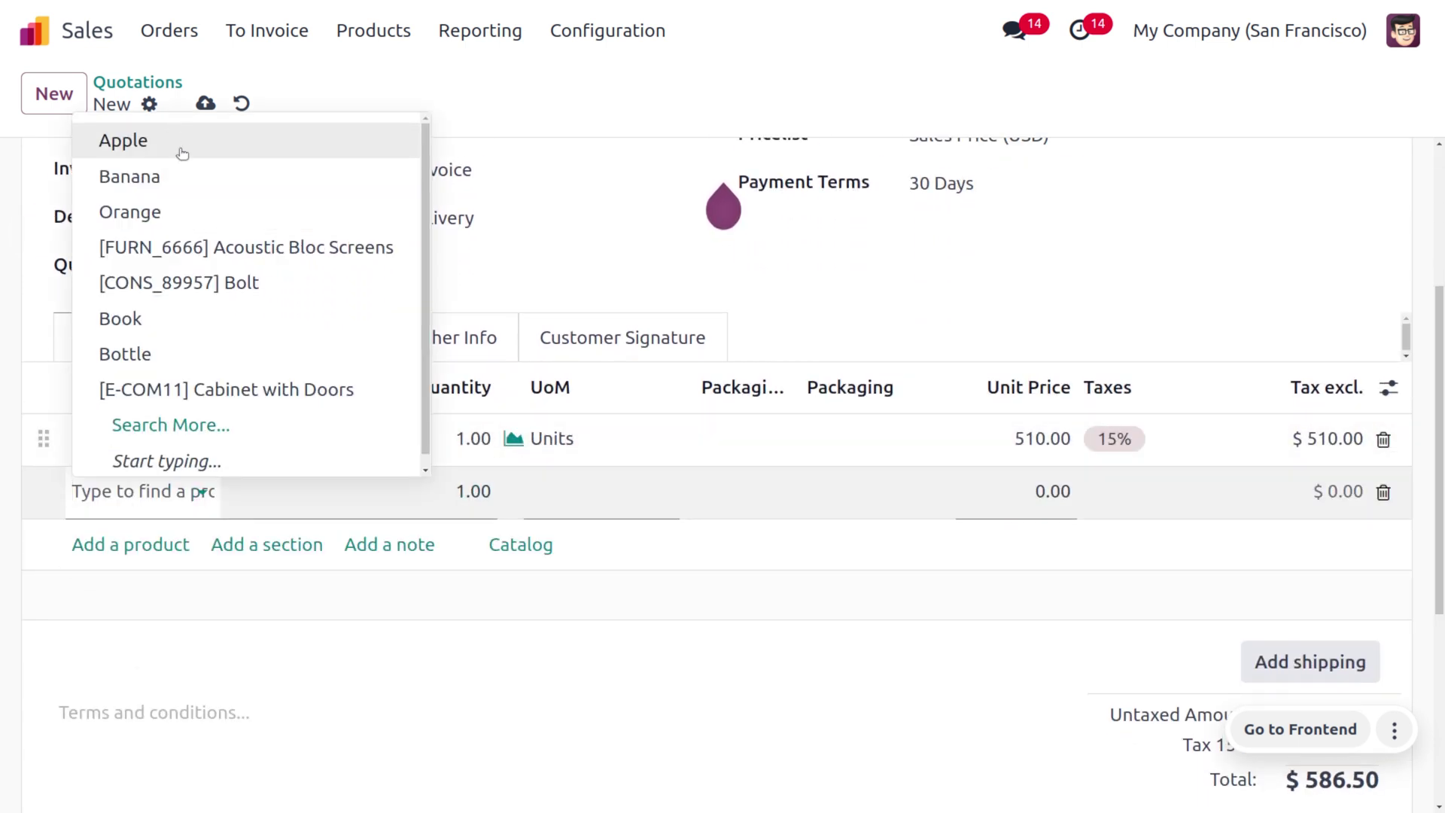
left_click(200, 211)
scroll(390, 429, "up", 4)
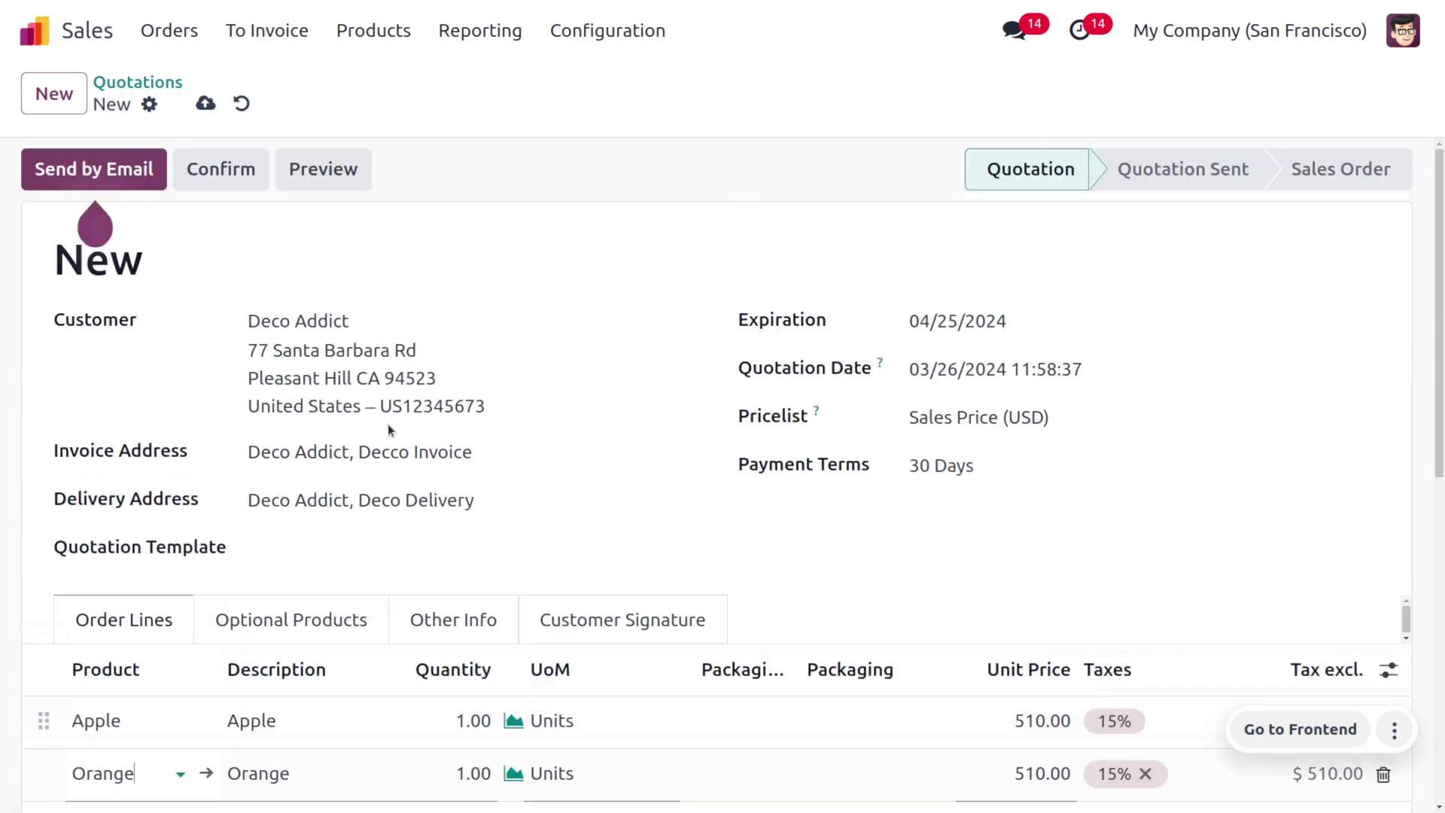
- Save and confirm the quotation as a sales order, and open its delivery transfers
left_click(207, 104)
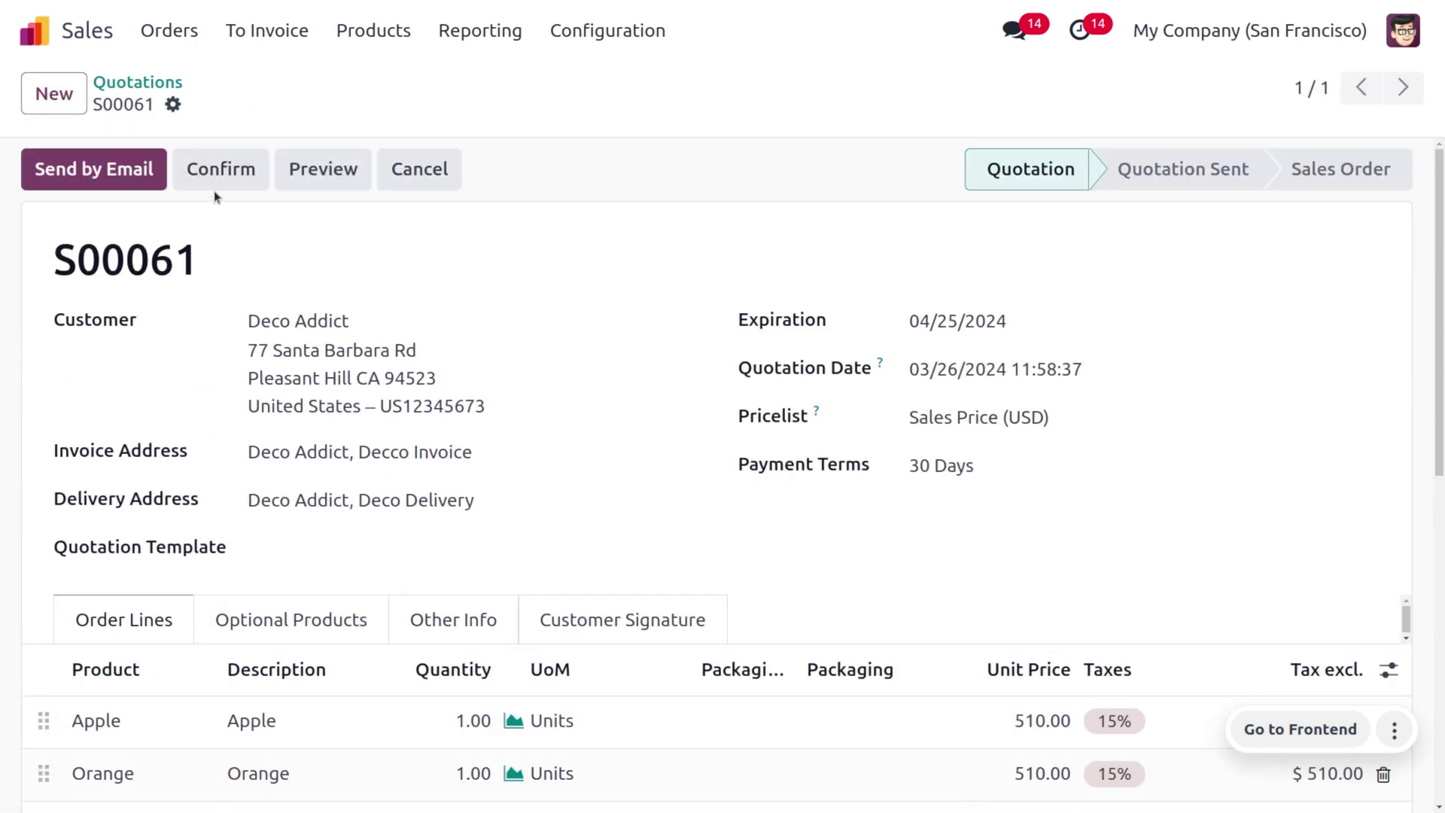
left_click(224, 170)
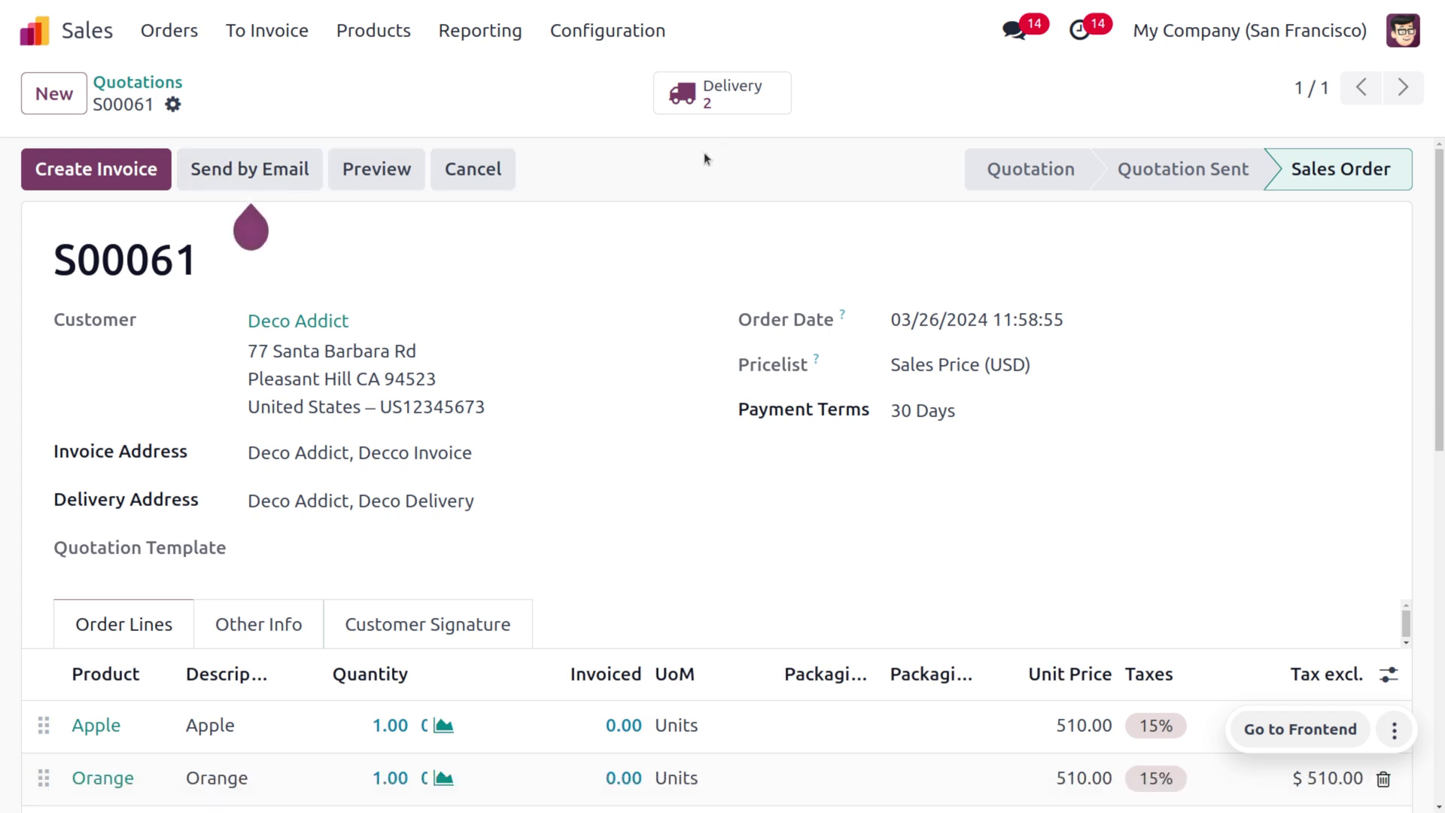
left_click(739, 104)
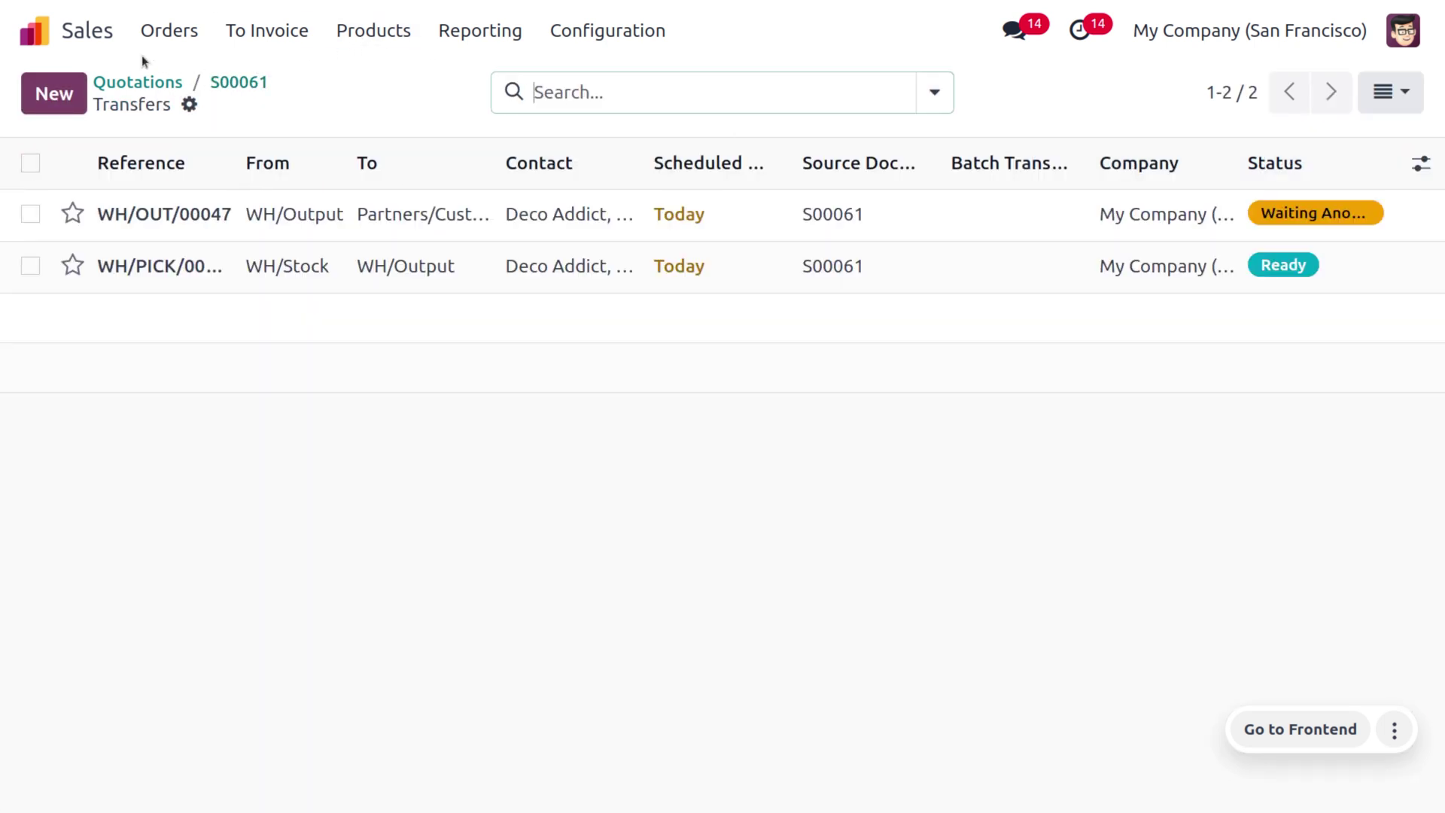
- Return to the quotations list and create a new quotation for the customer Azure Interior
left_click(149, 82)
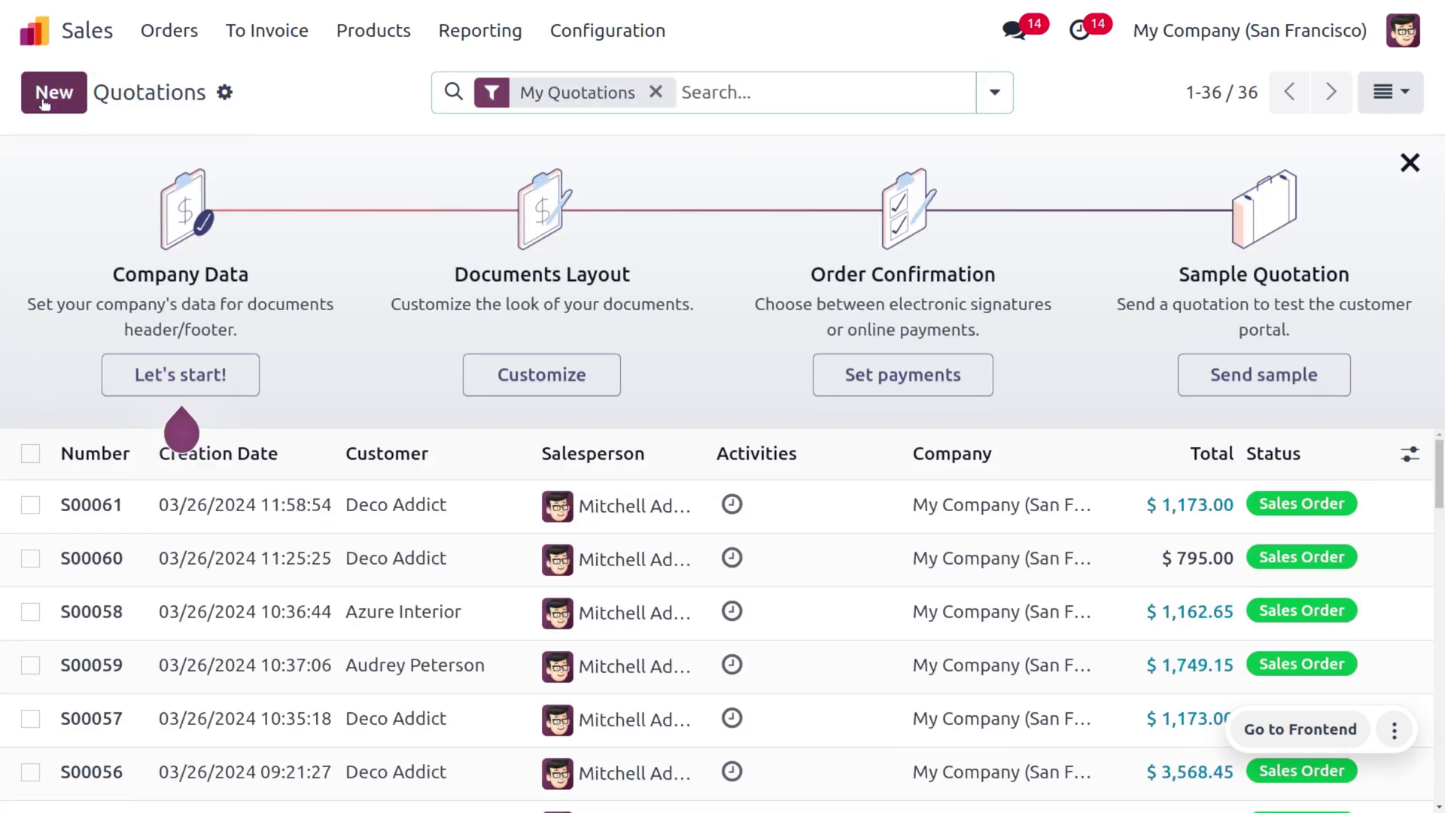
left_click(53, 94)
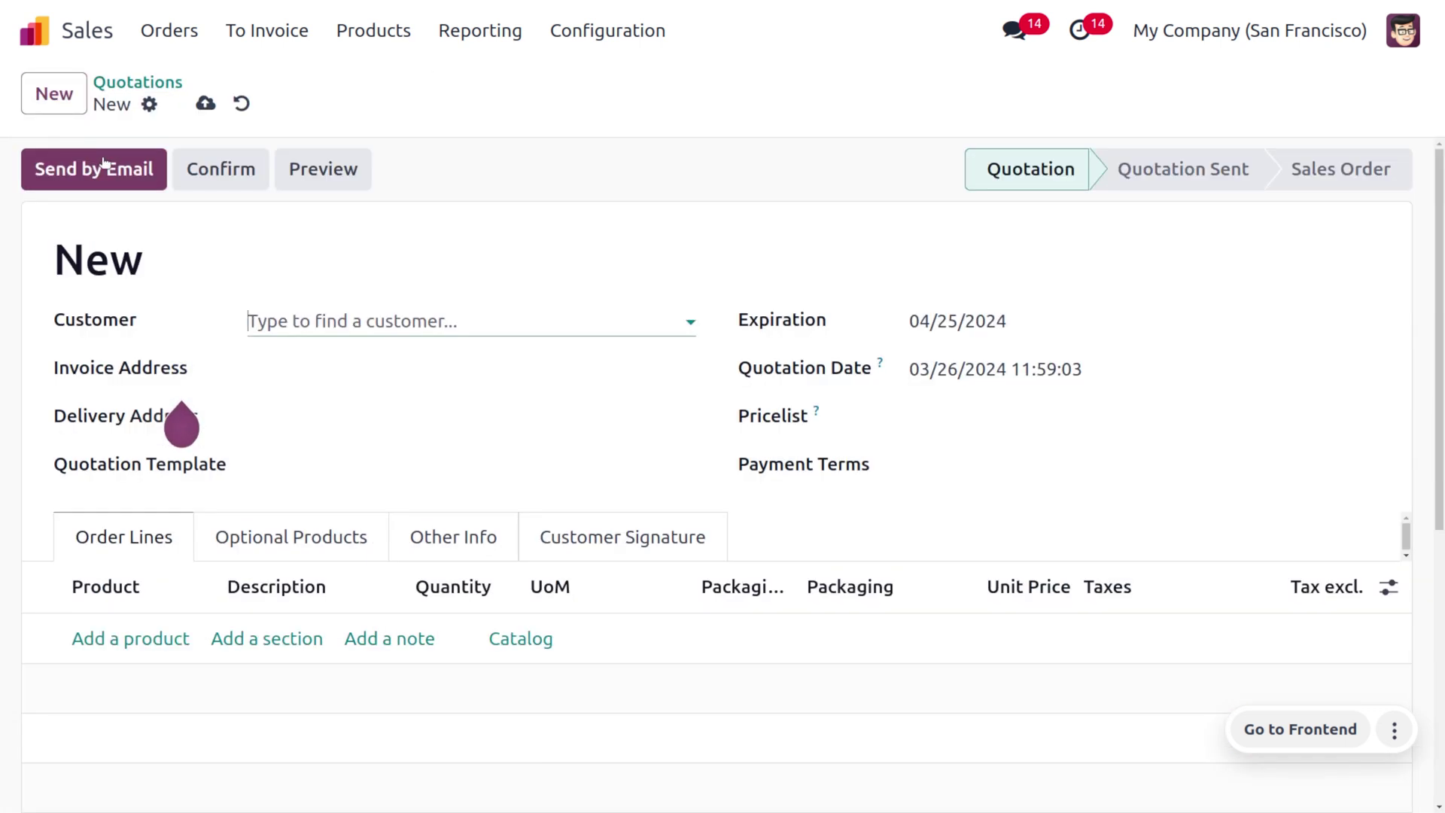
left_click(299, 319)
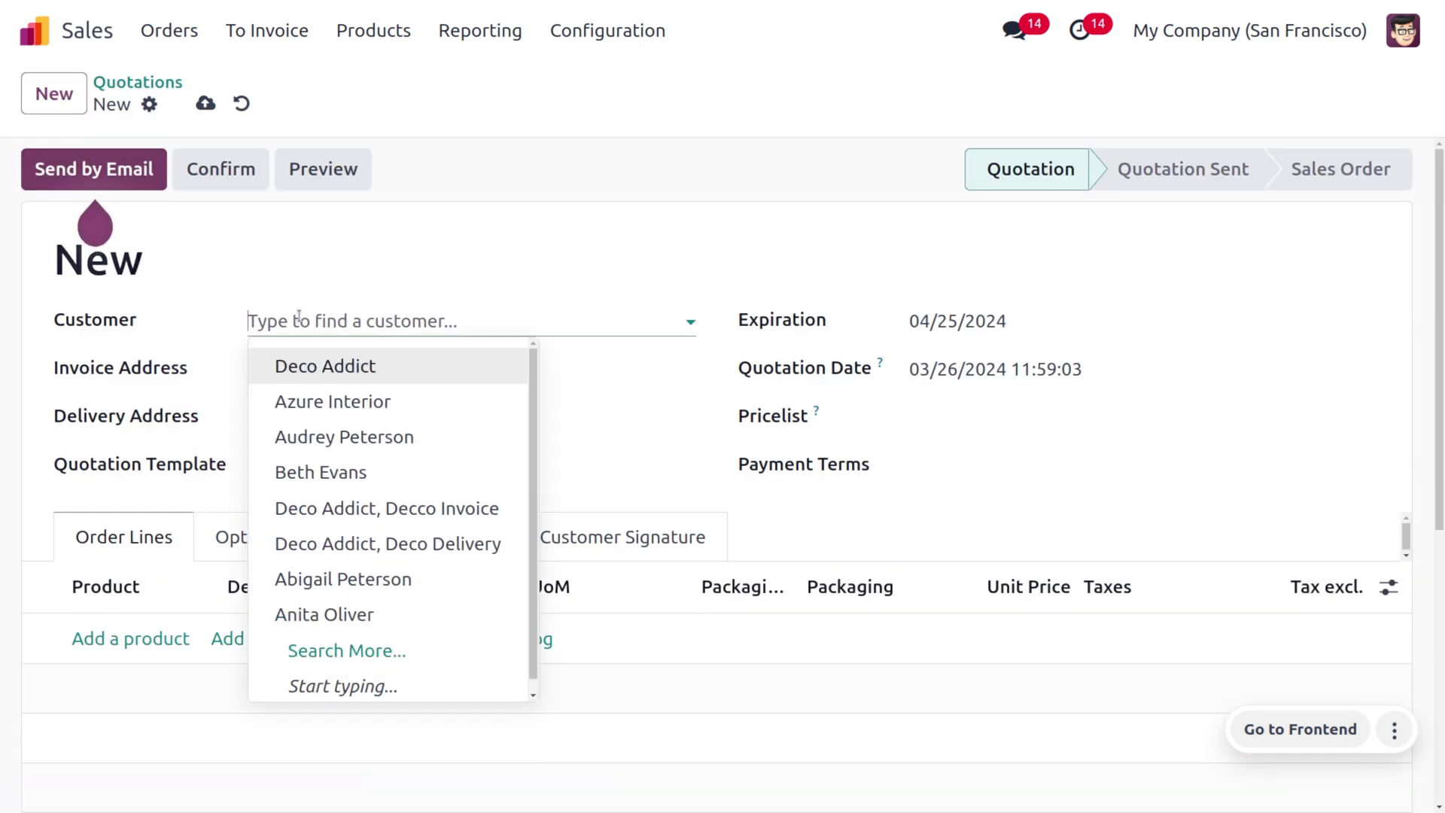
left_click(346, 402)
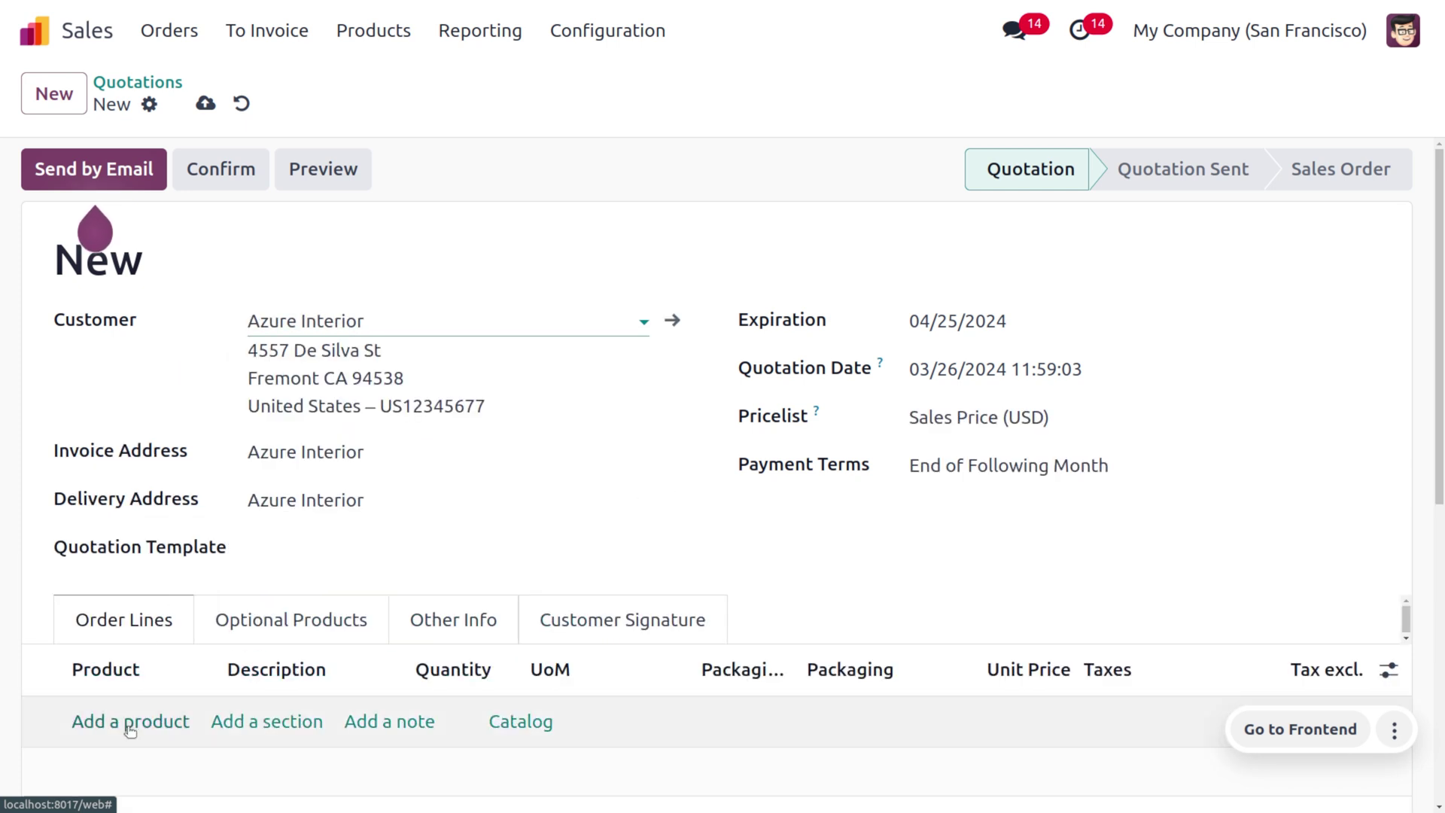
- Add the products Apple and Banana as order lines, and save and confirm the Azure Interior quotation as a sales order
left_click(129, 721)
left_click(128, 723)
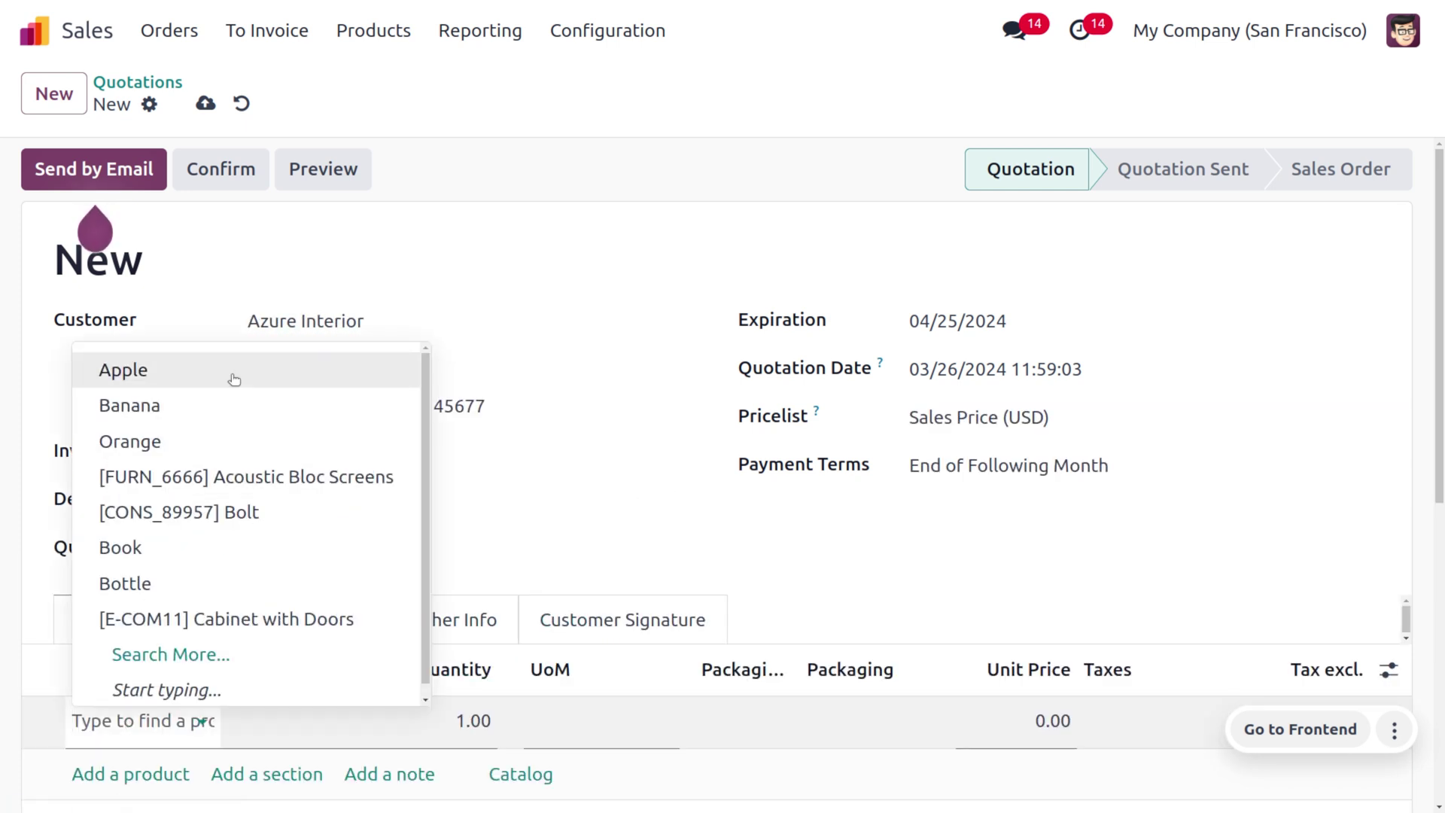
left_click(232, 377)
scroll(204, 592, "down", 2)
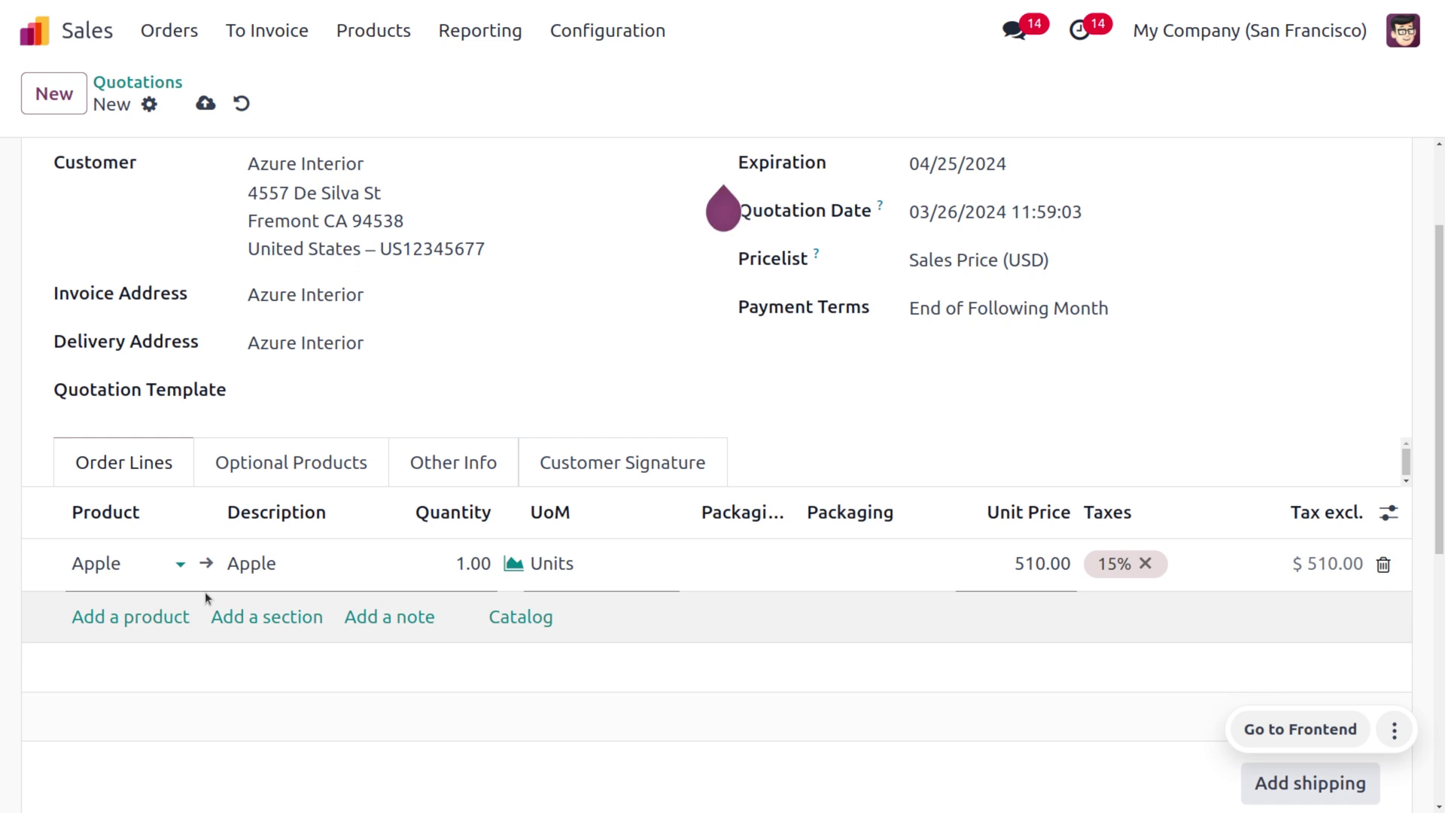
left_click(110, 617)
left_click(109, 622)
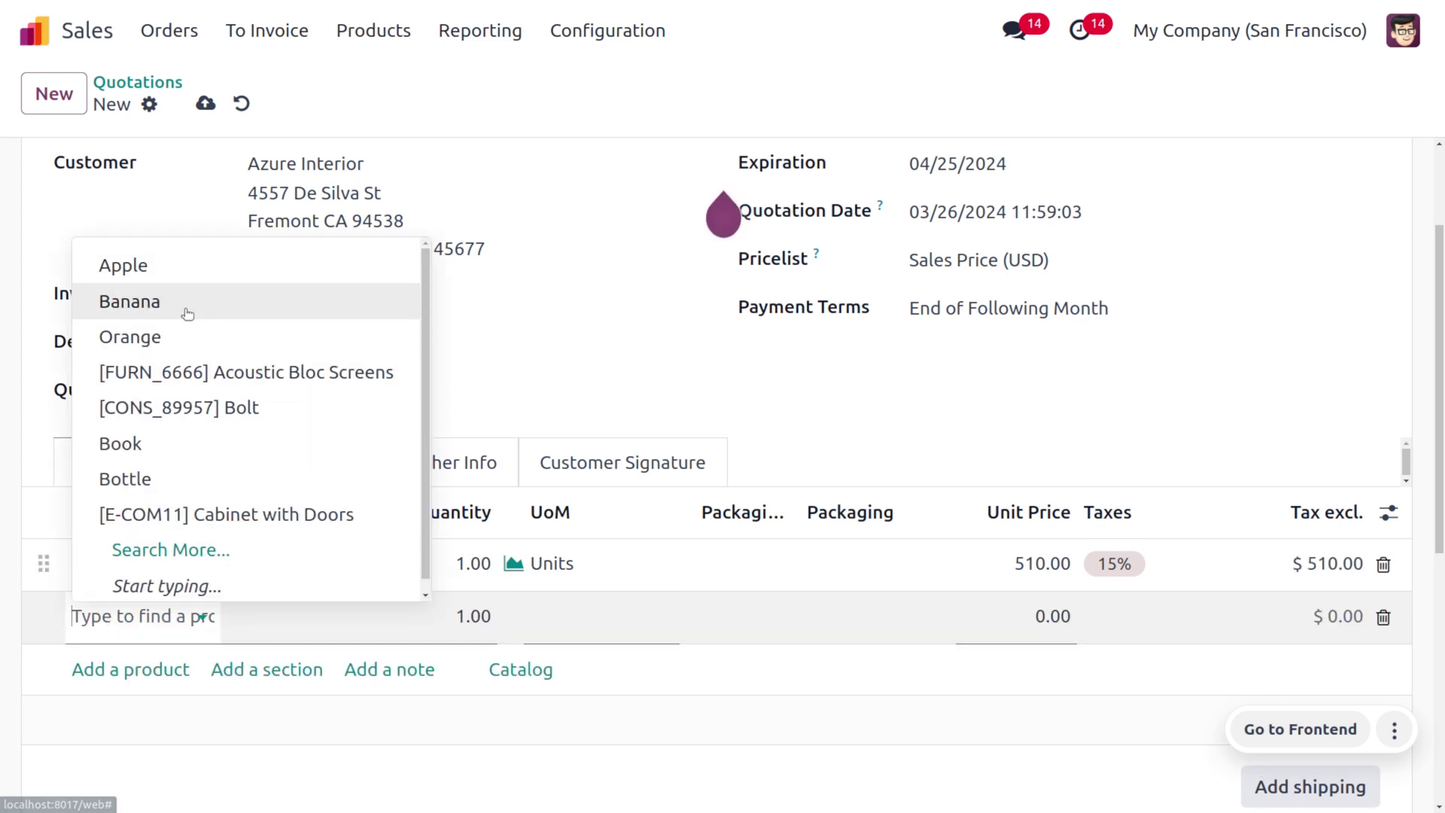
left_click(188, 308)
left_click(205, 103)
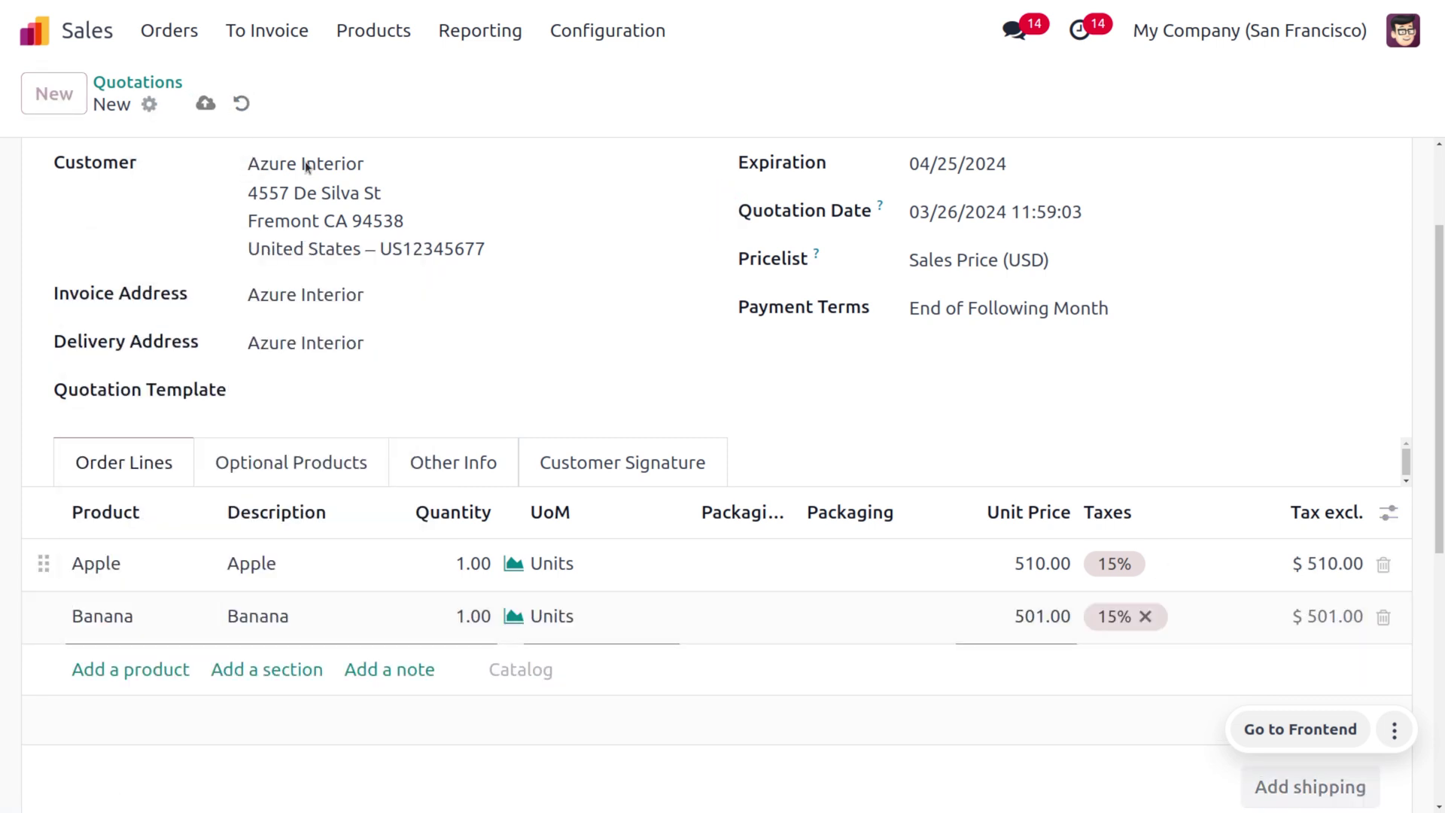
left_click(219, 169)
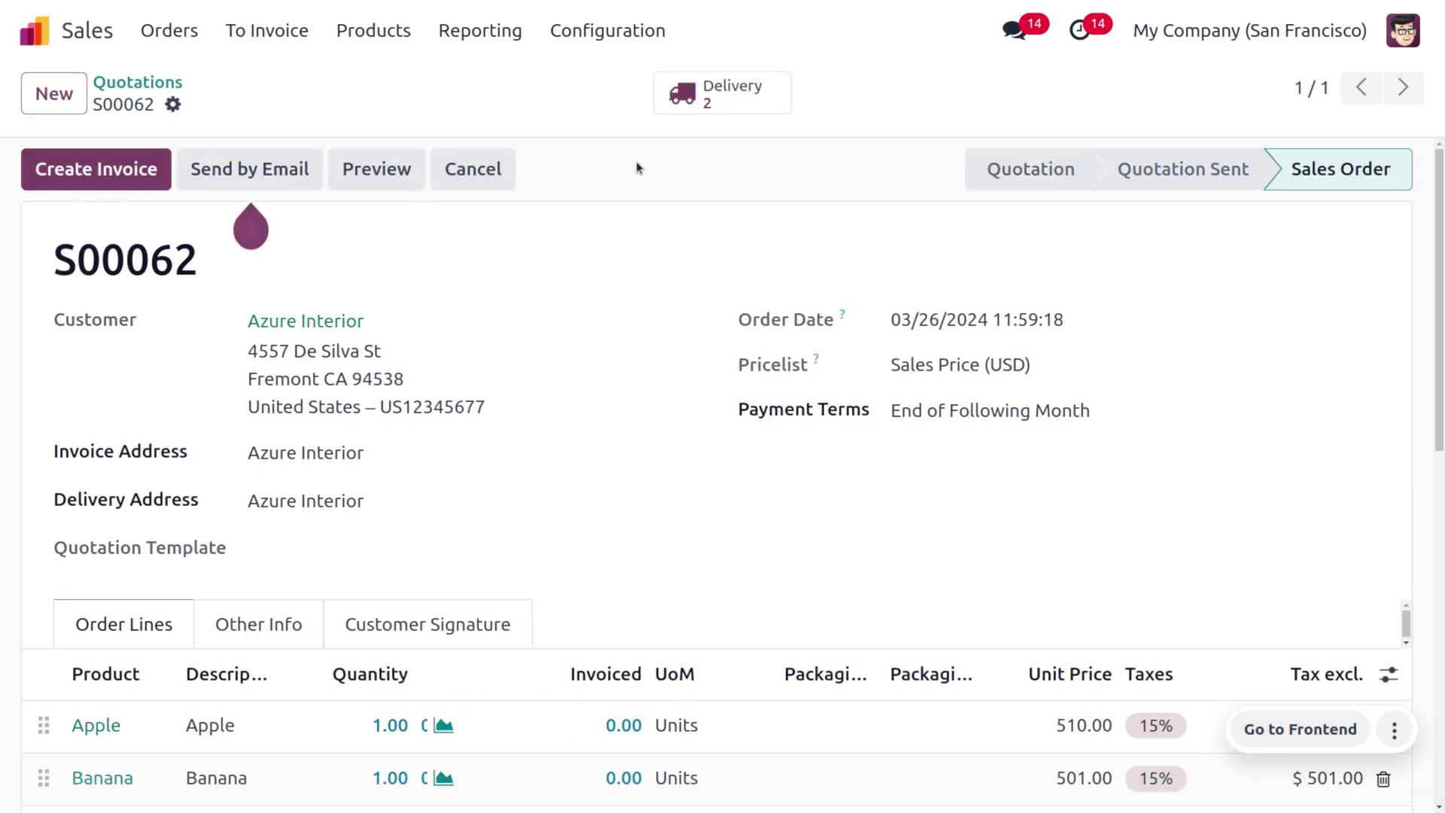
- Create another quotation for the individual customer listed directly after Azure Interior
left_click(130, 85)
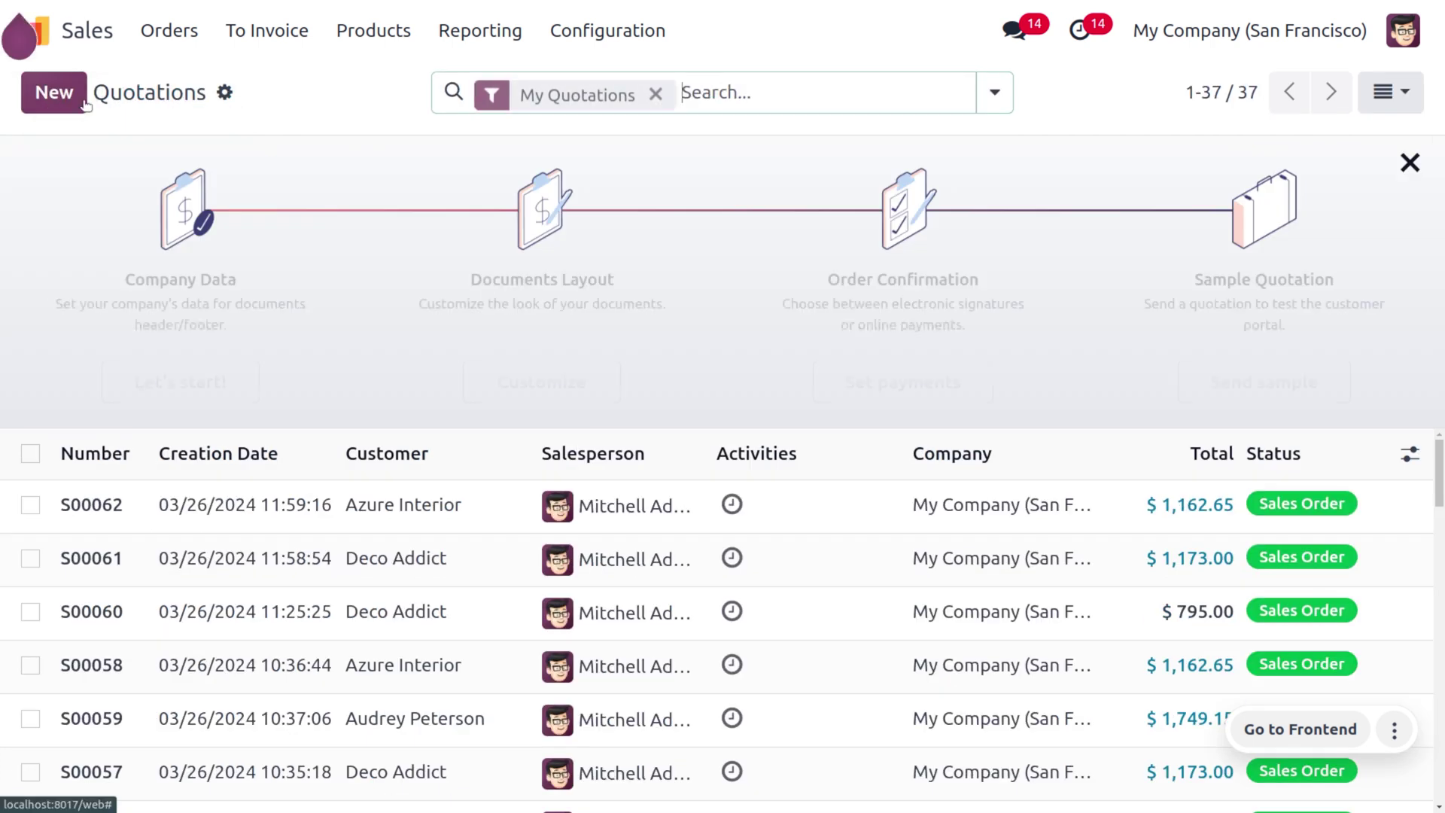
left_click(67, 108)
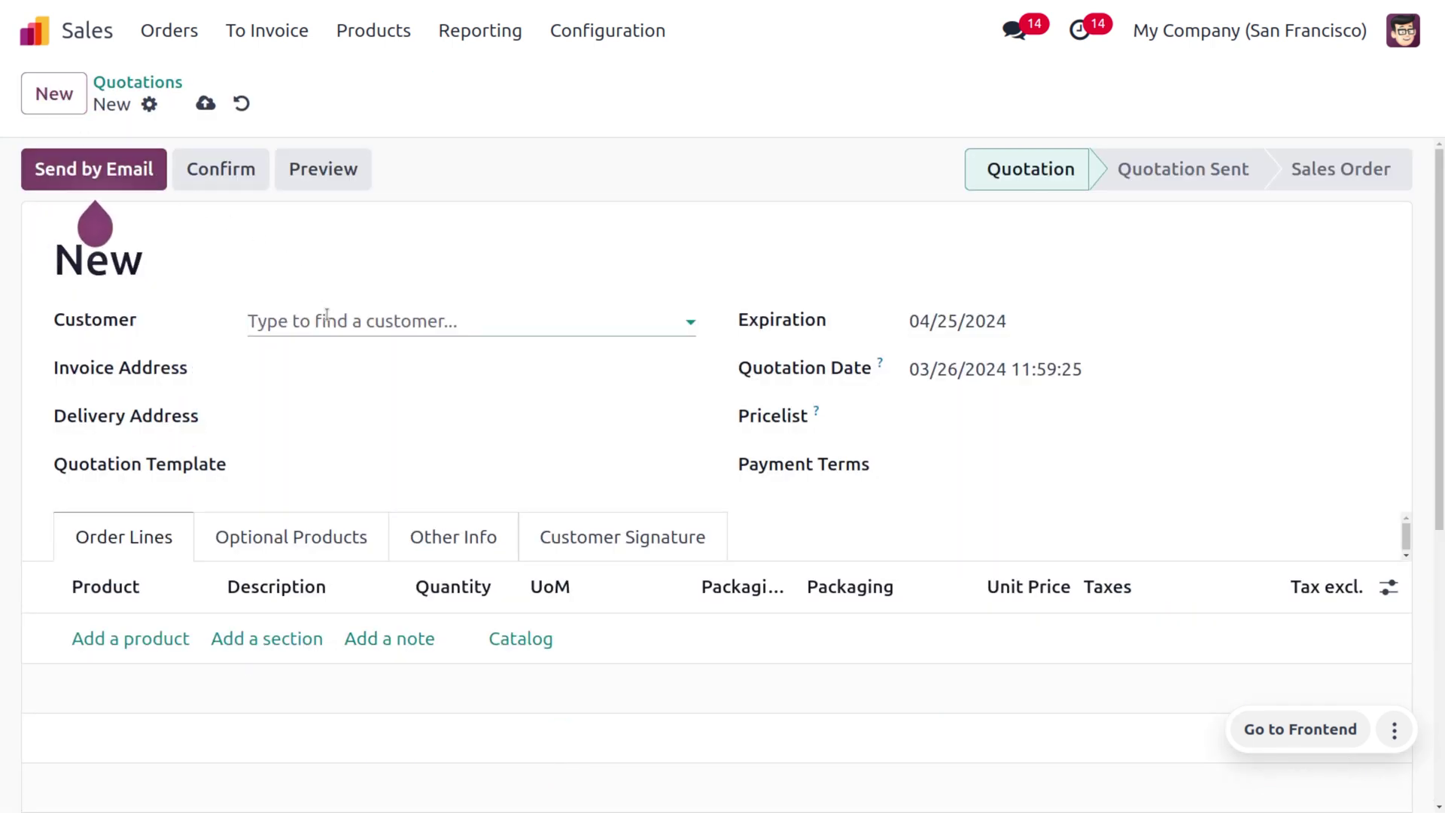
left_click(335, 321)
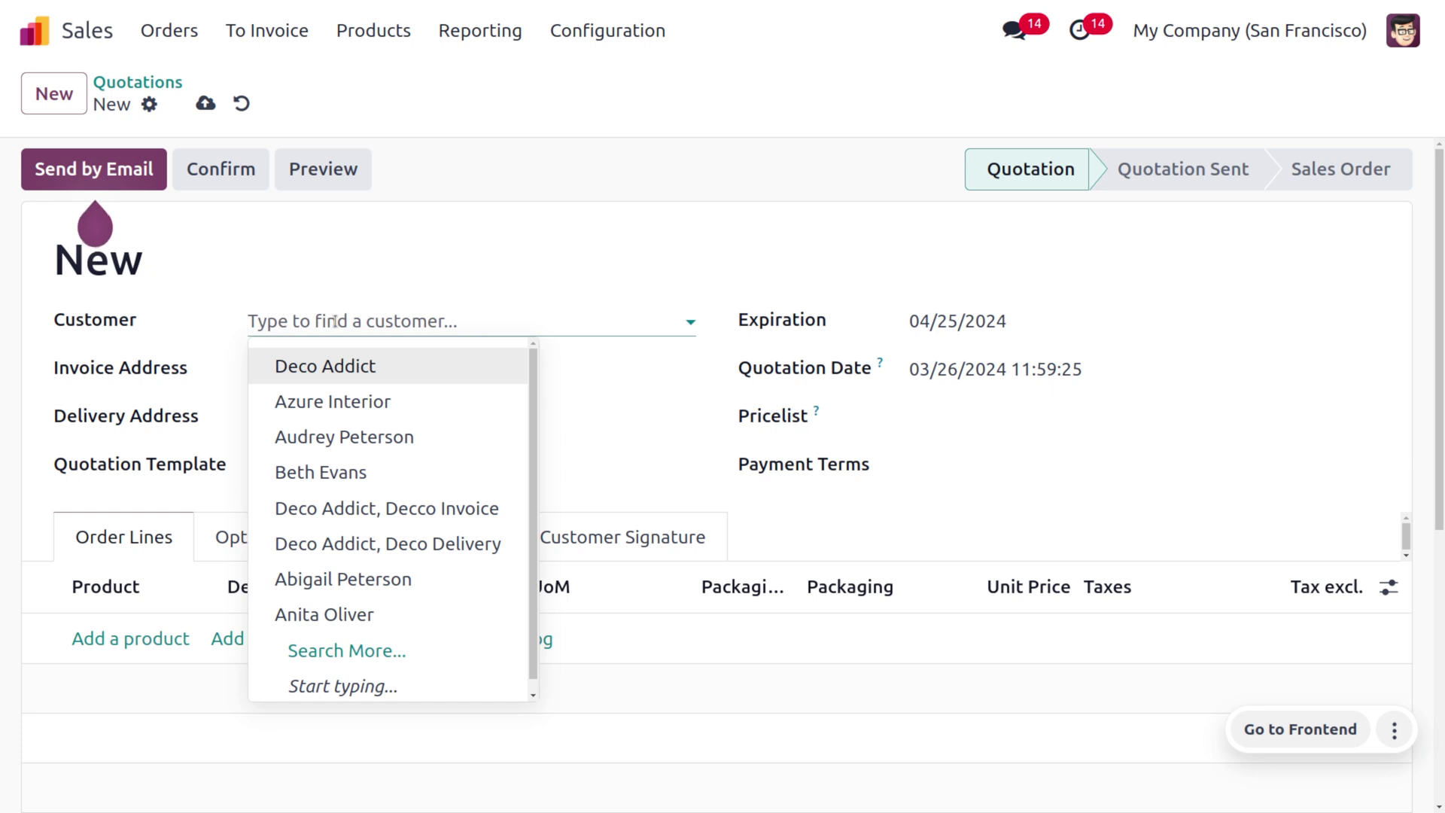
left_click(383, 438)
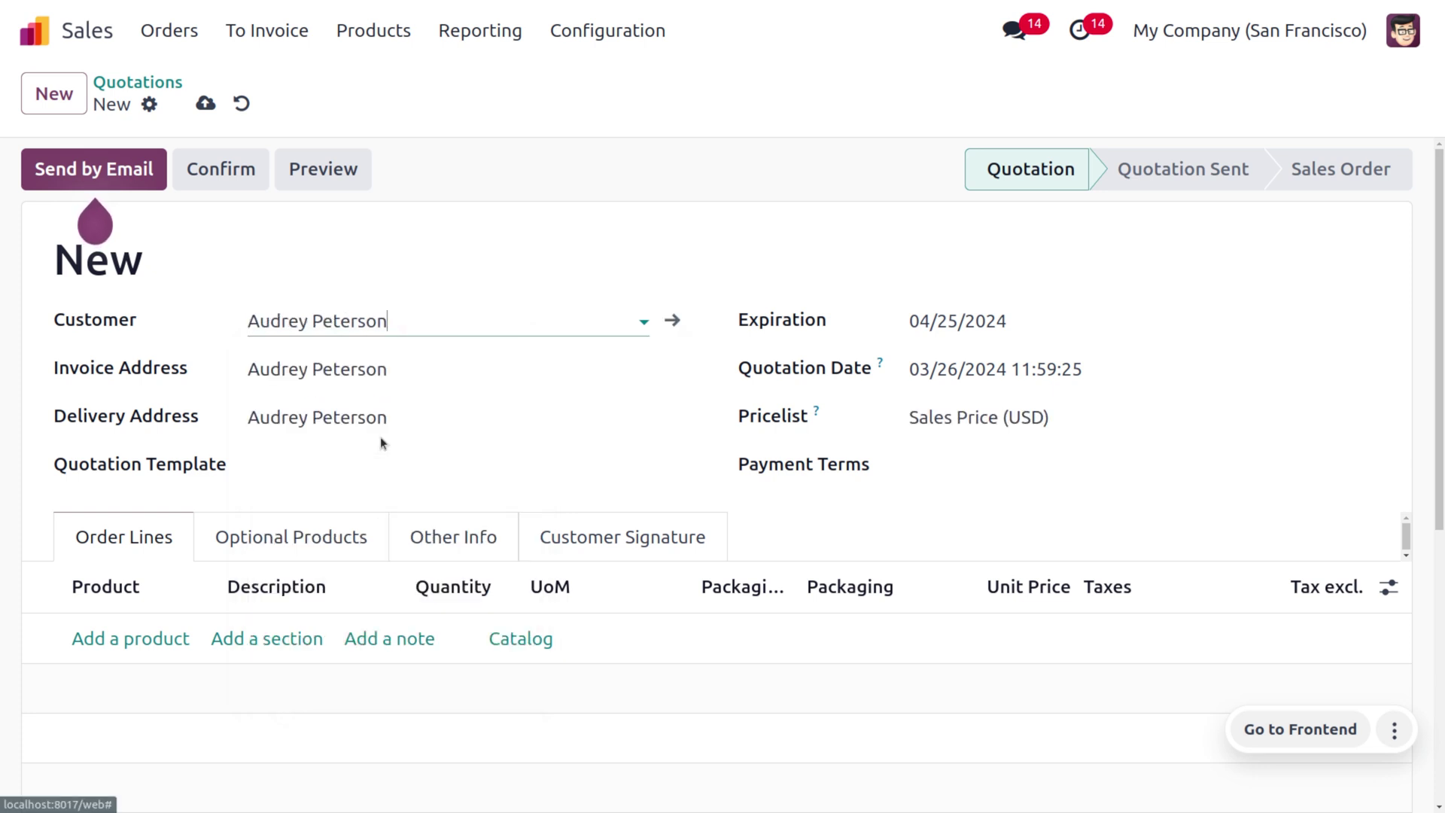
- Add Apple, Banana and Orange as order lines, and save and confirm this third quotation as a sales order
left_click(117, 638)
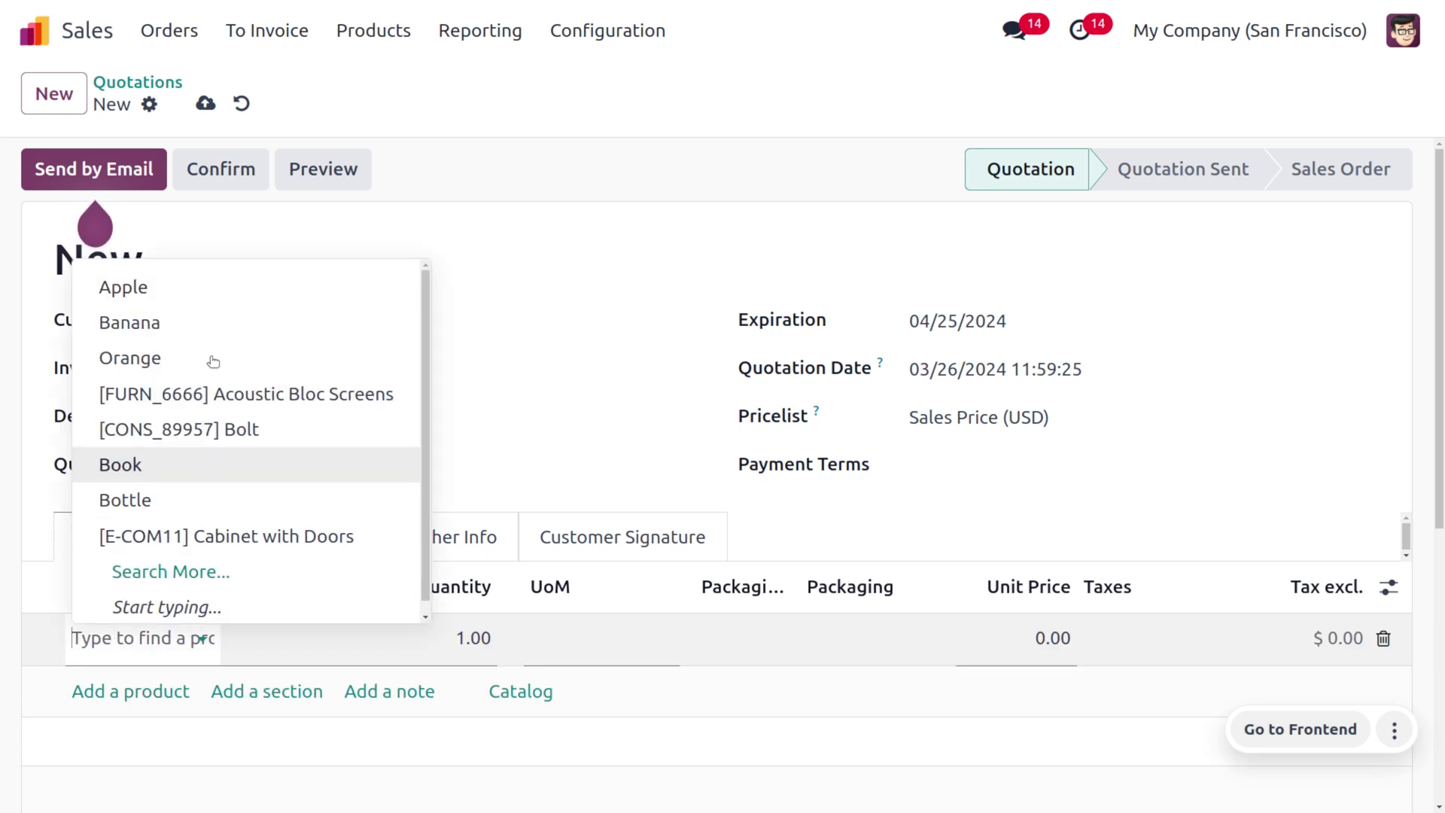
left_click(213, 284)
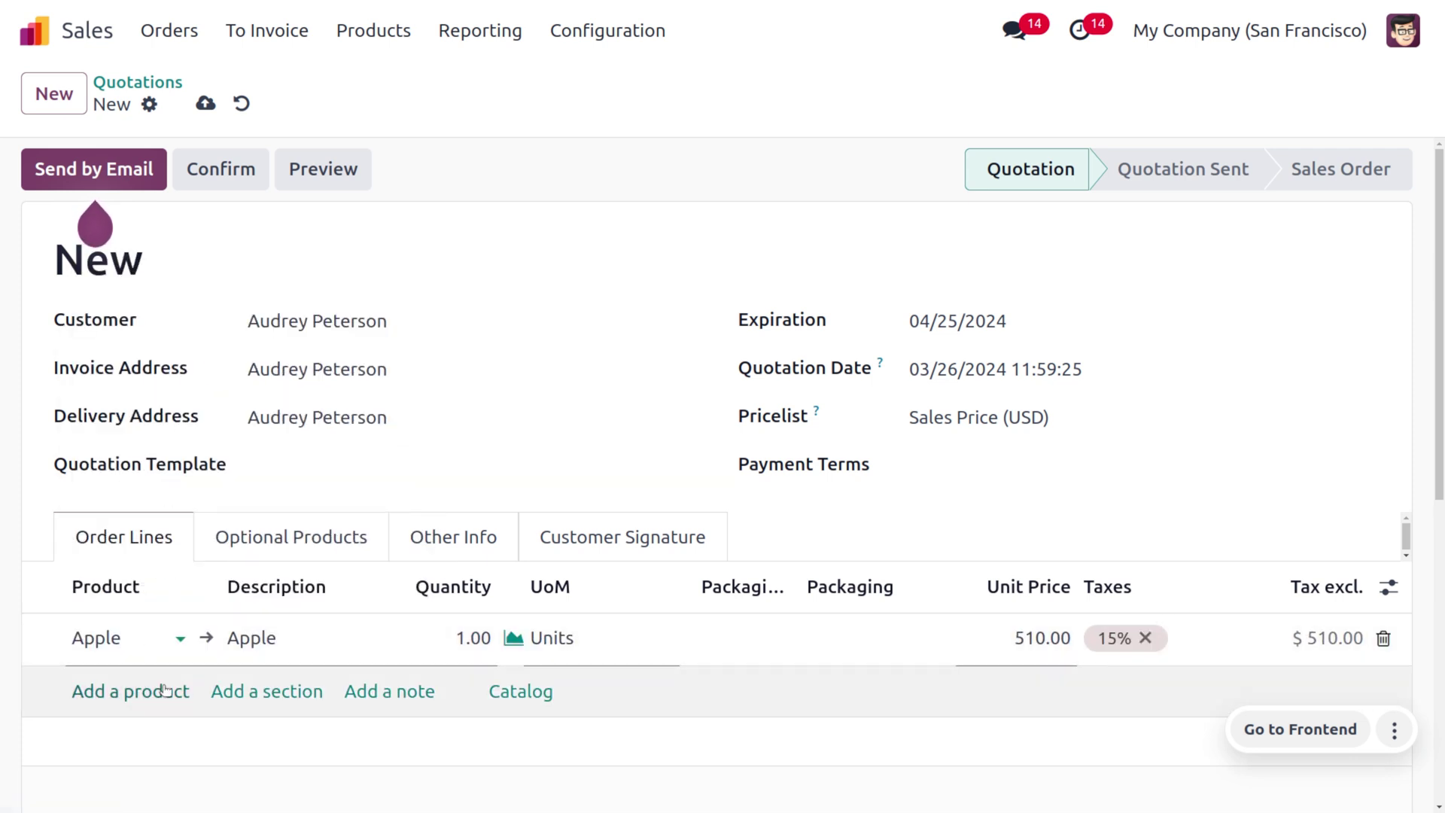
left_click(174, 691)
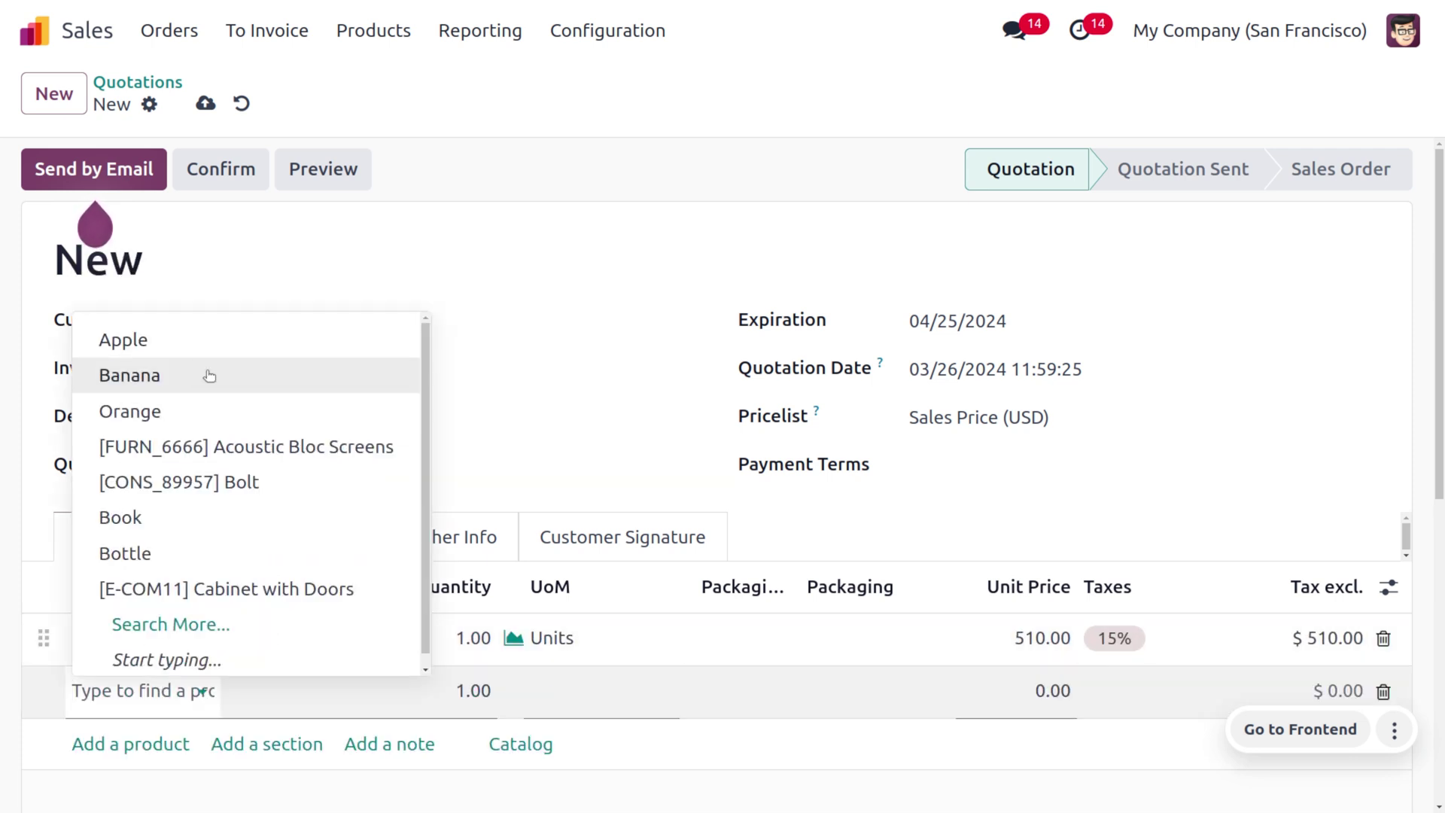
left_click(210, 377)
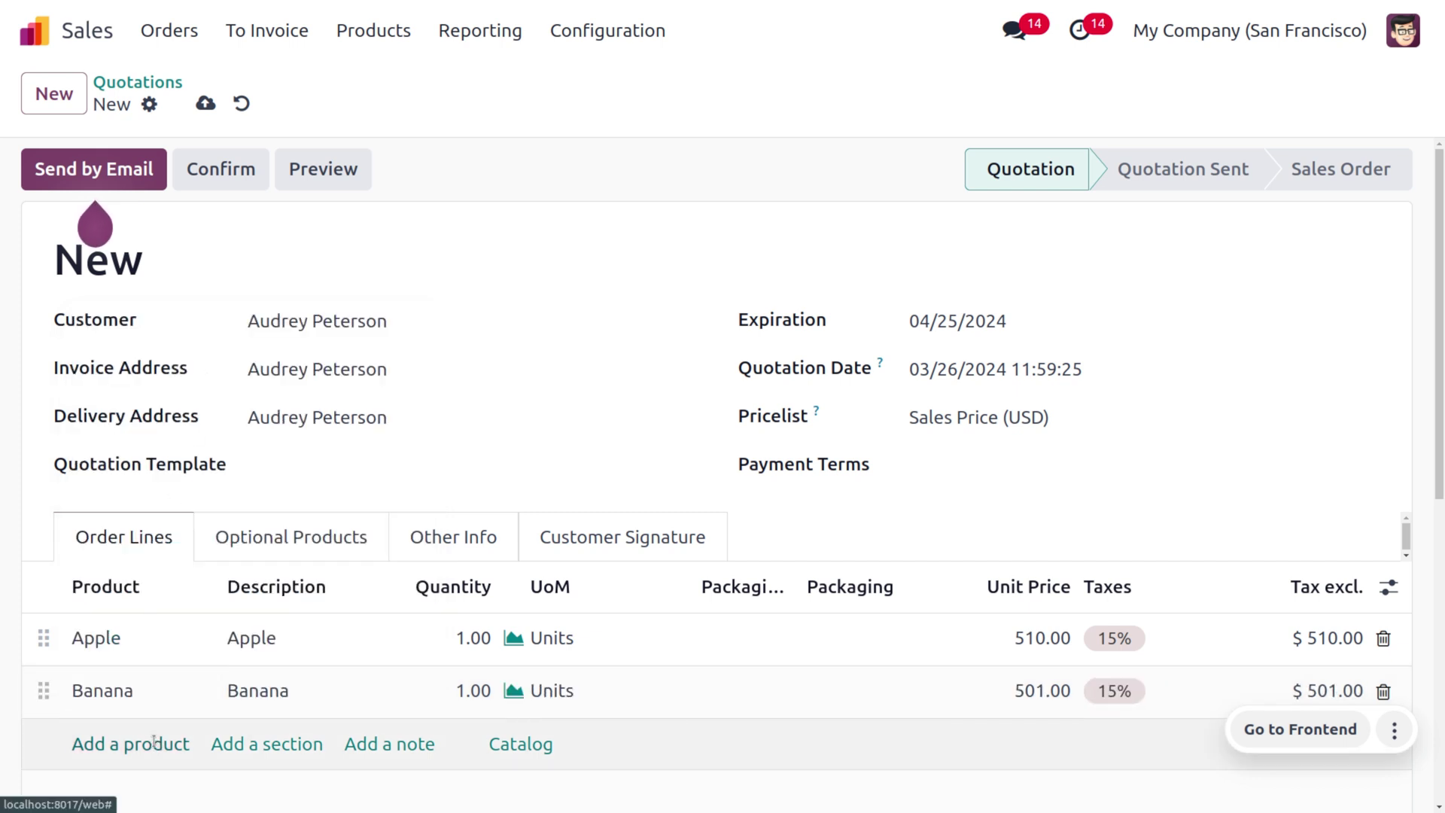
left_click(153, 743)
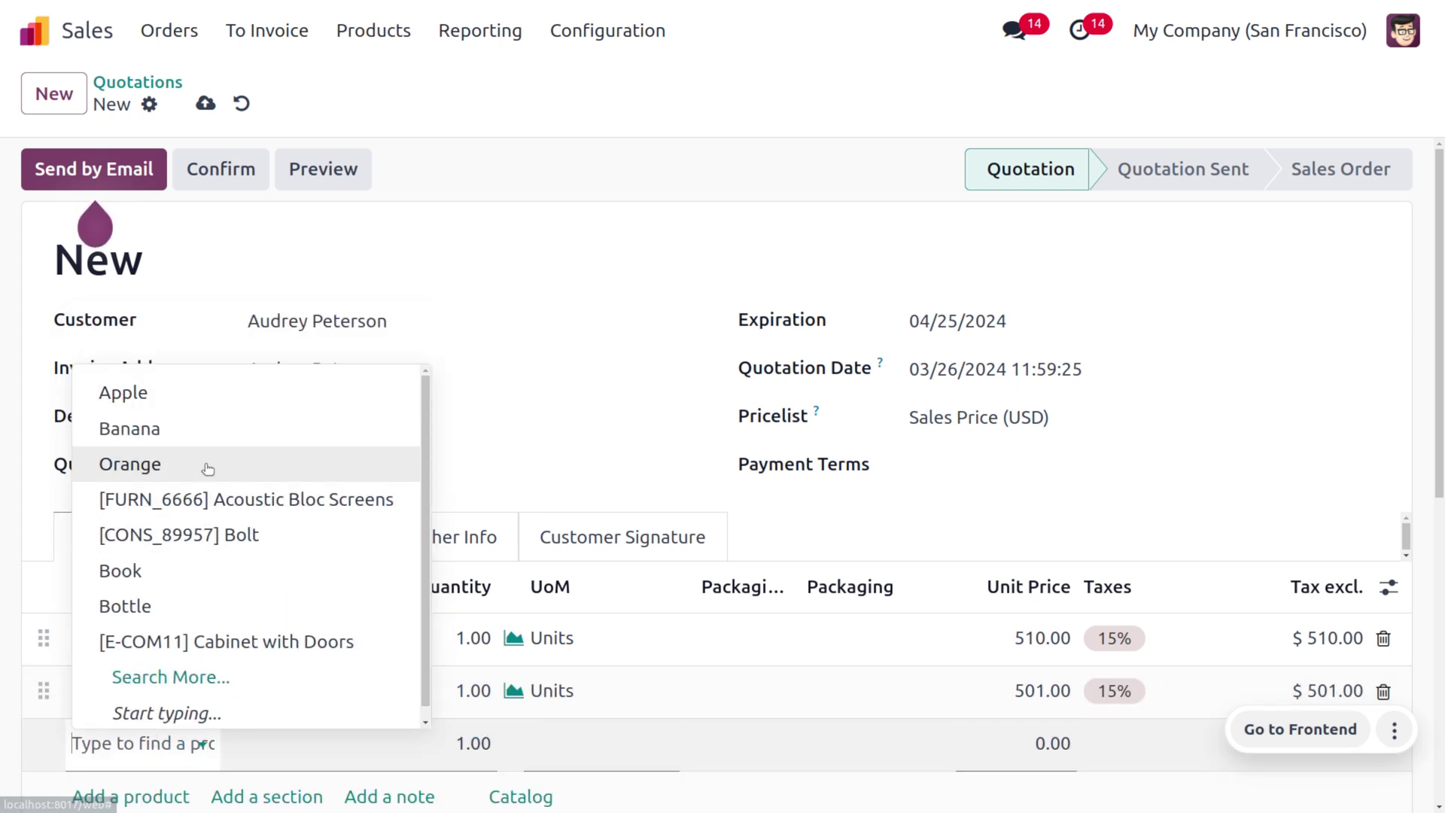
left_click(209, 469)
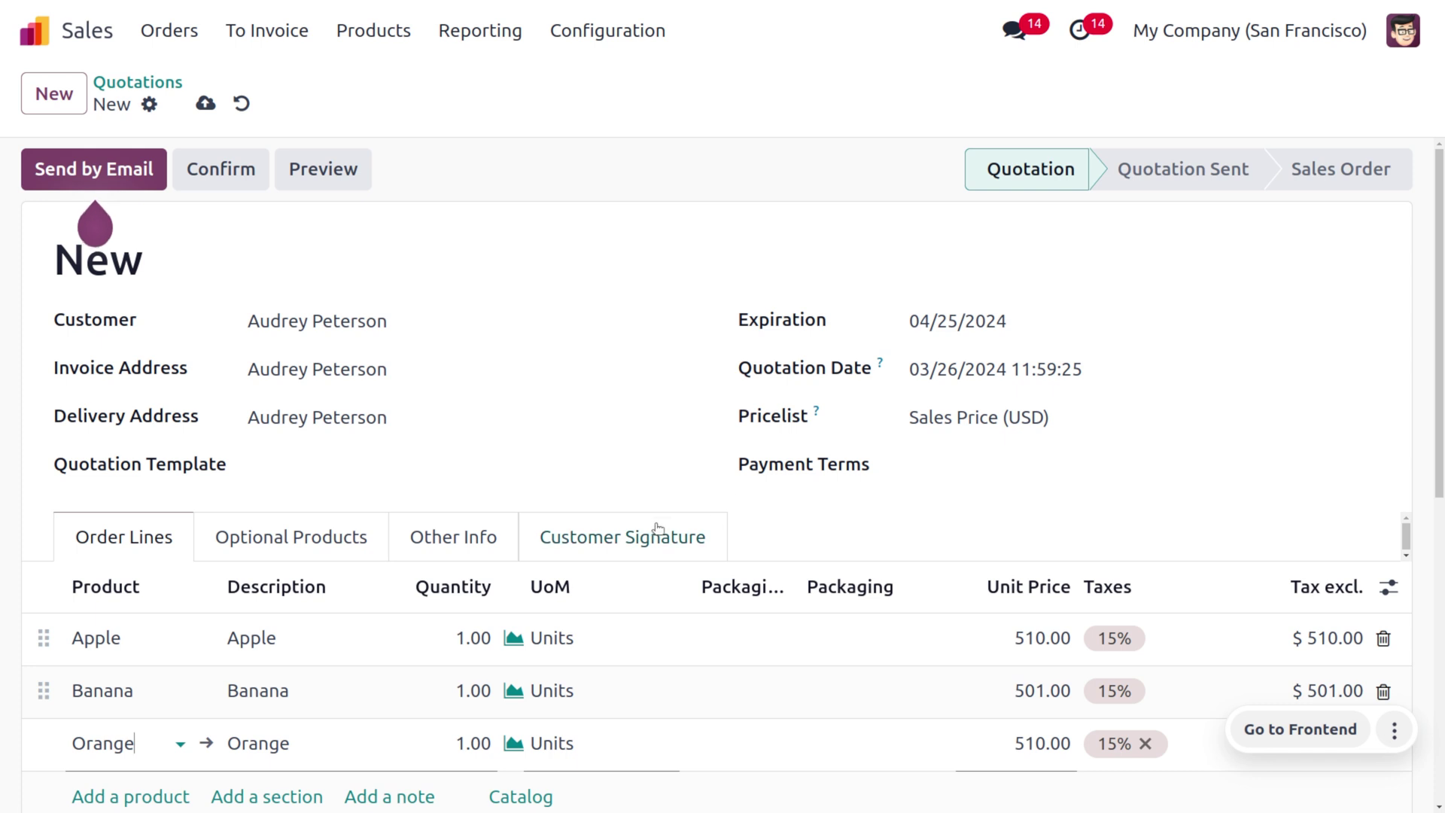
left_click(205, 103)
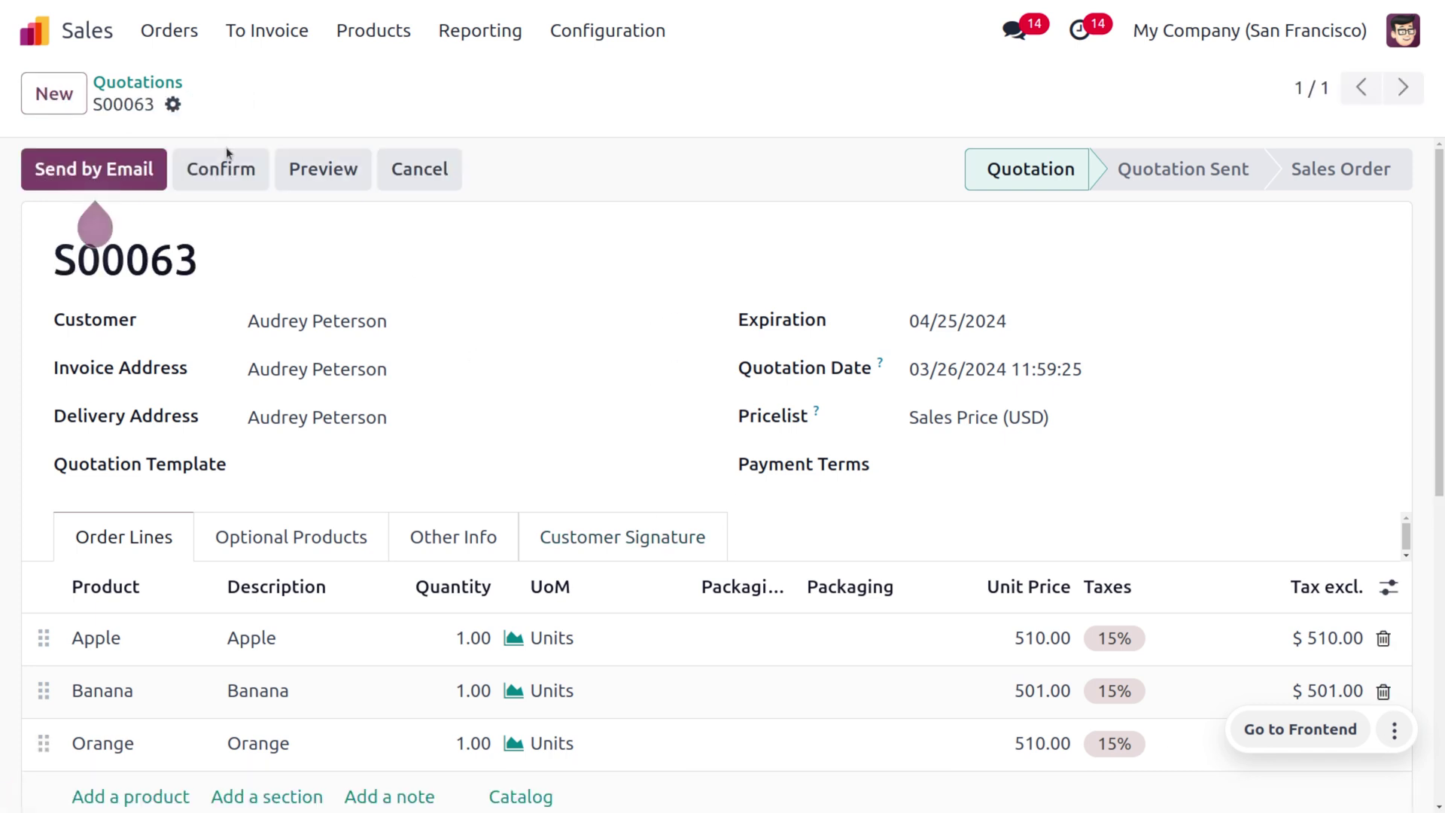
left_click(234, 167)
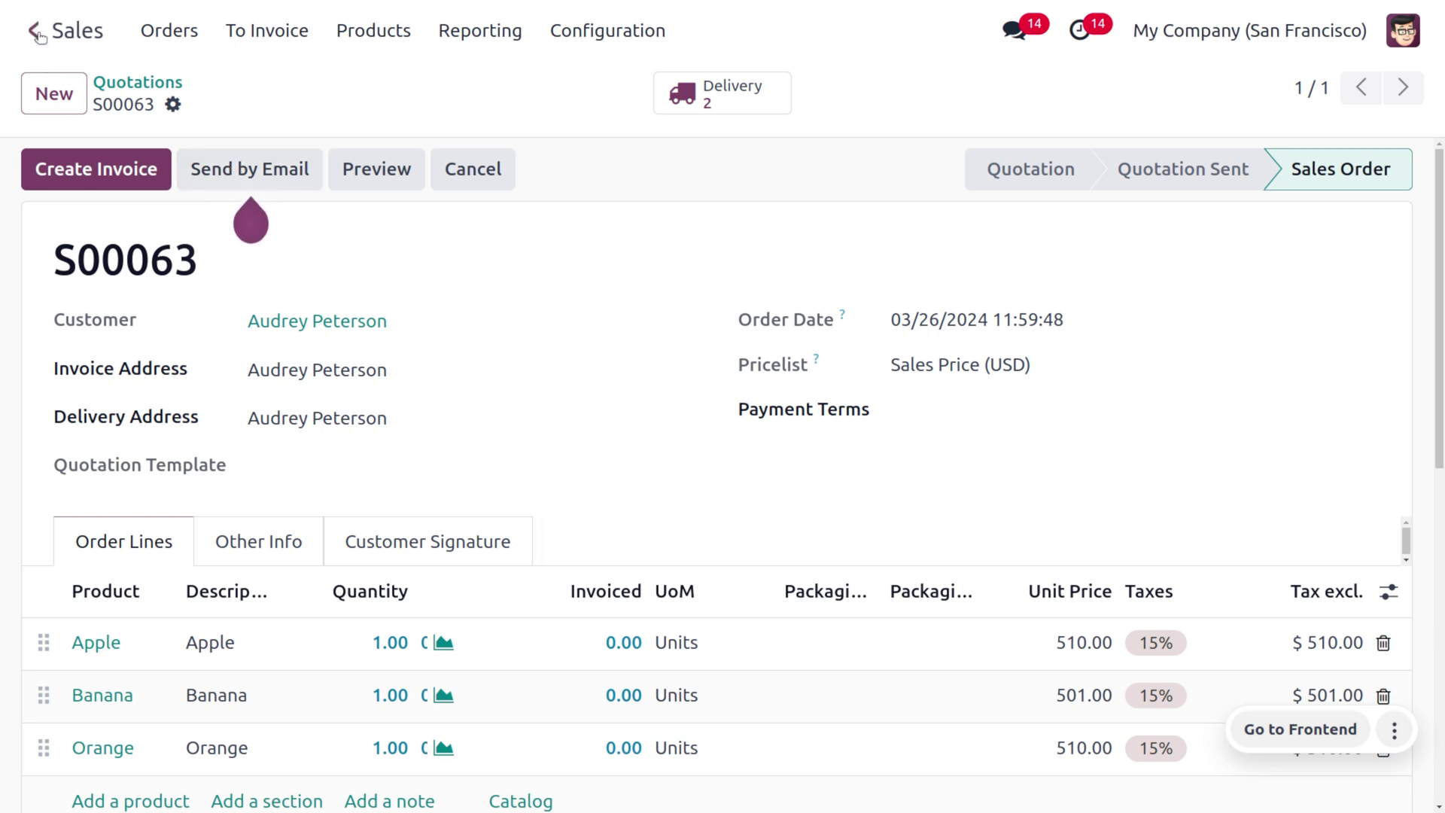
- Switch to the Inventory app, review all Pick transfers, and open only those ready to process
left_click(37, 34)
type("in")
key("Return")
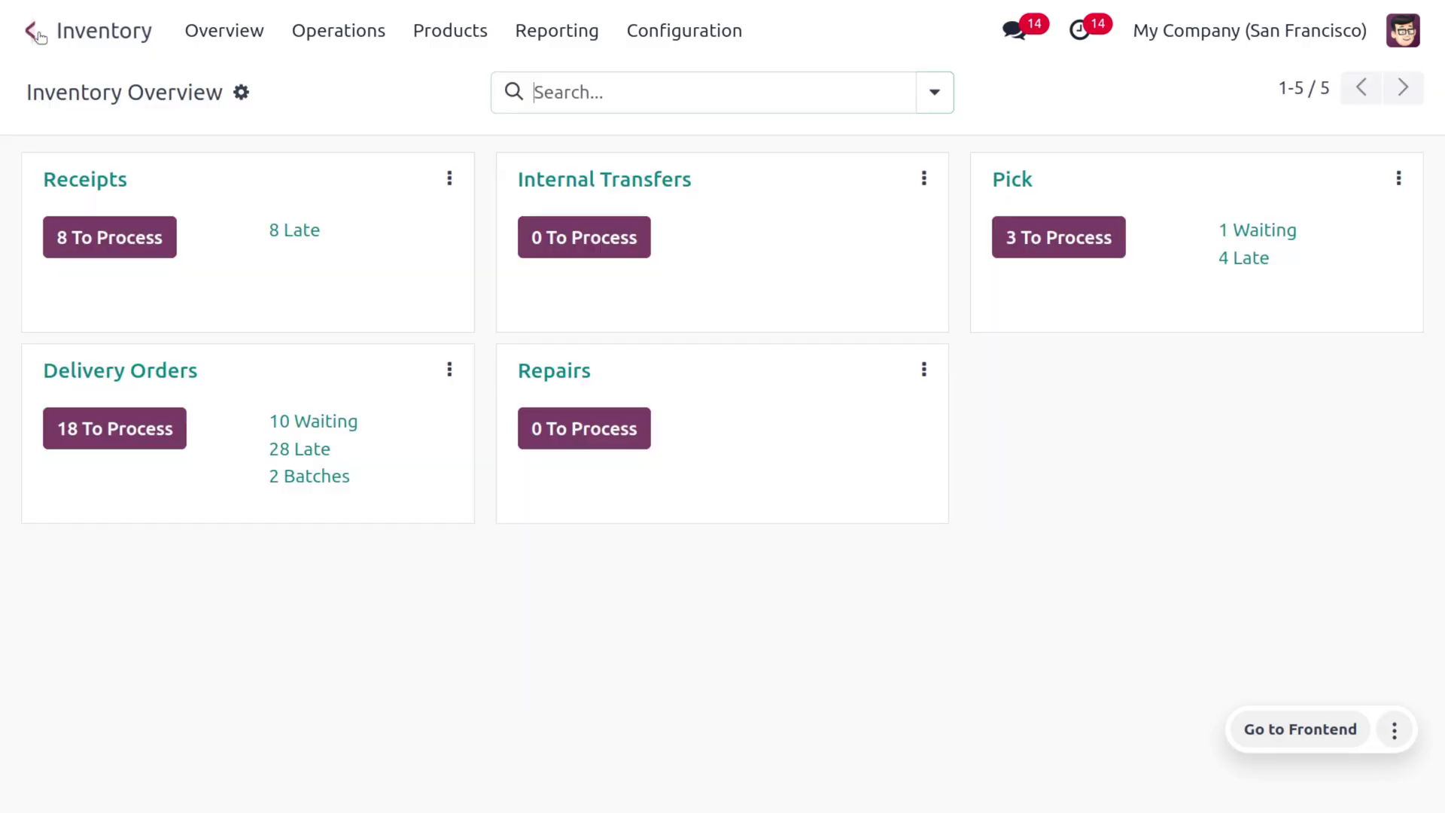
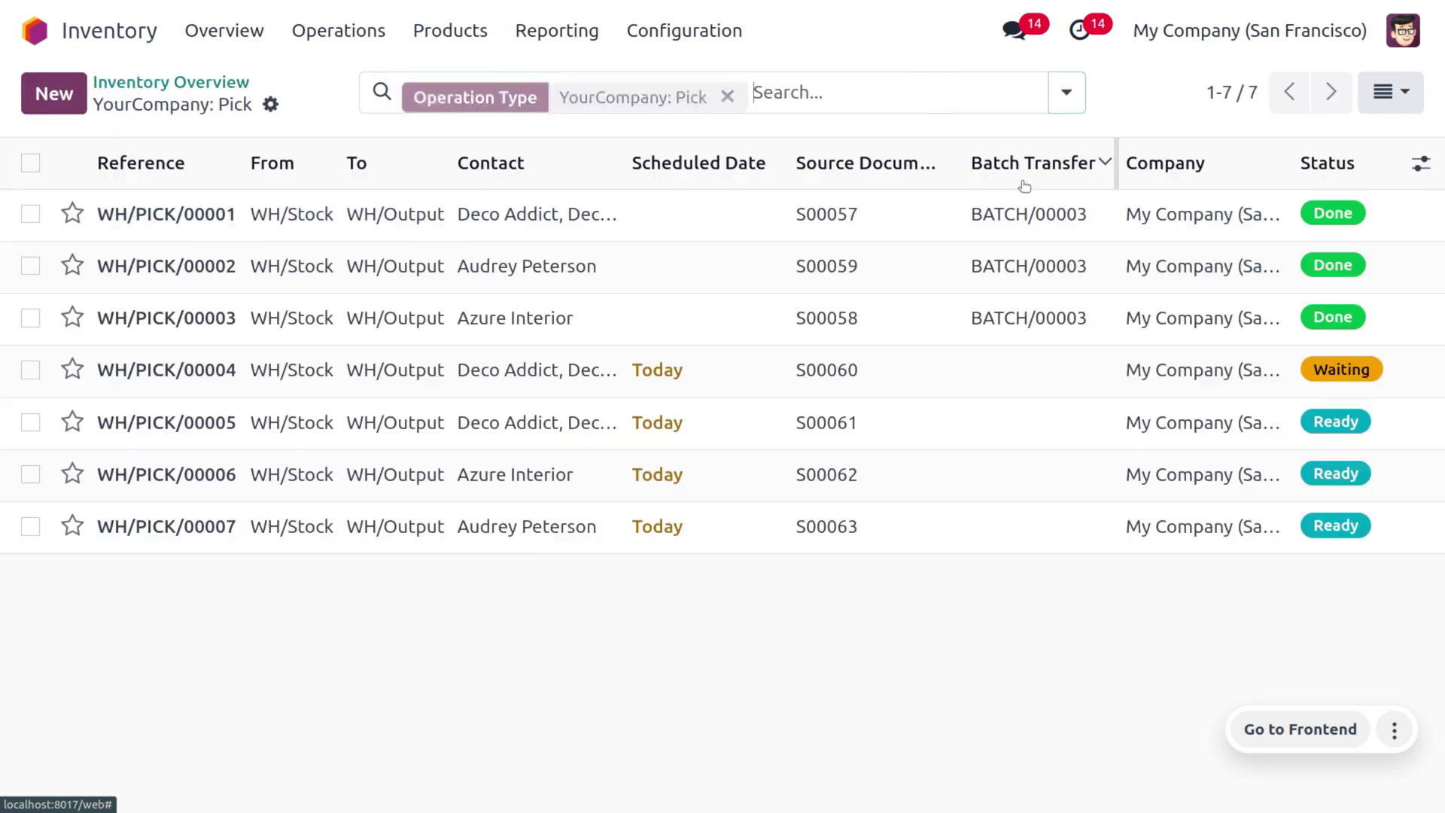
mouse_move(449, 81)
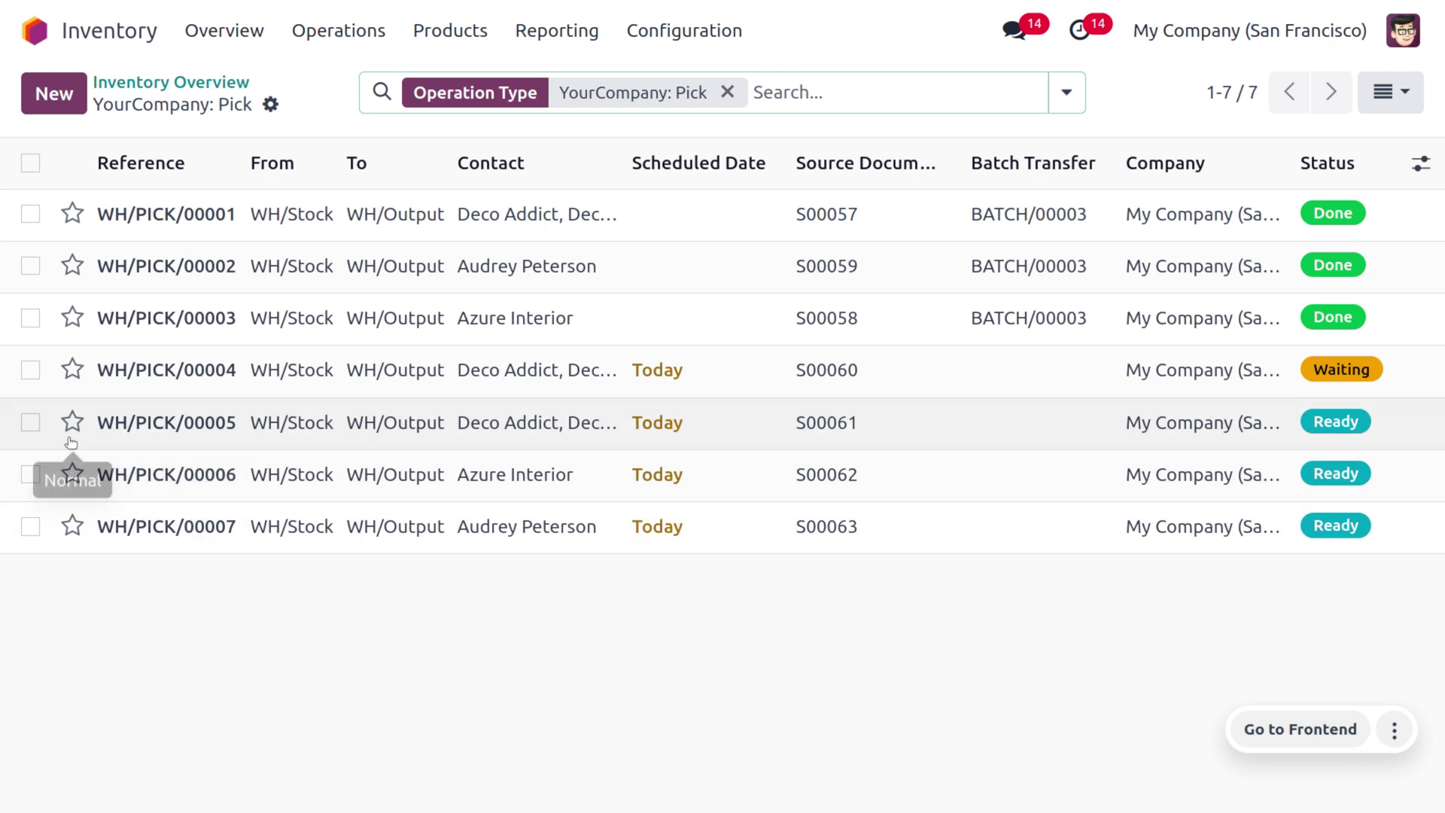
left_click(167, 84)
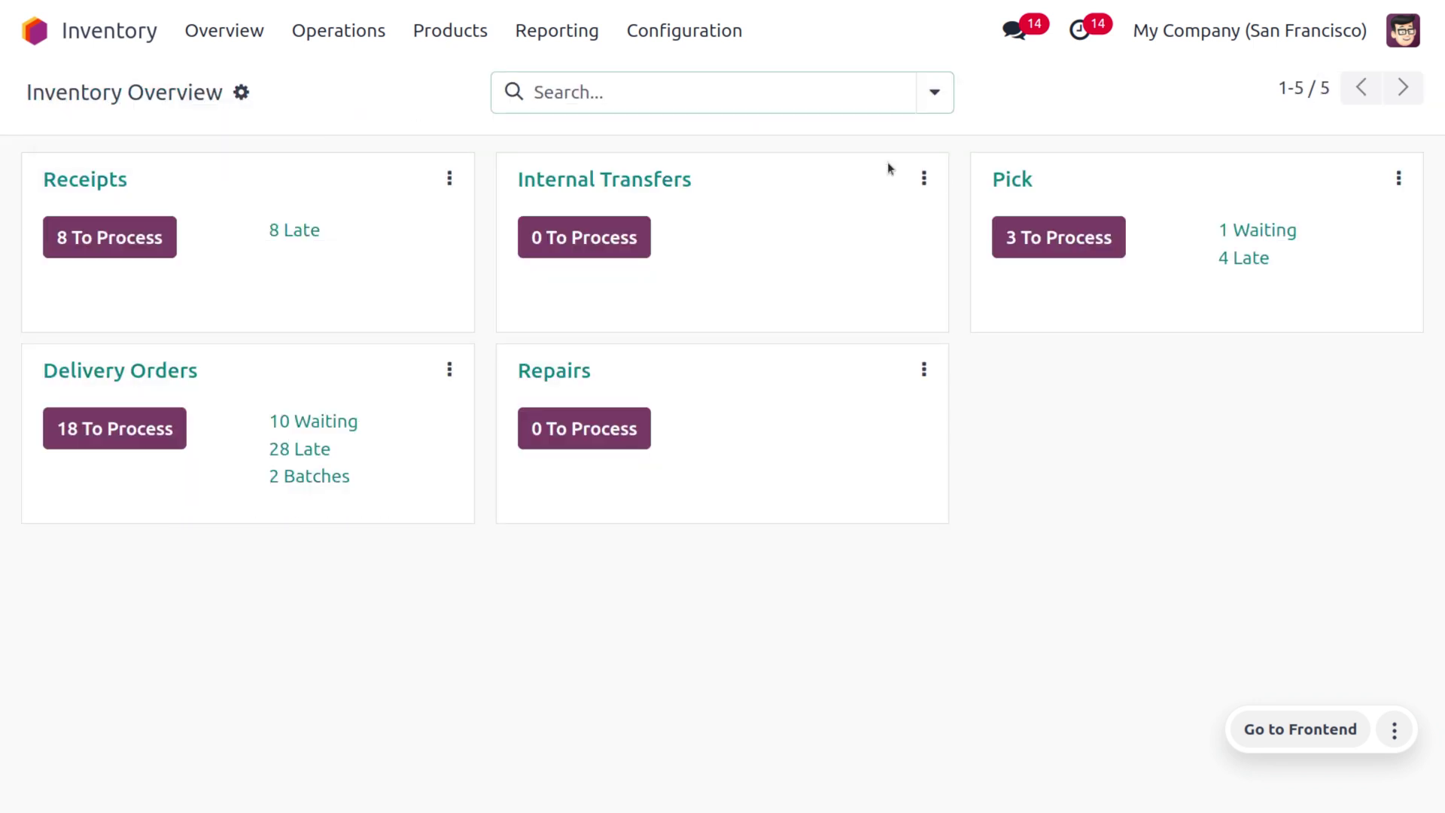
left_click(1053, 237)
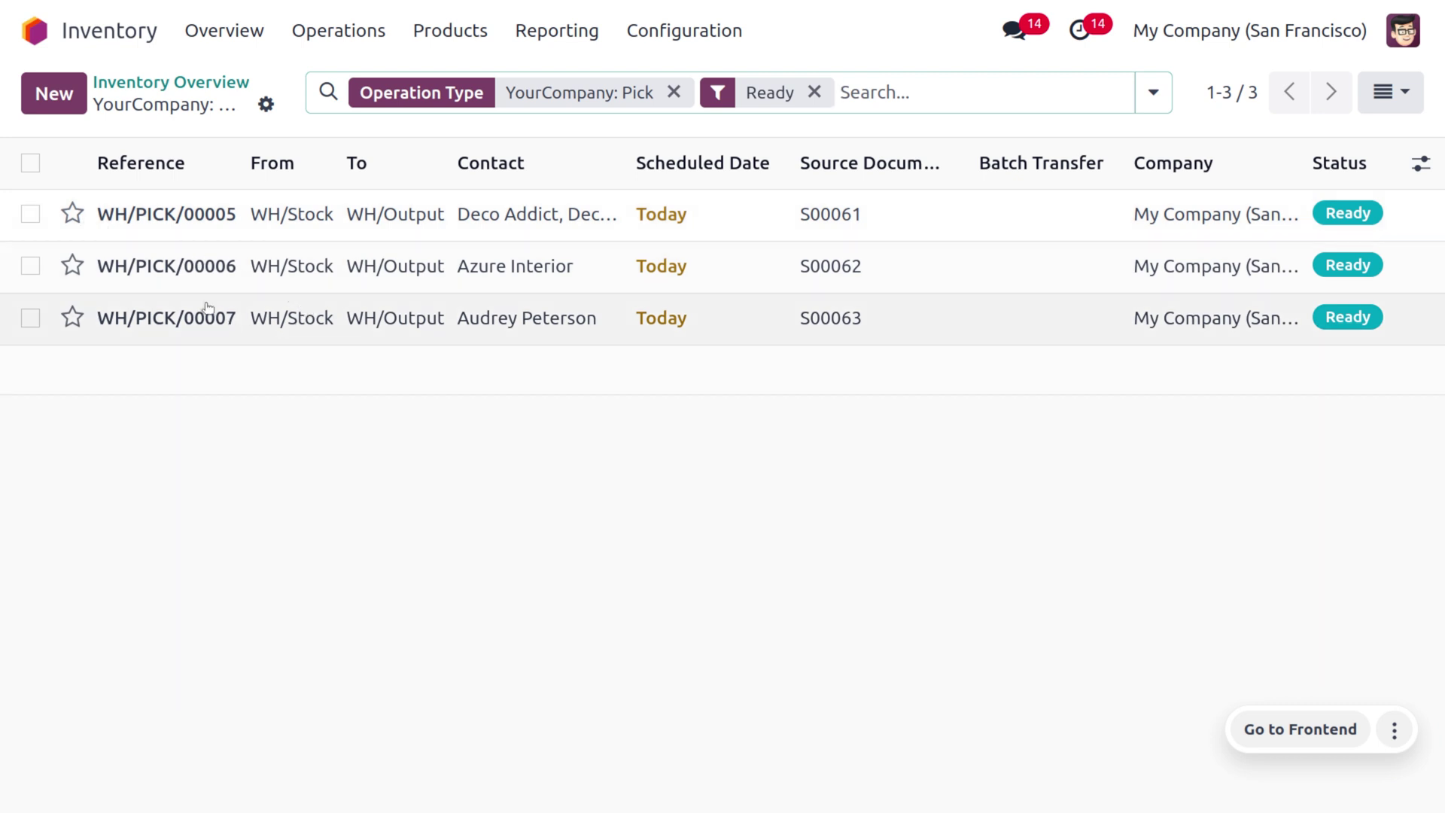
- Add the pickings WH/PICK/00005, WH/PICK/00006 and WH/PICK/00007 to a new batch transfer with the administrator as responsible
left_click(30, 216)
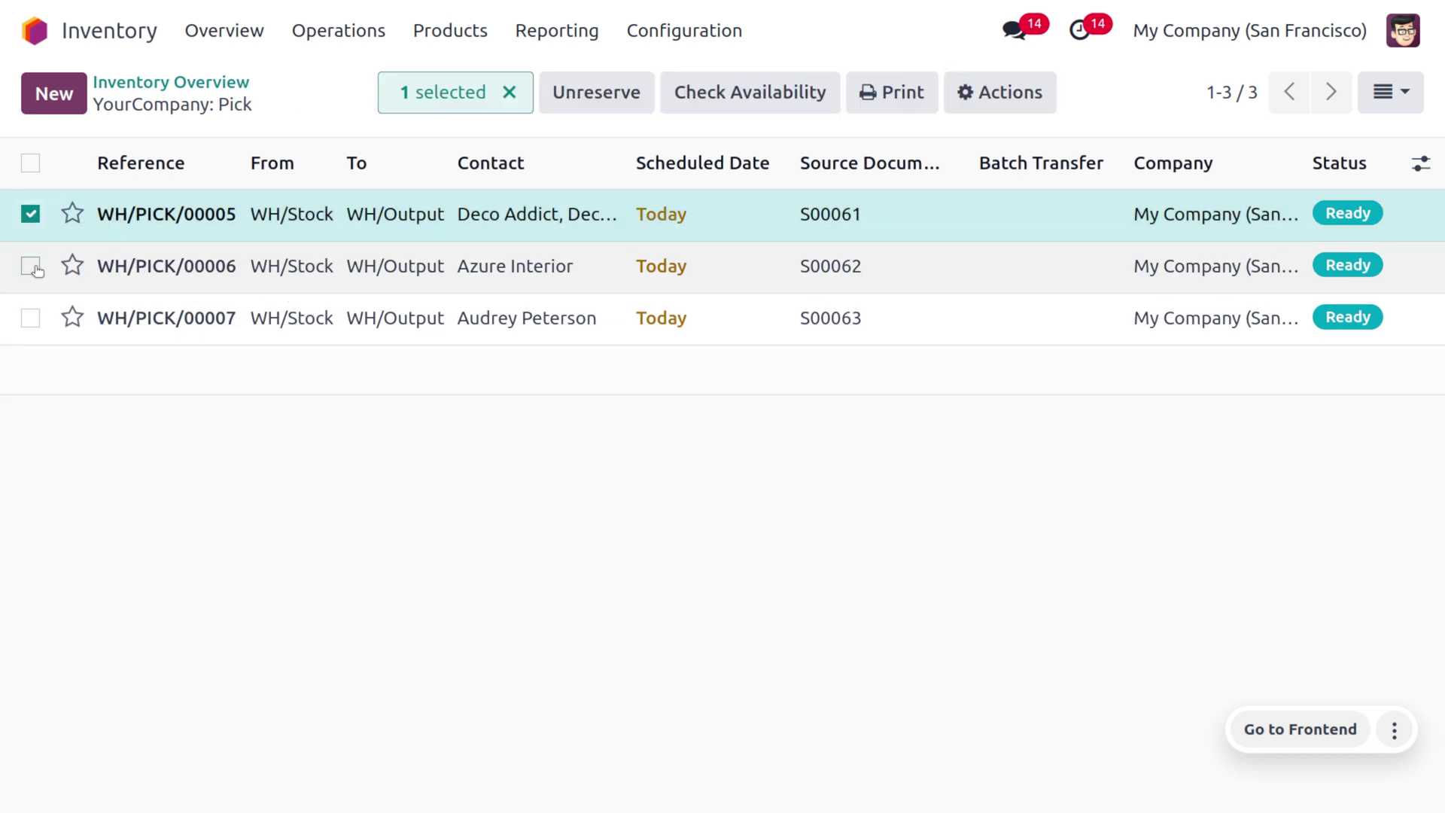
left_click(30, 266)
left_click(31, 319)
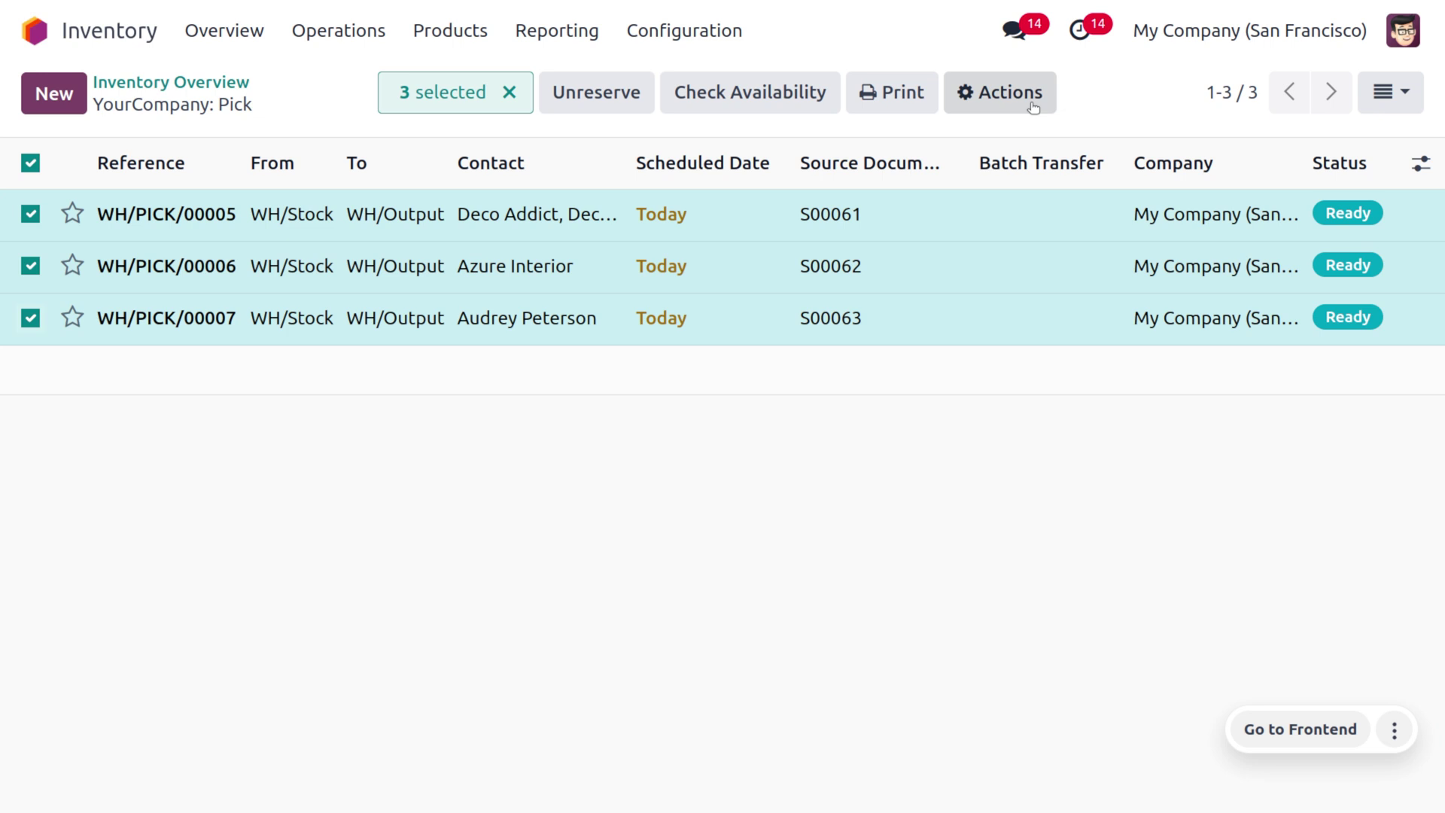
left_click(1034, 108)
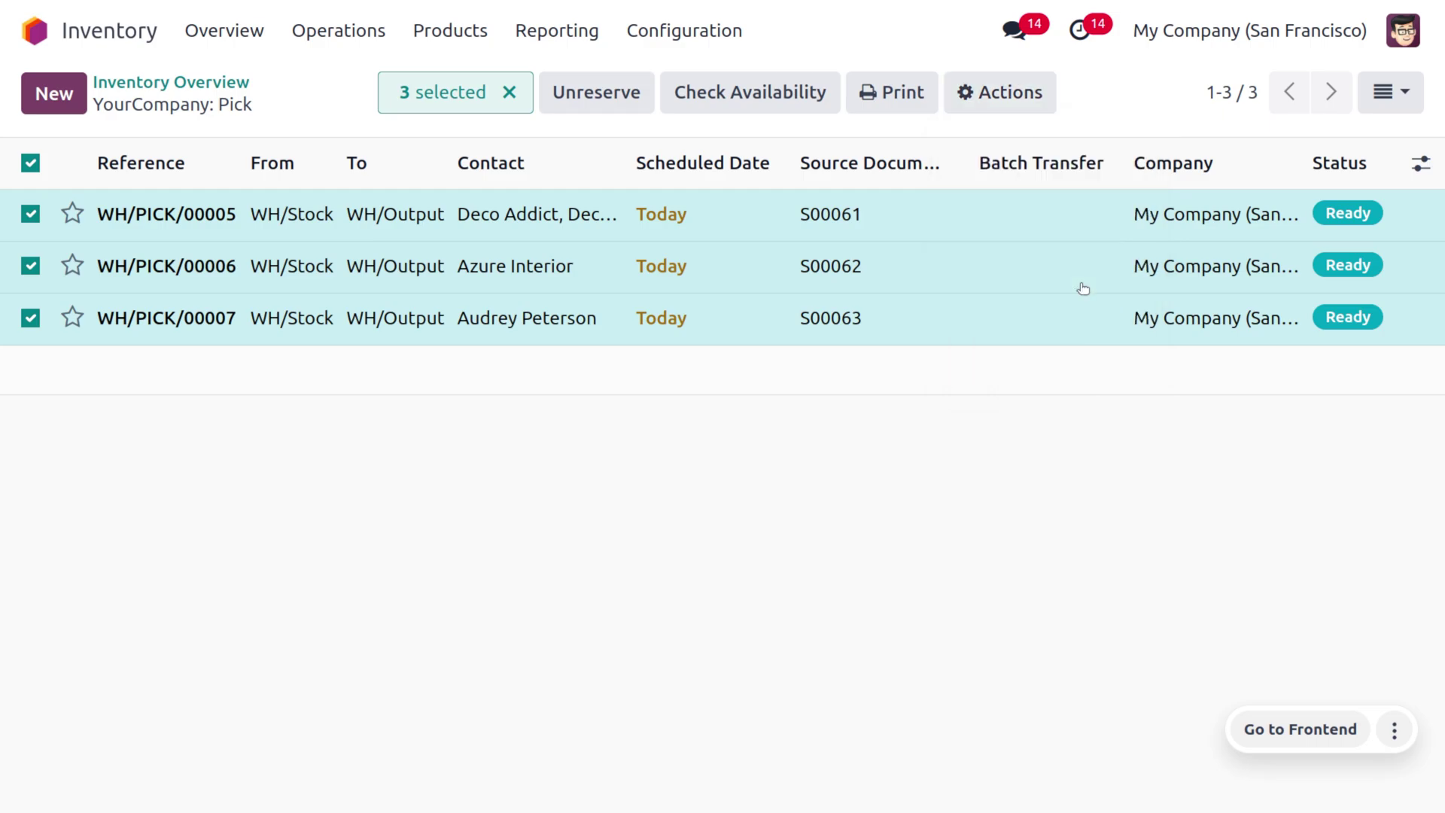
left_click(1082, 289)
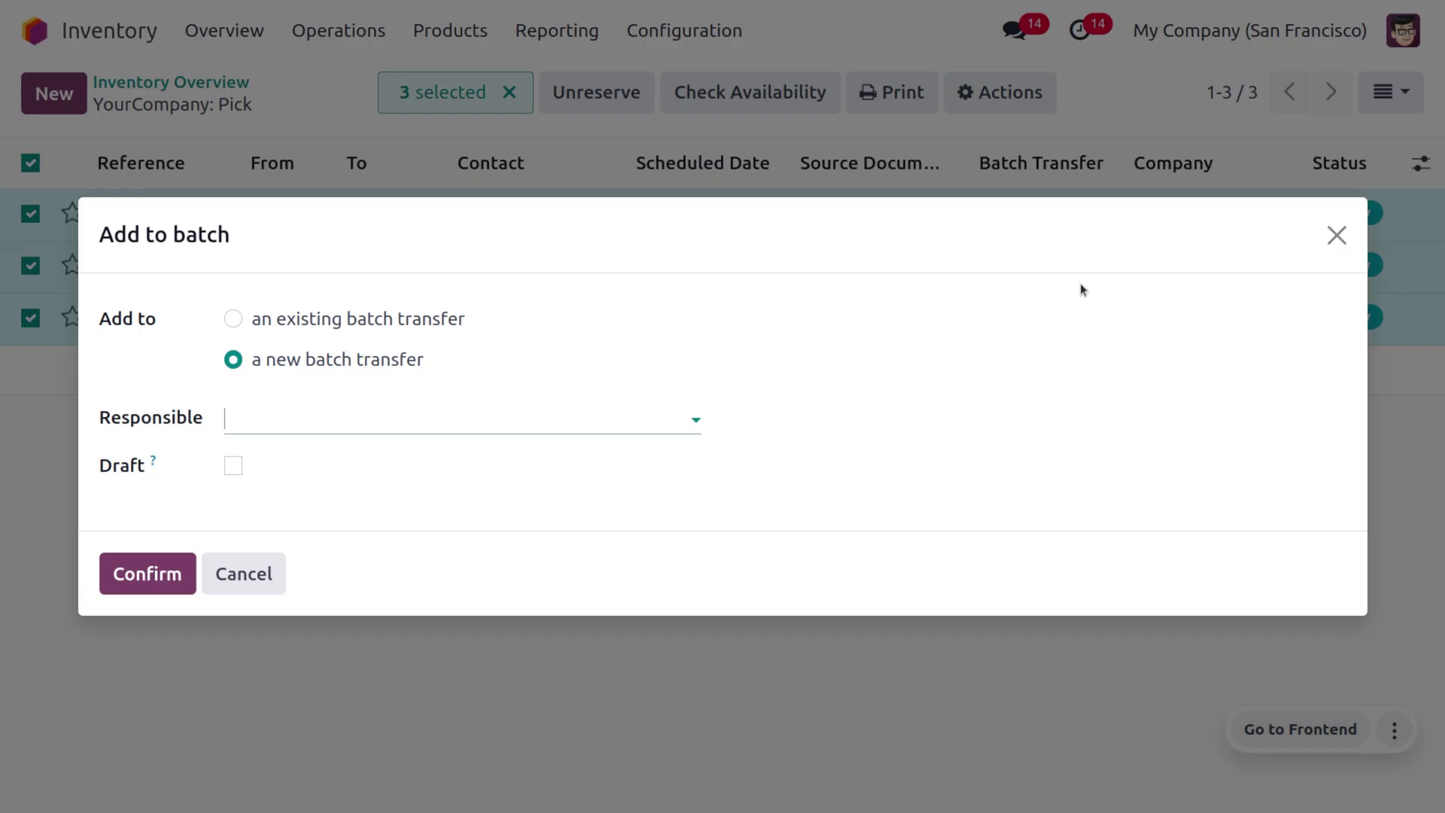
left_click(358, 418)
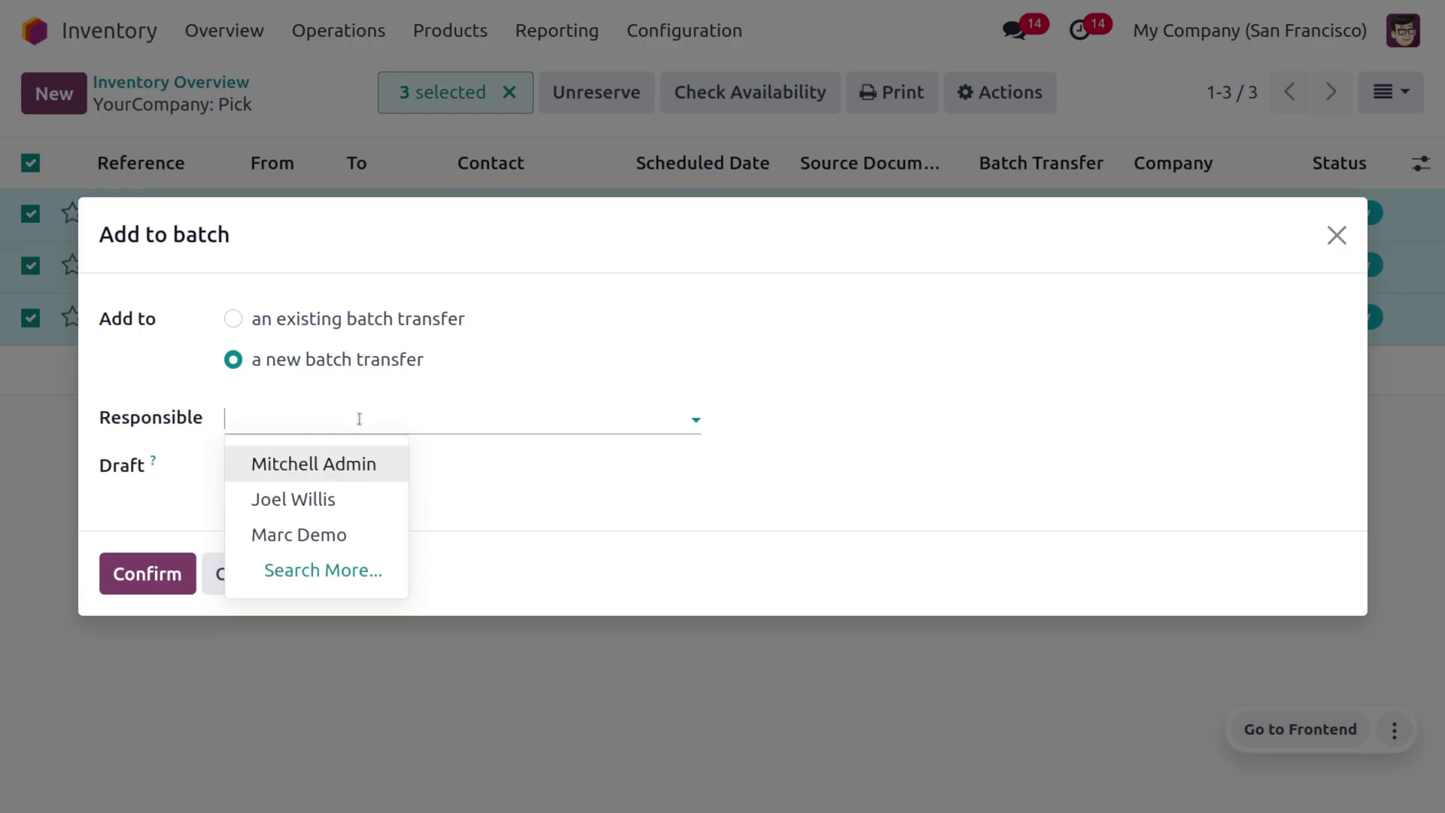
left_click(382, 466)
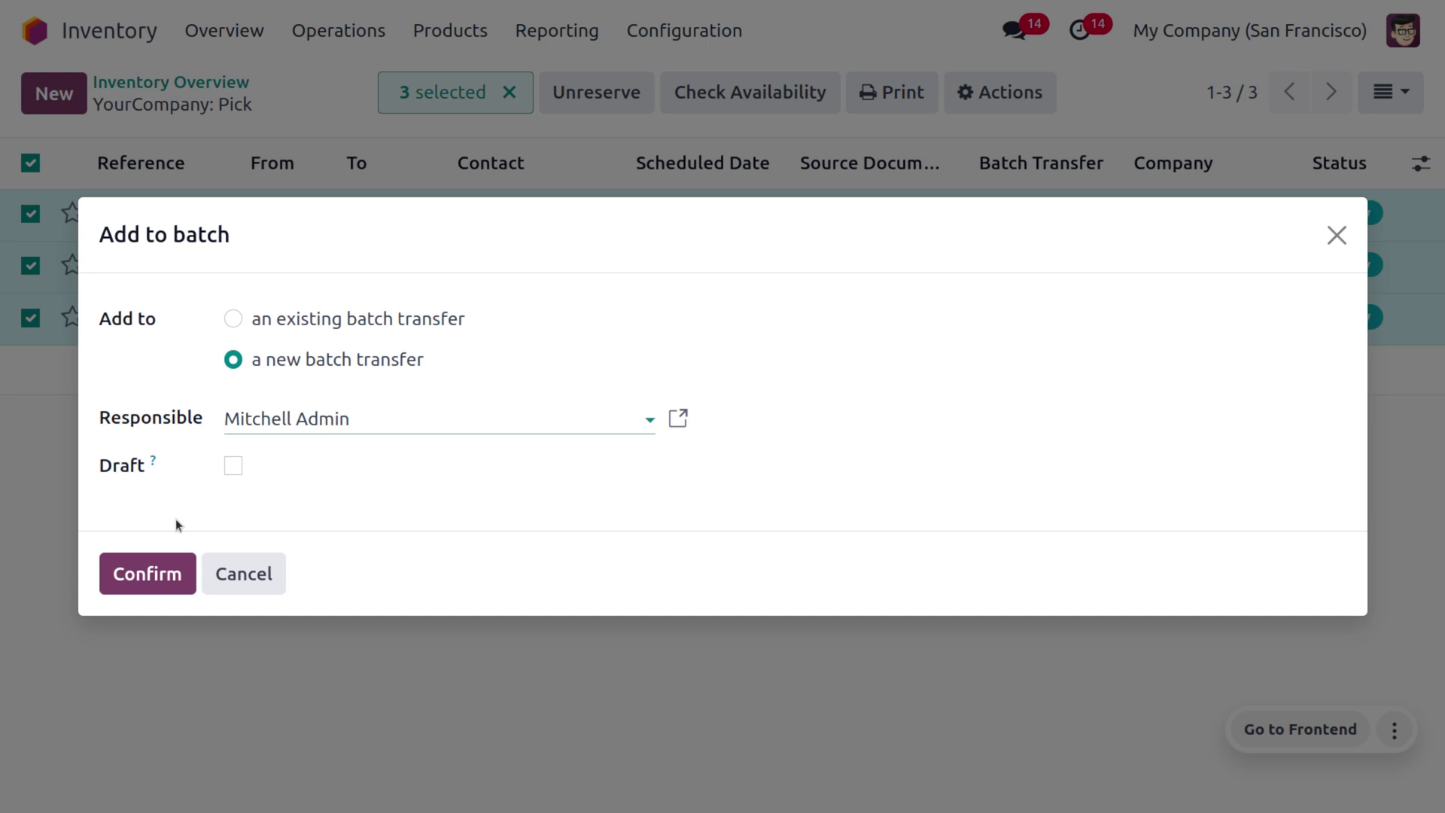
left_click(166, 572)
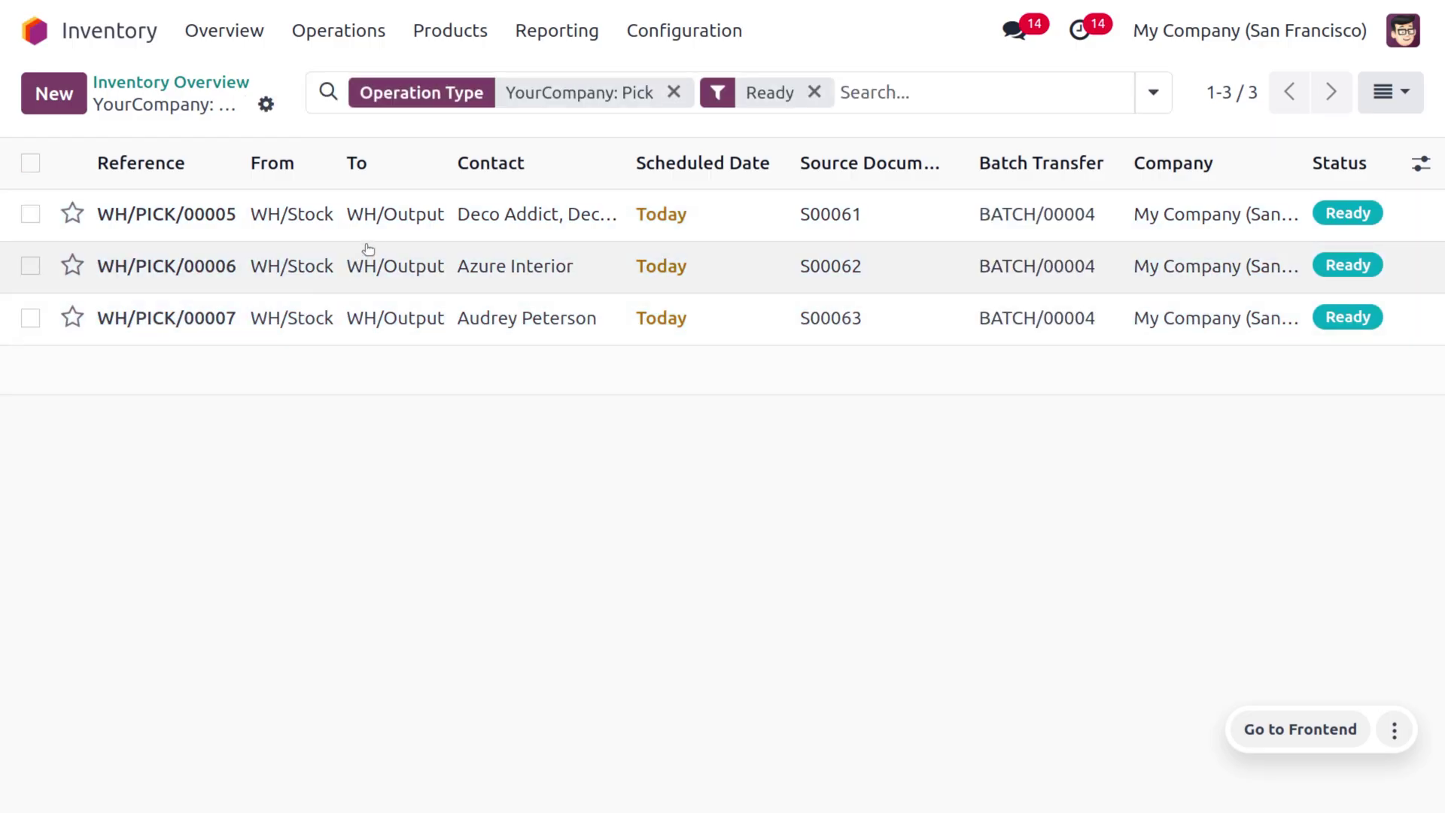
- Open the list of batch transfers in Inventory
left_click(331, 24)
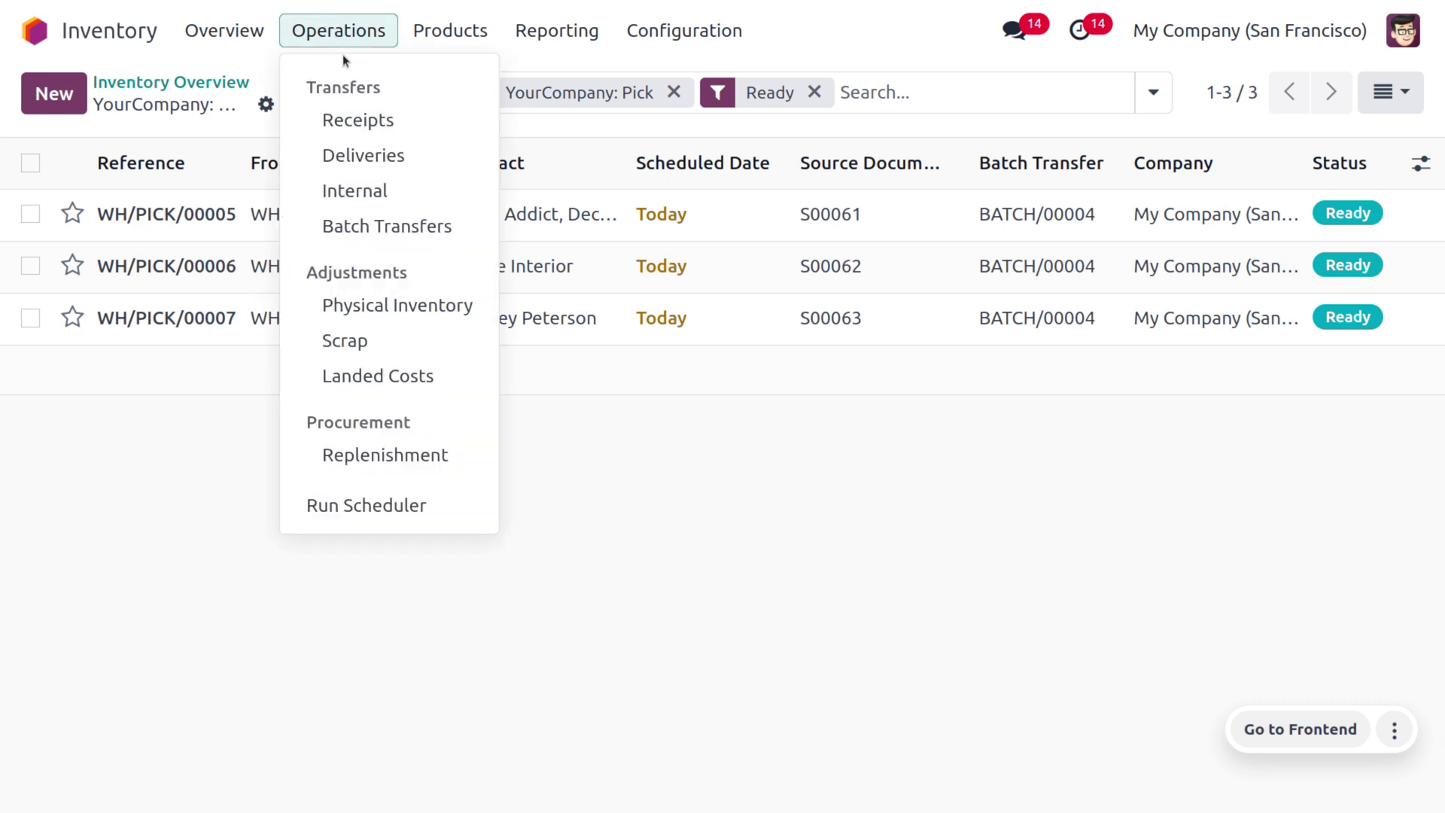
left_click(404, 228)
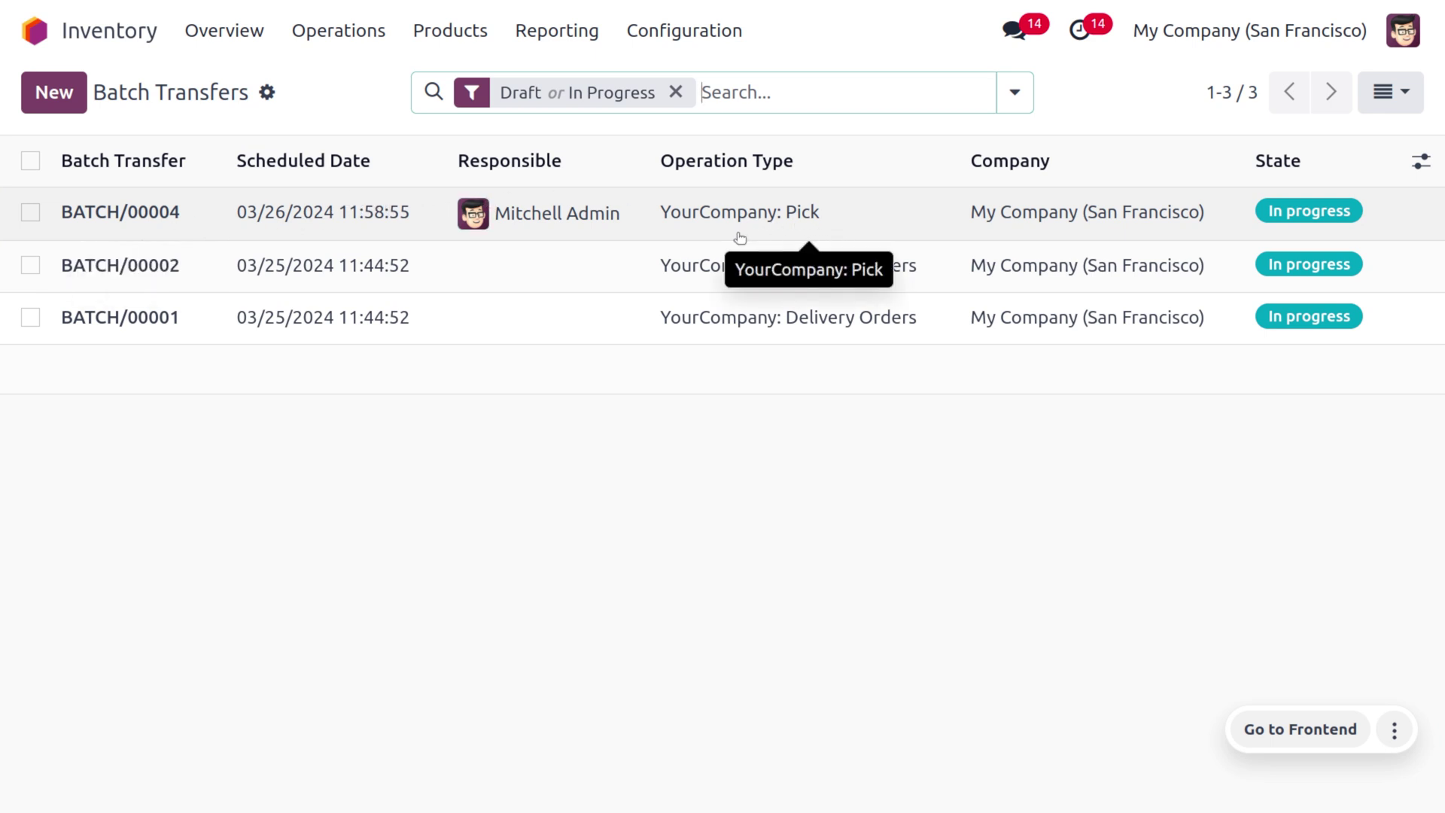
- In batch transfer BATCH/00004, set destination package CLUSTER-PACK-1 on the WH/PICK/00006 Apple line and the WH/PICK/00005 Orange line
left_click(355, 234)
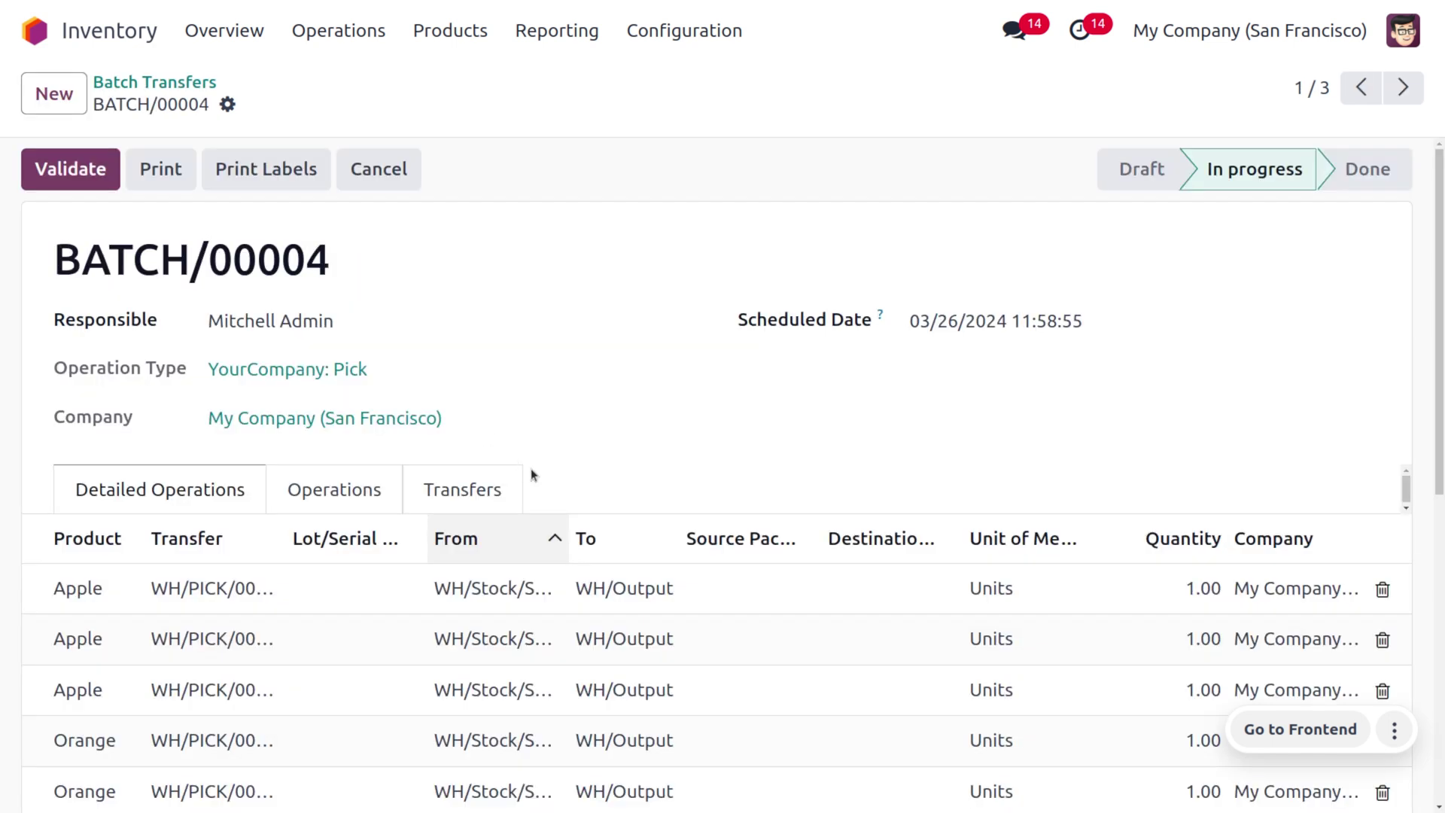
scroll(606, 362, "down", 2)
scroll(607, 362, "down", 2)
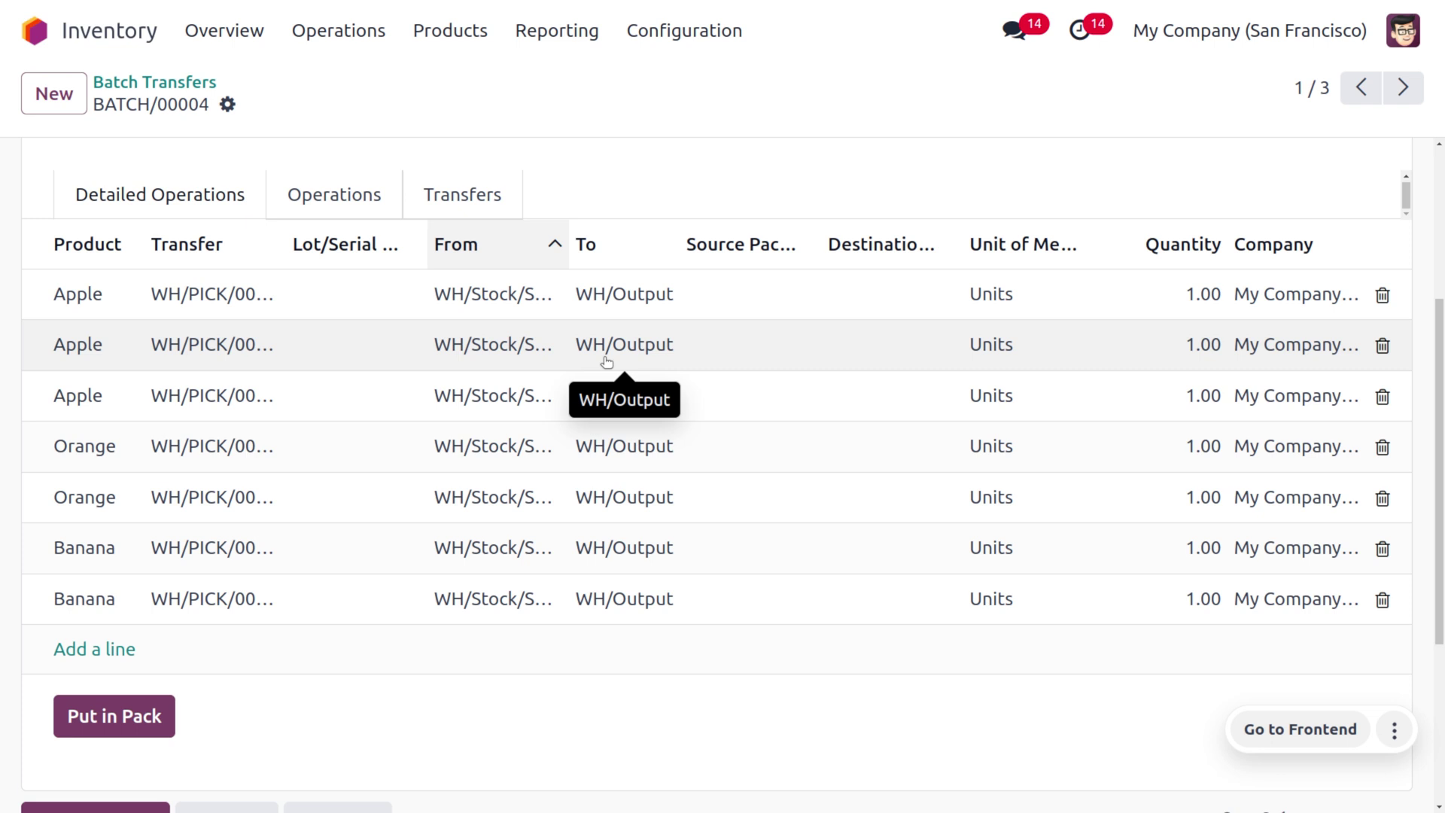
left_click(894, 301)
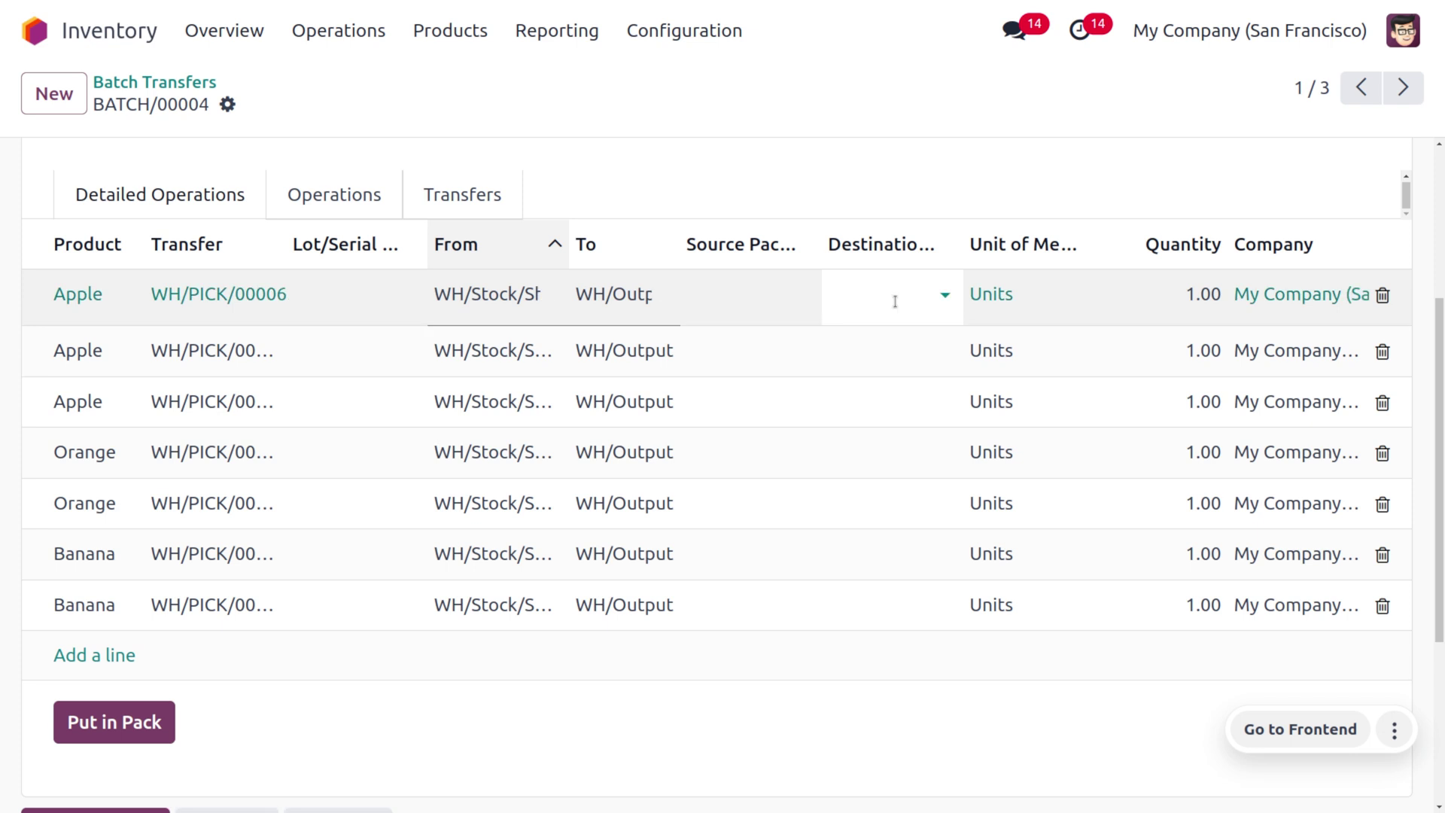
left_click(894, 301)
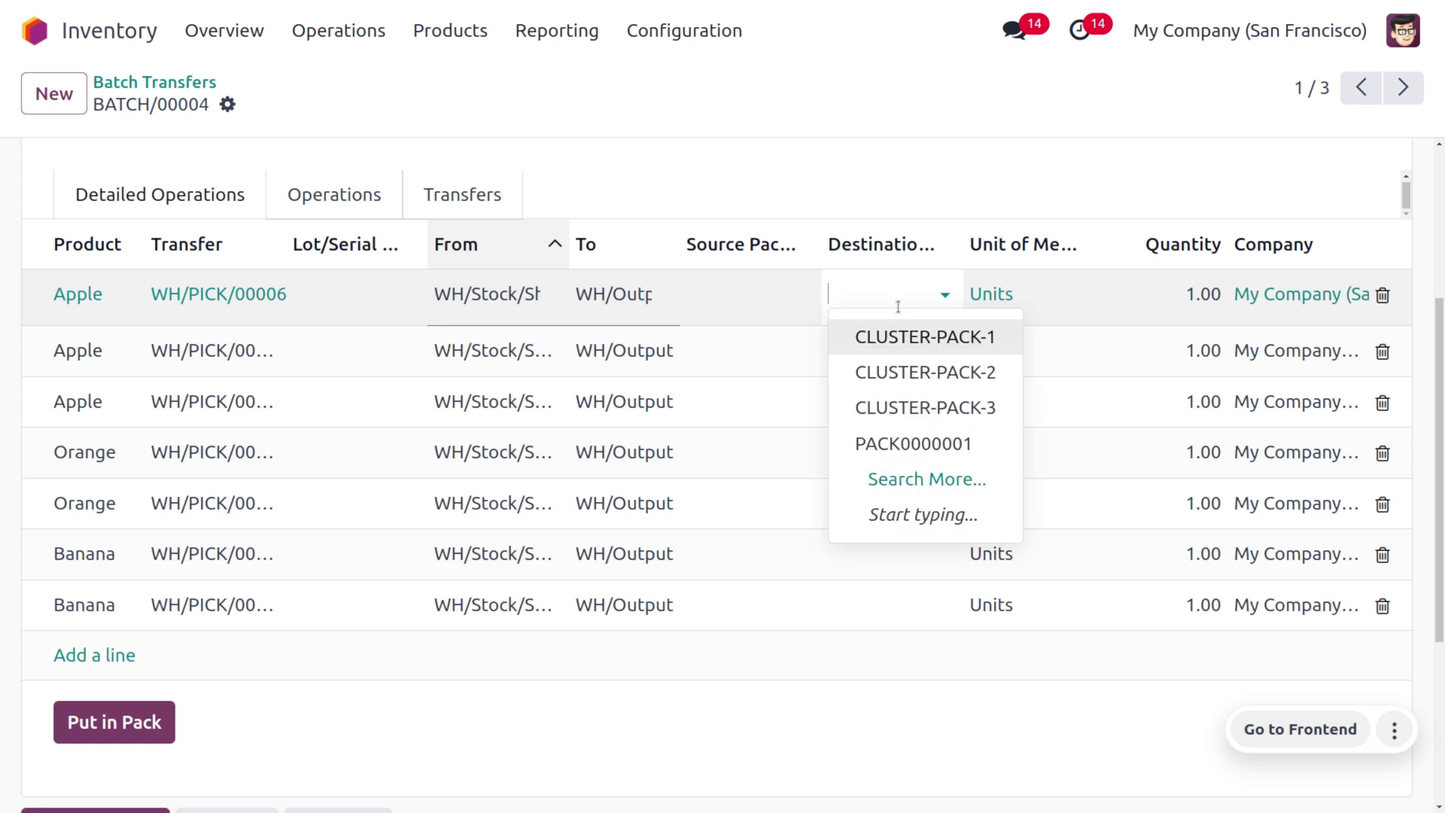
left_click(920, 339)
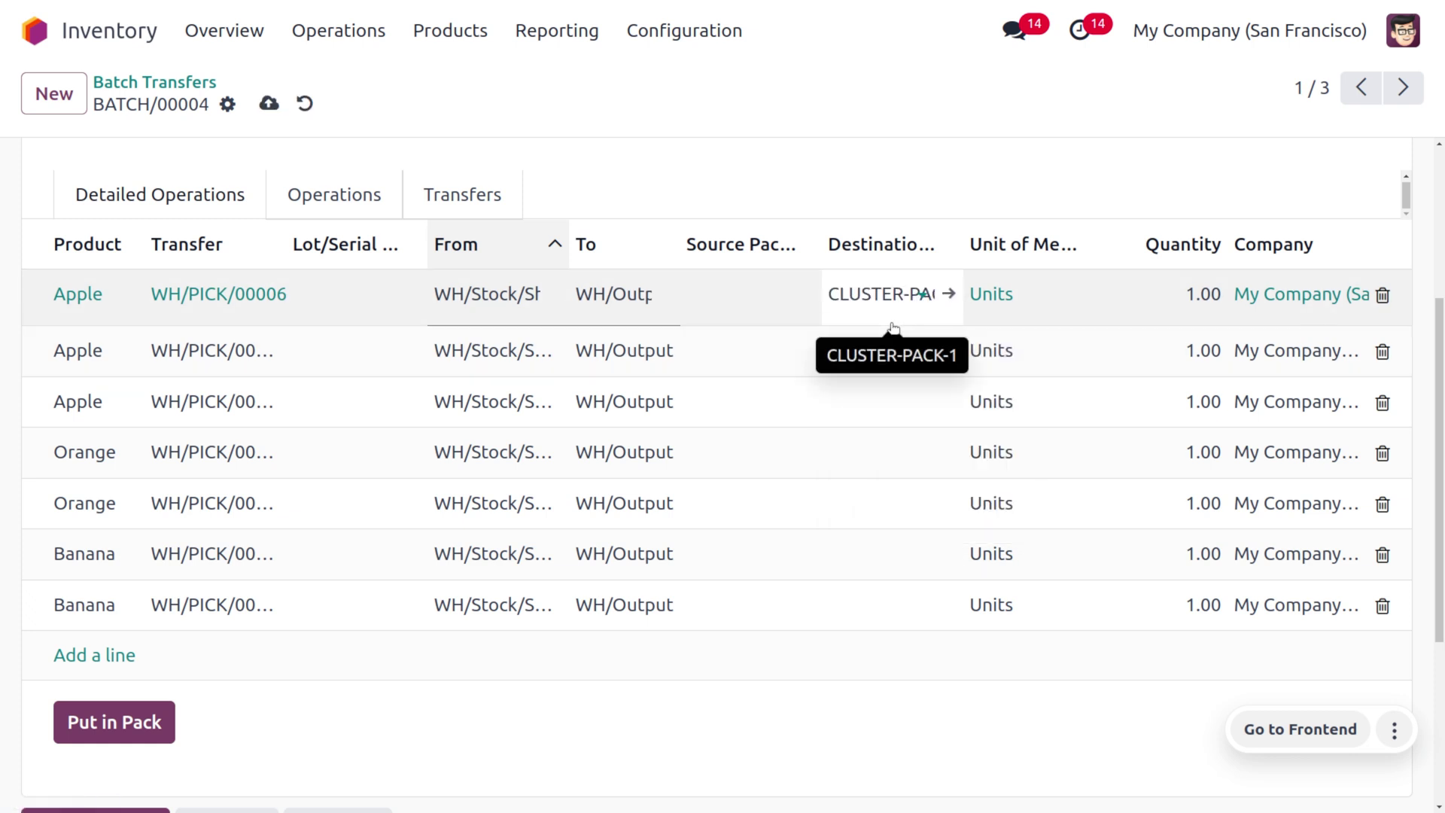
left_click(873, 460)
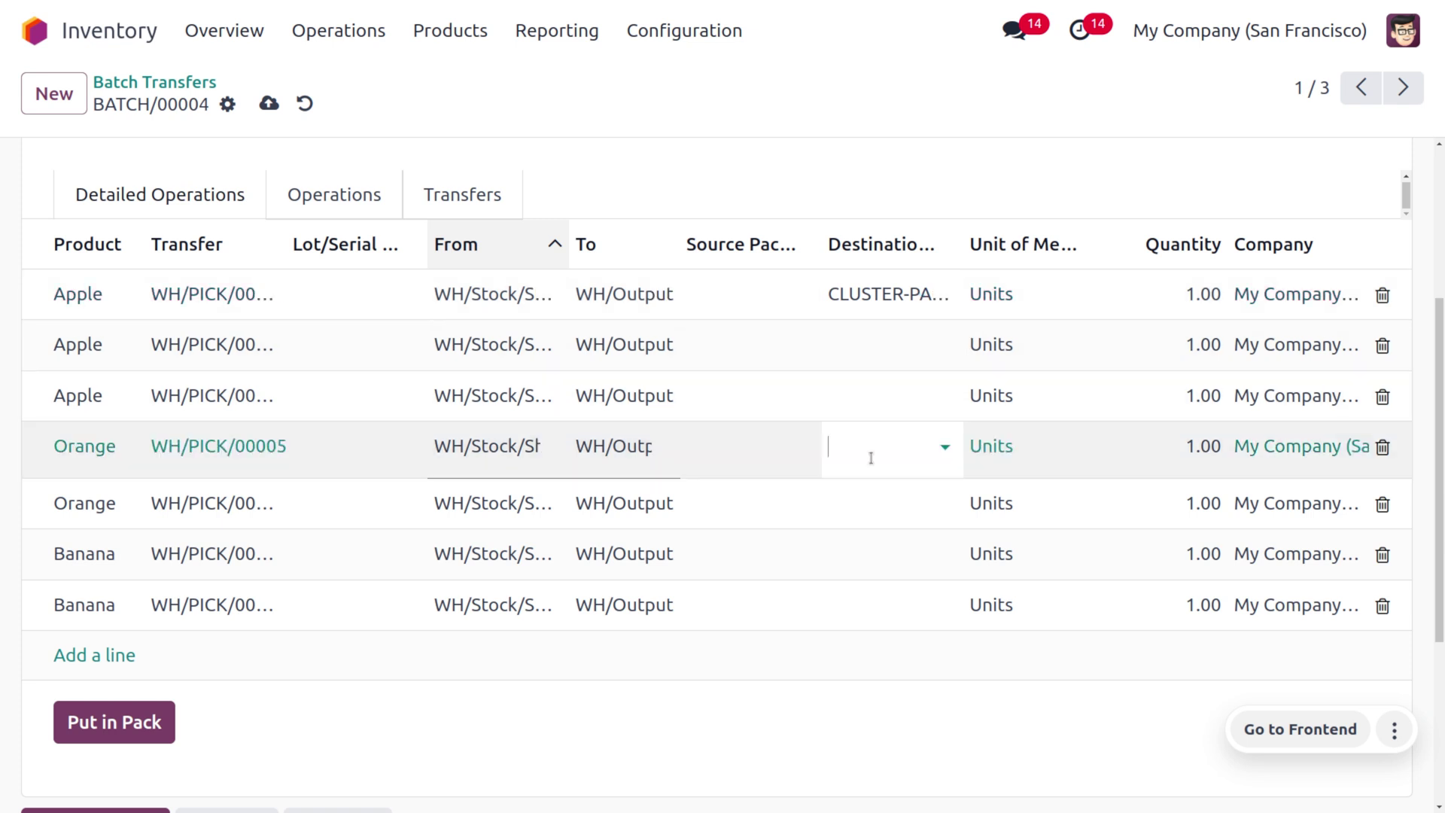
left_click(907, 497)
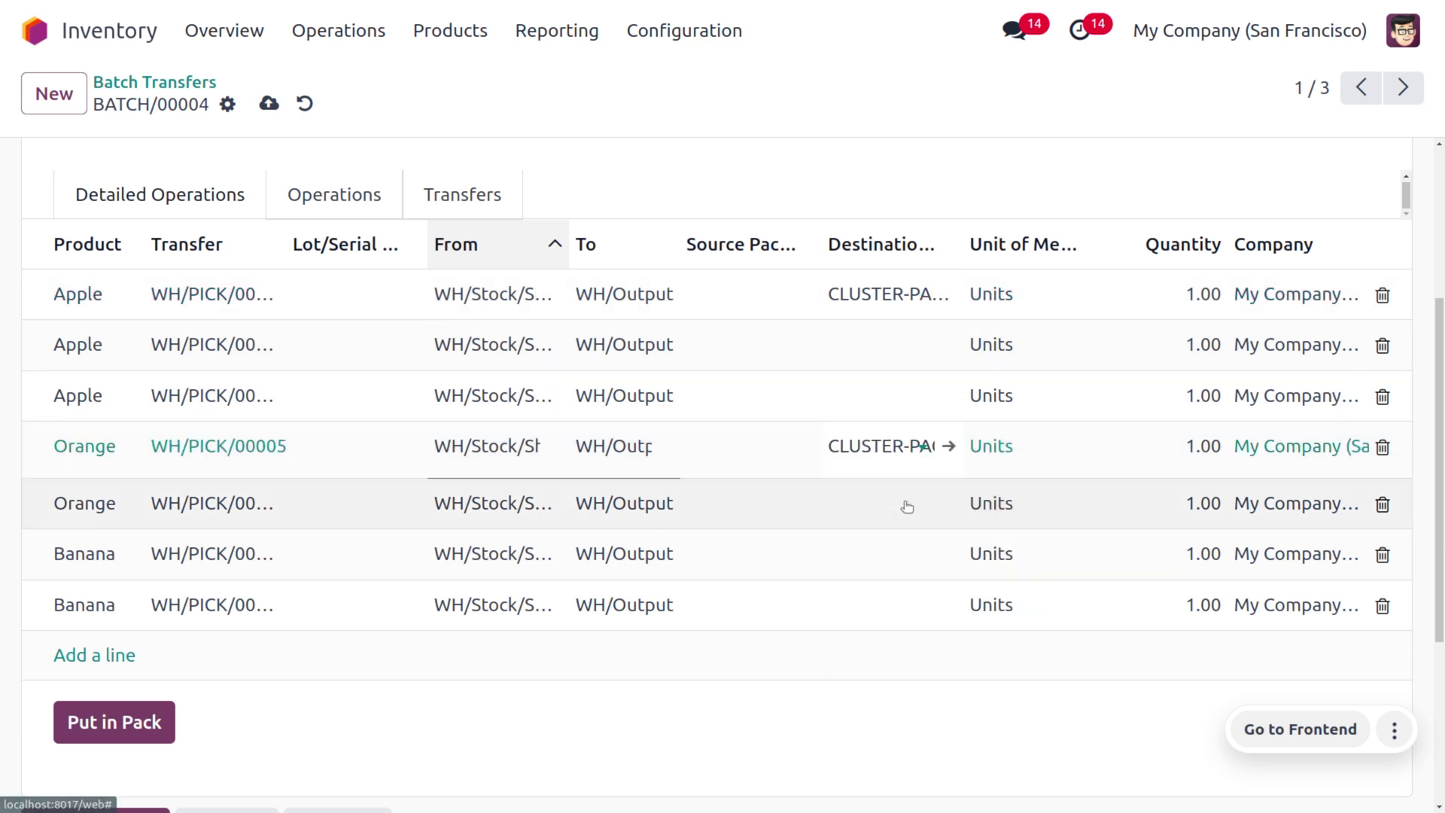
- Set destination package CLUSTER-PACK-2 on the WH/PICK/00005 Apple line and the WH/PICK/00006 Banana line
left_click(858, 356)
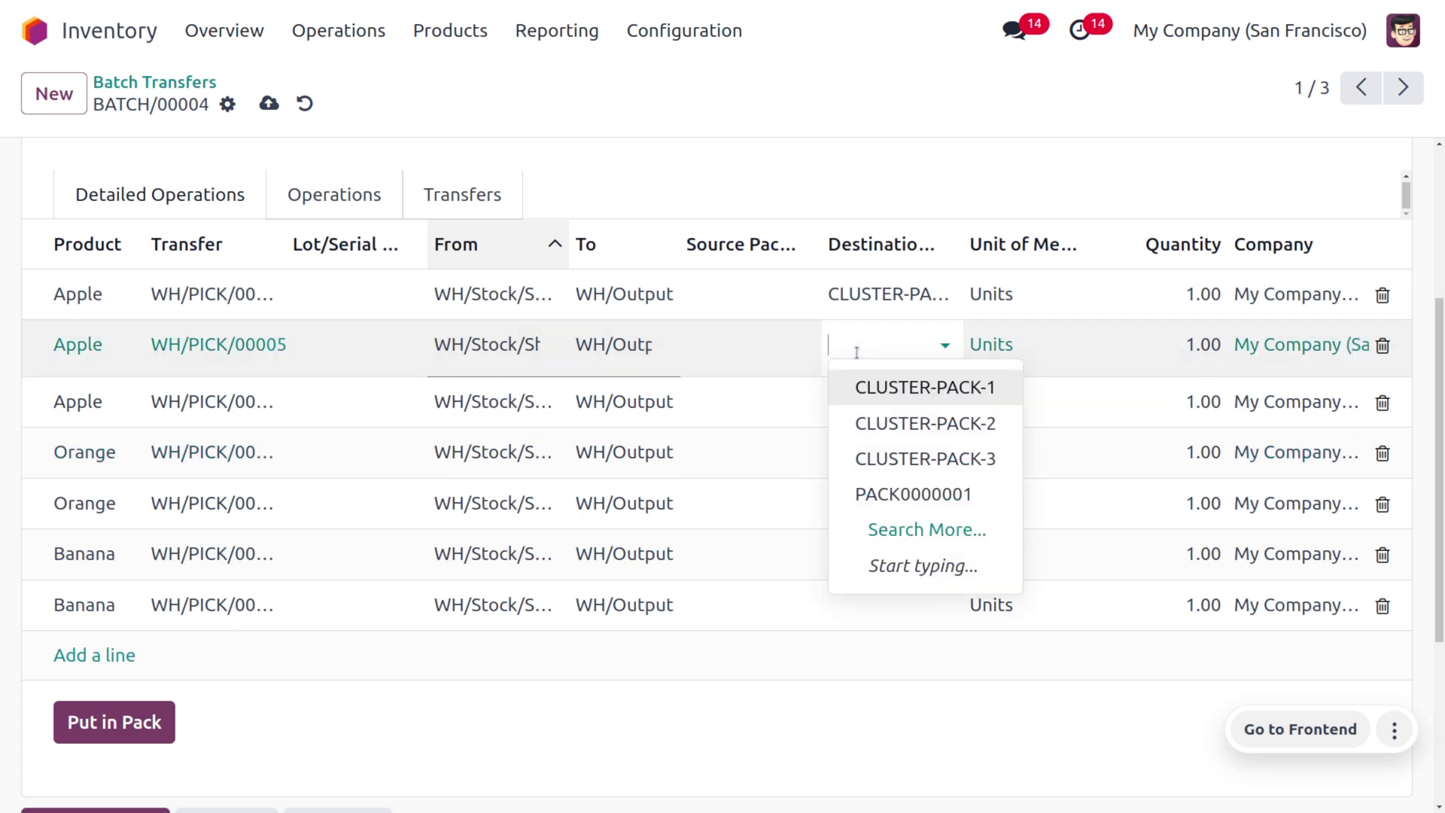
left_click(910, 431)
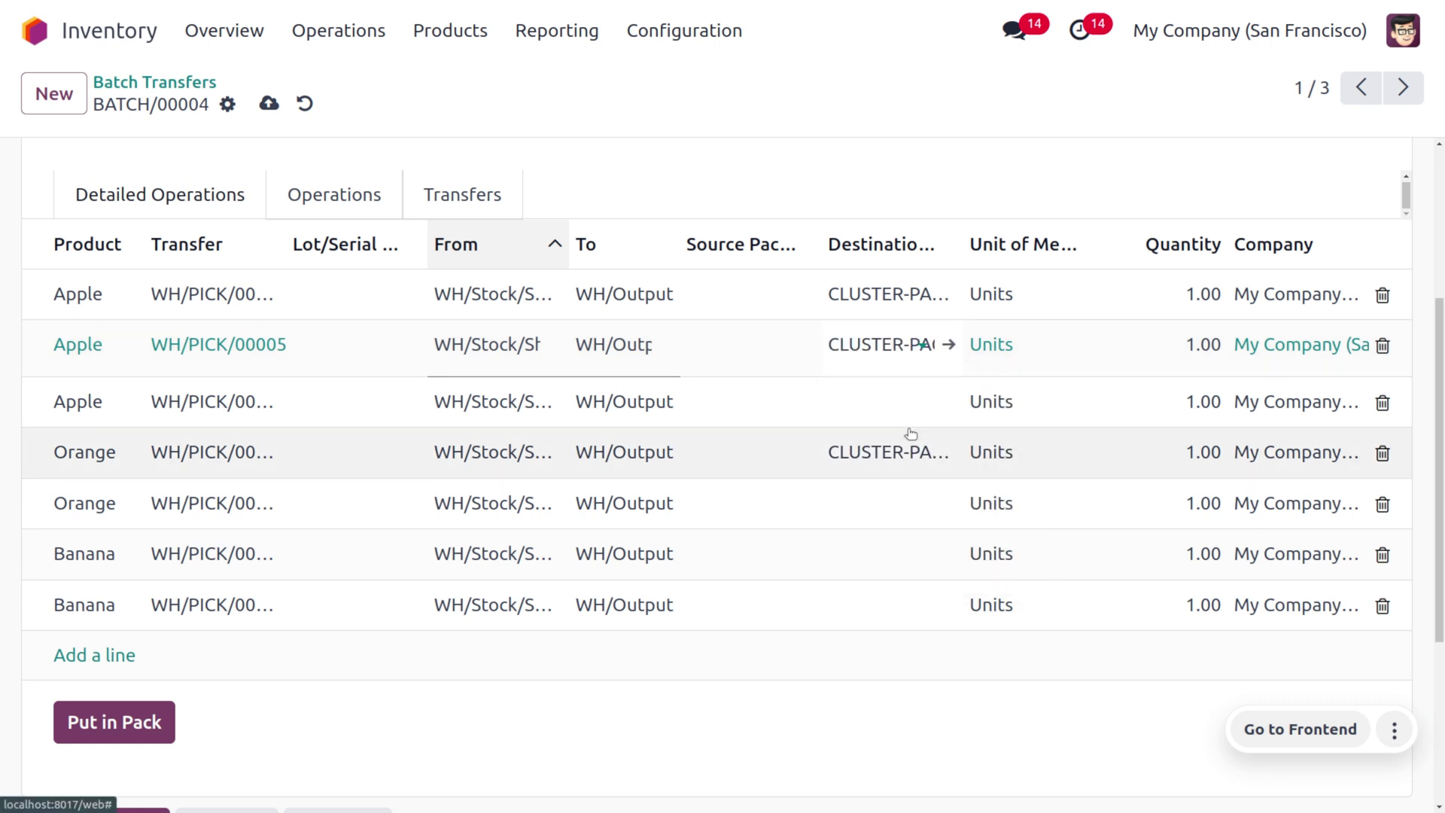
left_click(885, 557)
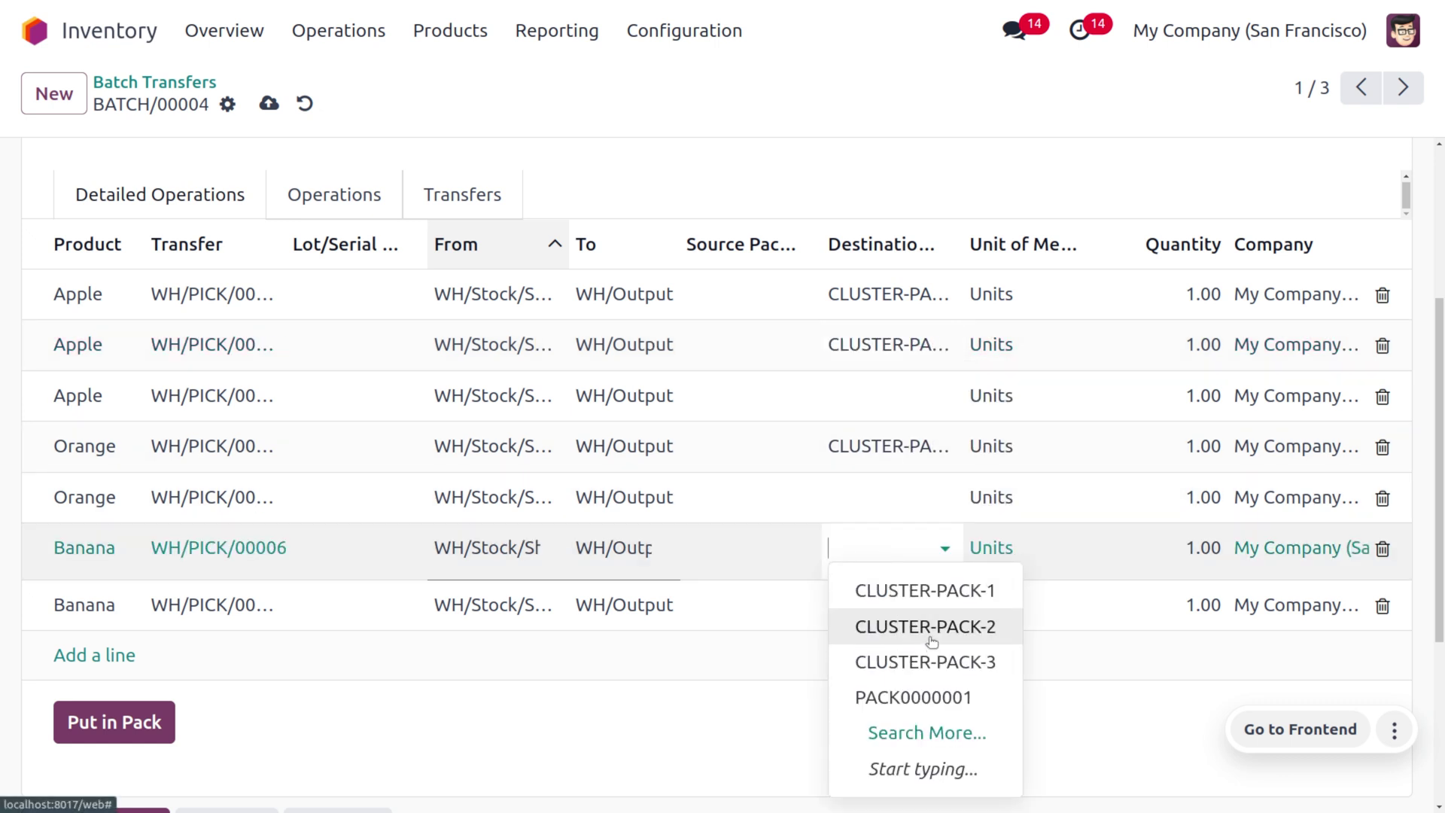
left_click(930, 638)
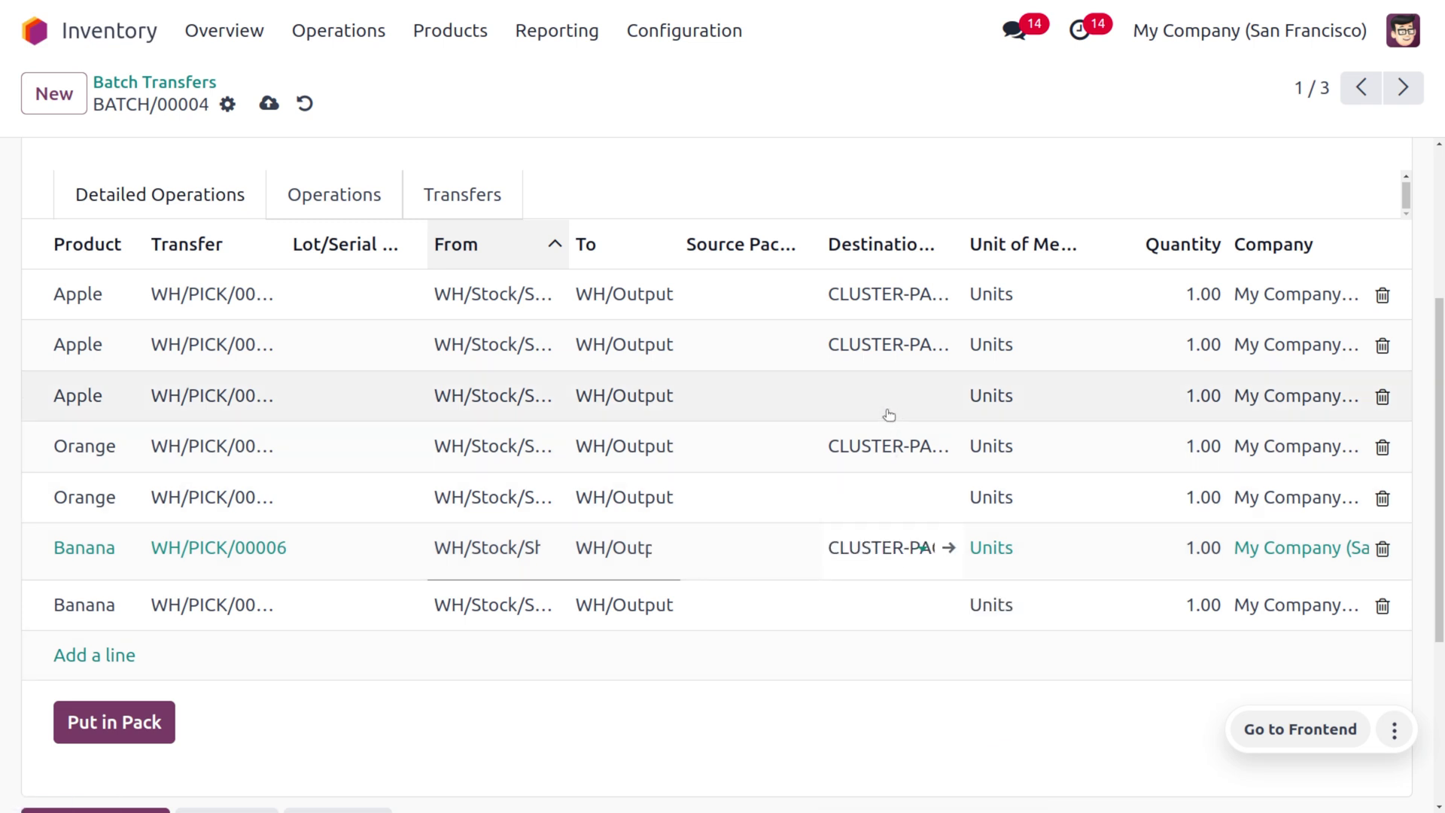
- Set destination package CLUSTER-PACK-3 on the Apple, Orange and Banana lines of WH/PICK/00007
left_click(887, 410)
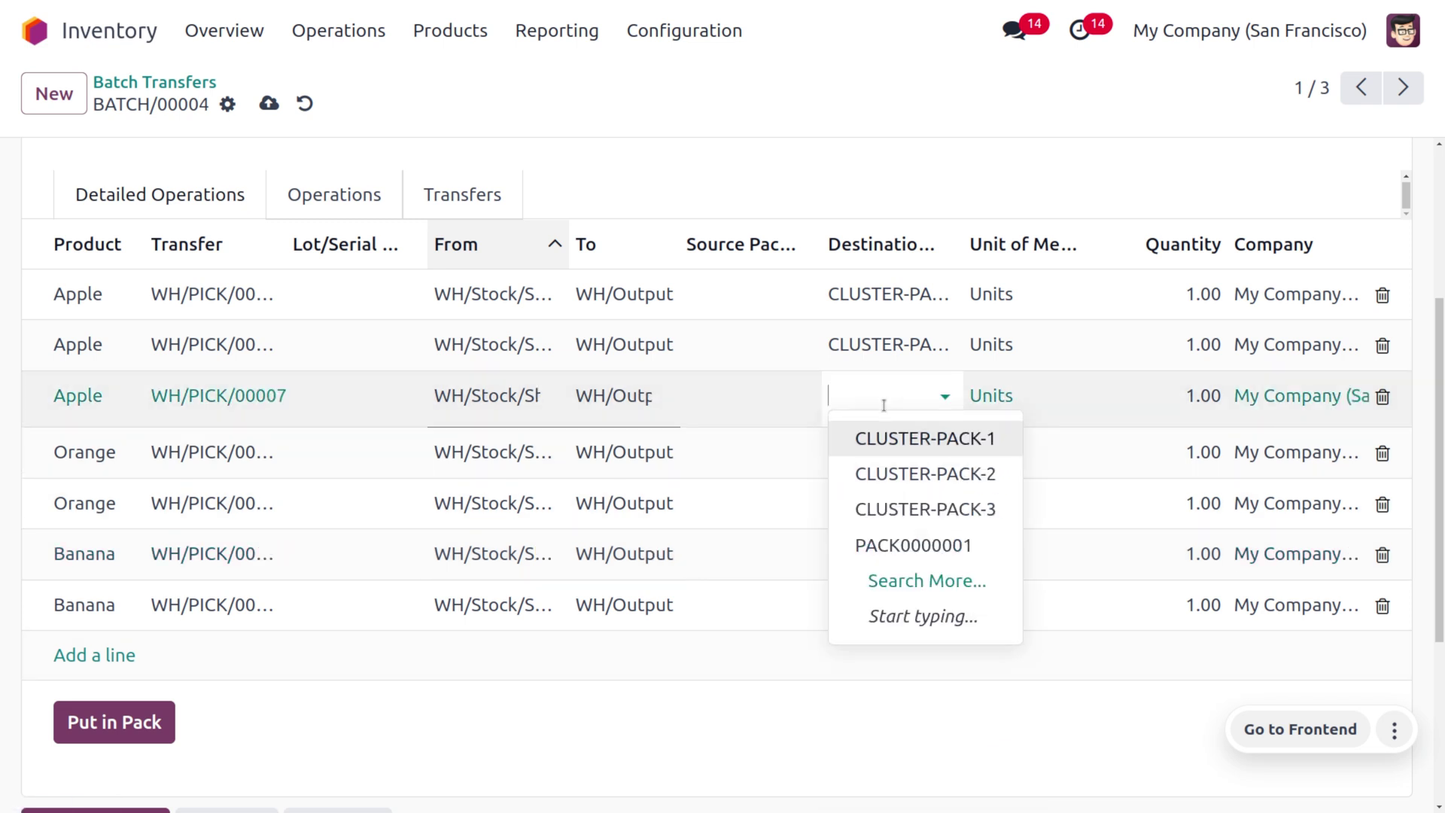
left_click(926, 510)
left_click(881, 503)
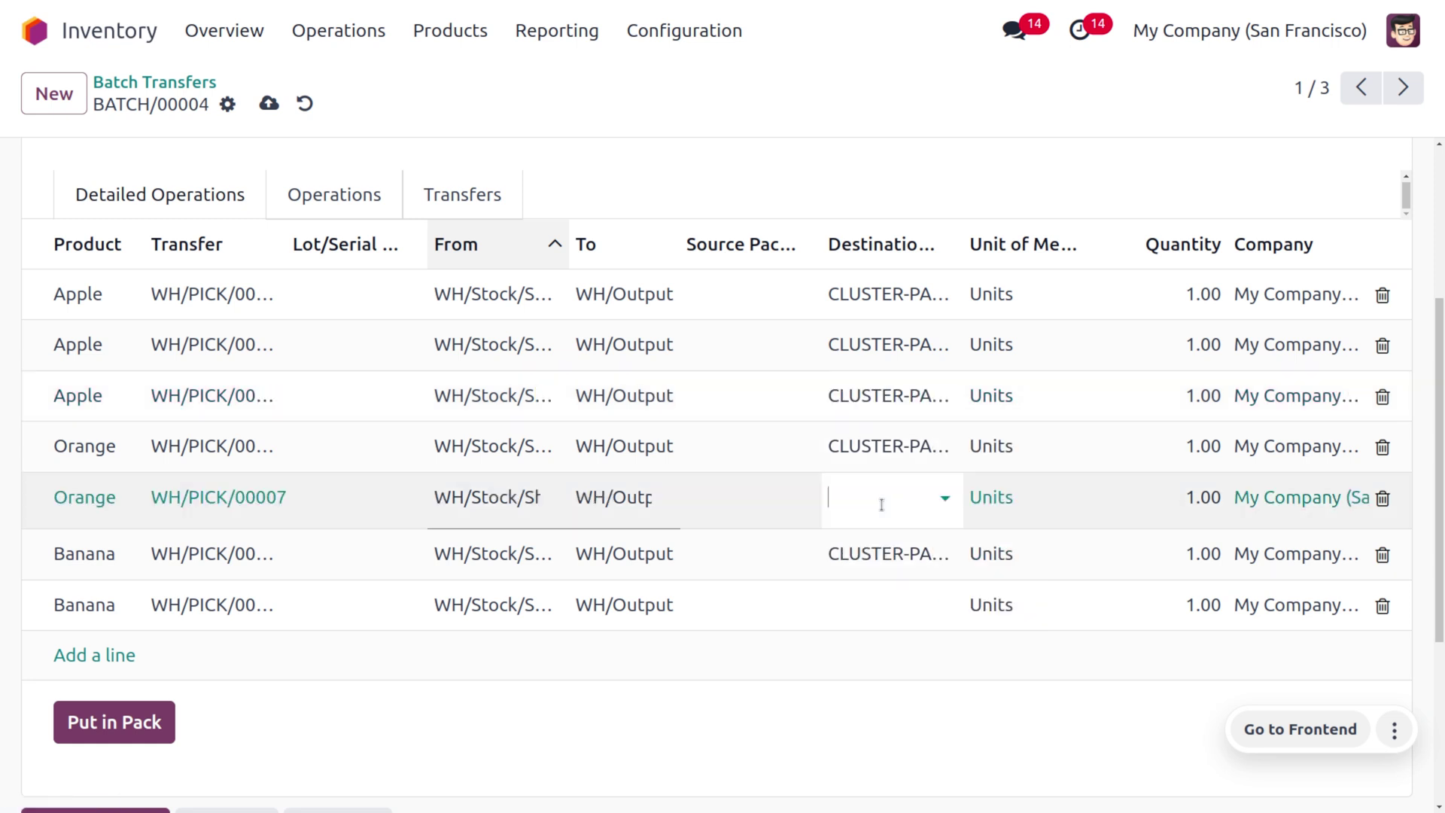
left_click(876, 499)
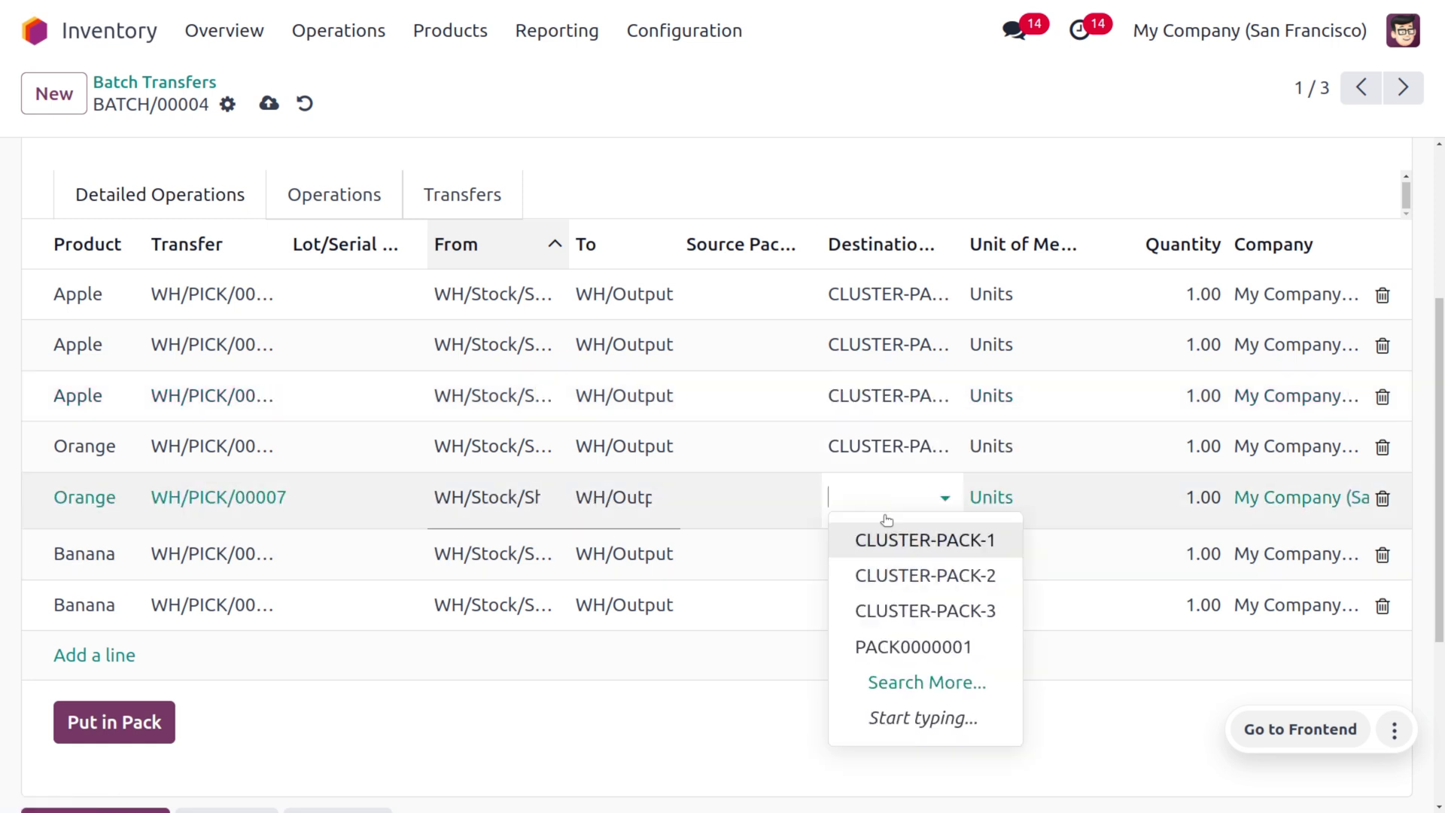
left_click(926, 612)
left_click(872, 610)
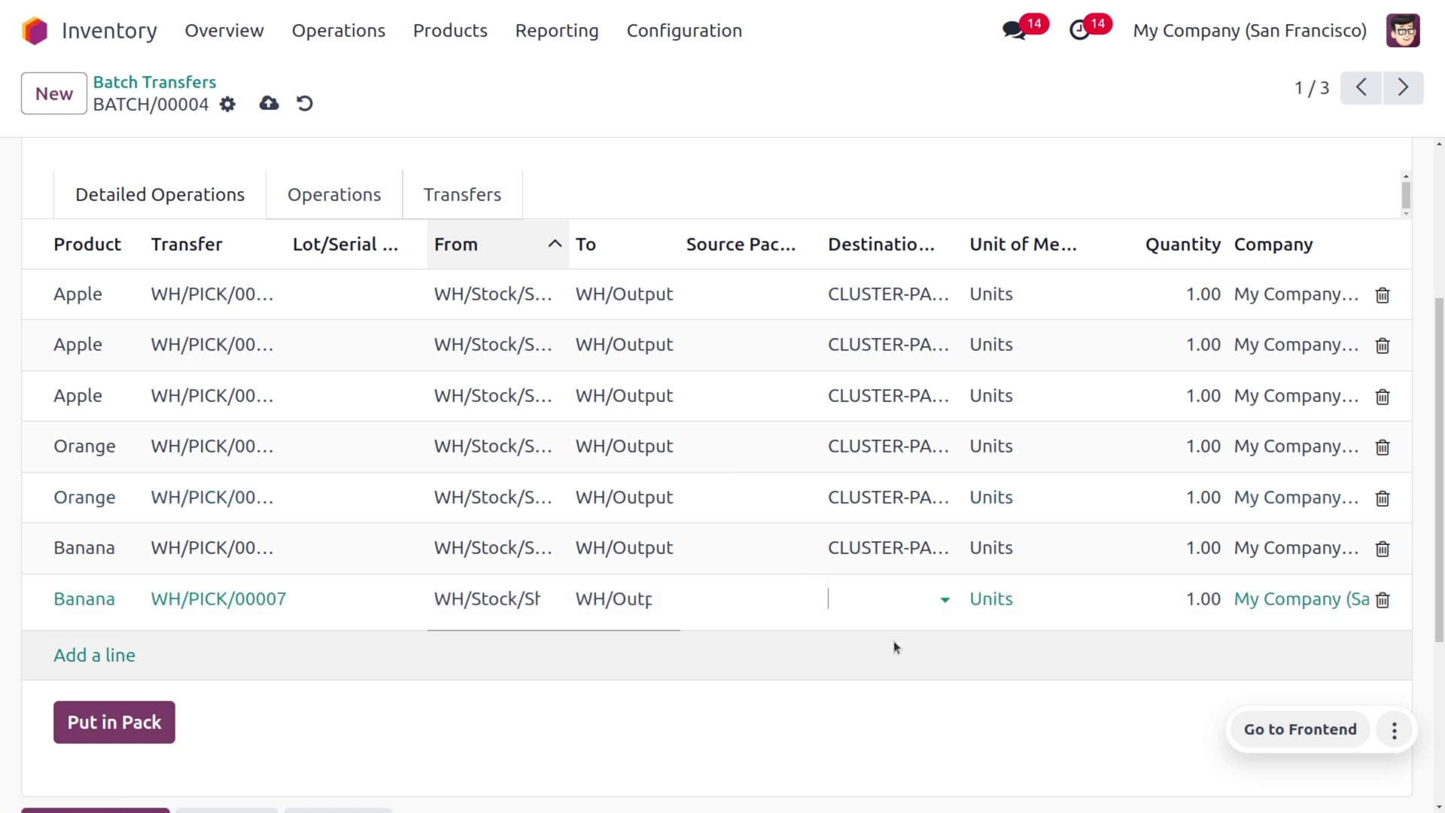
left_click(877, 598)
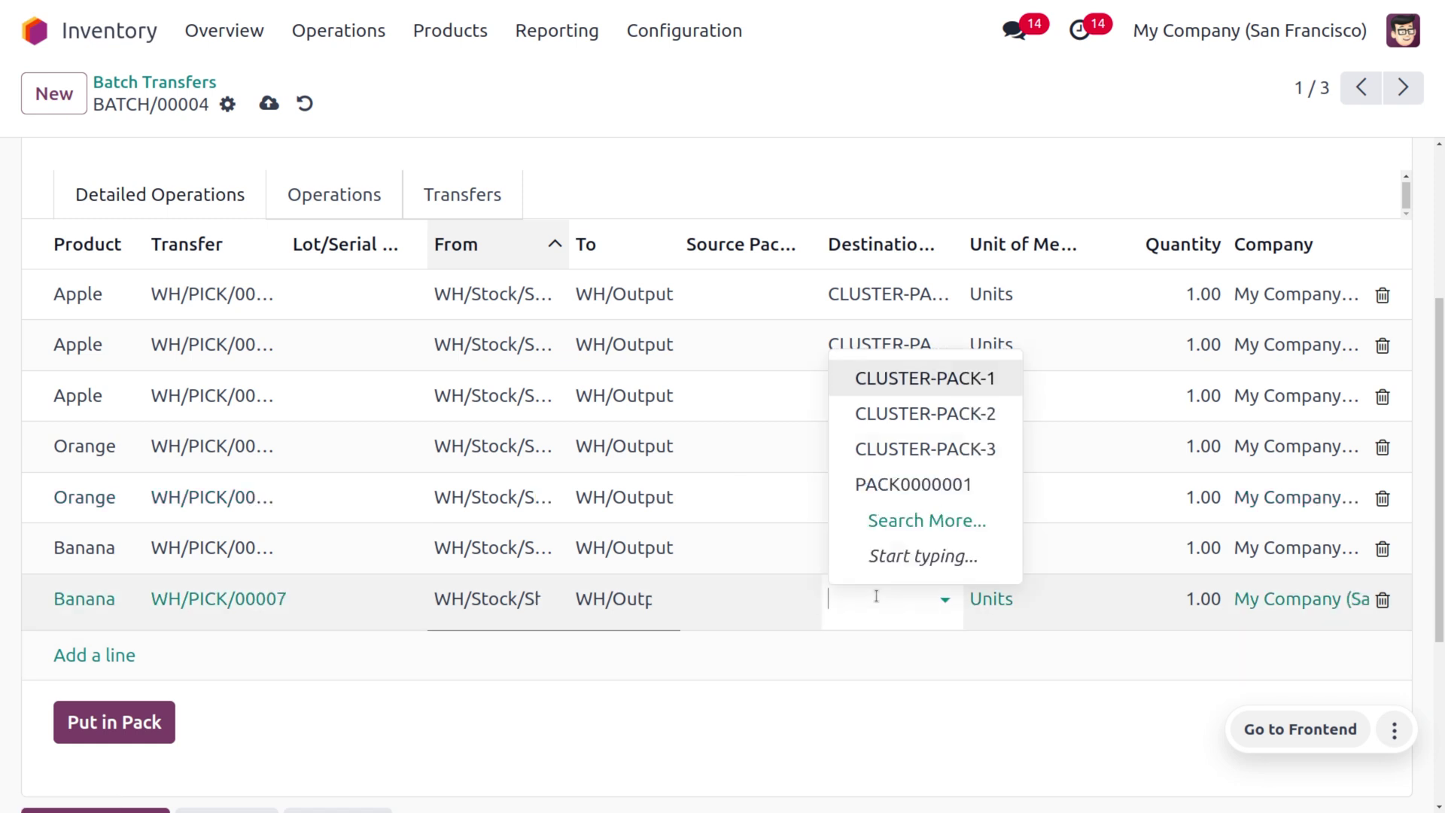
left_click(885, 451)
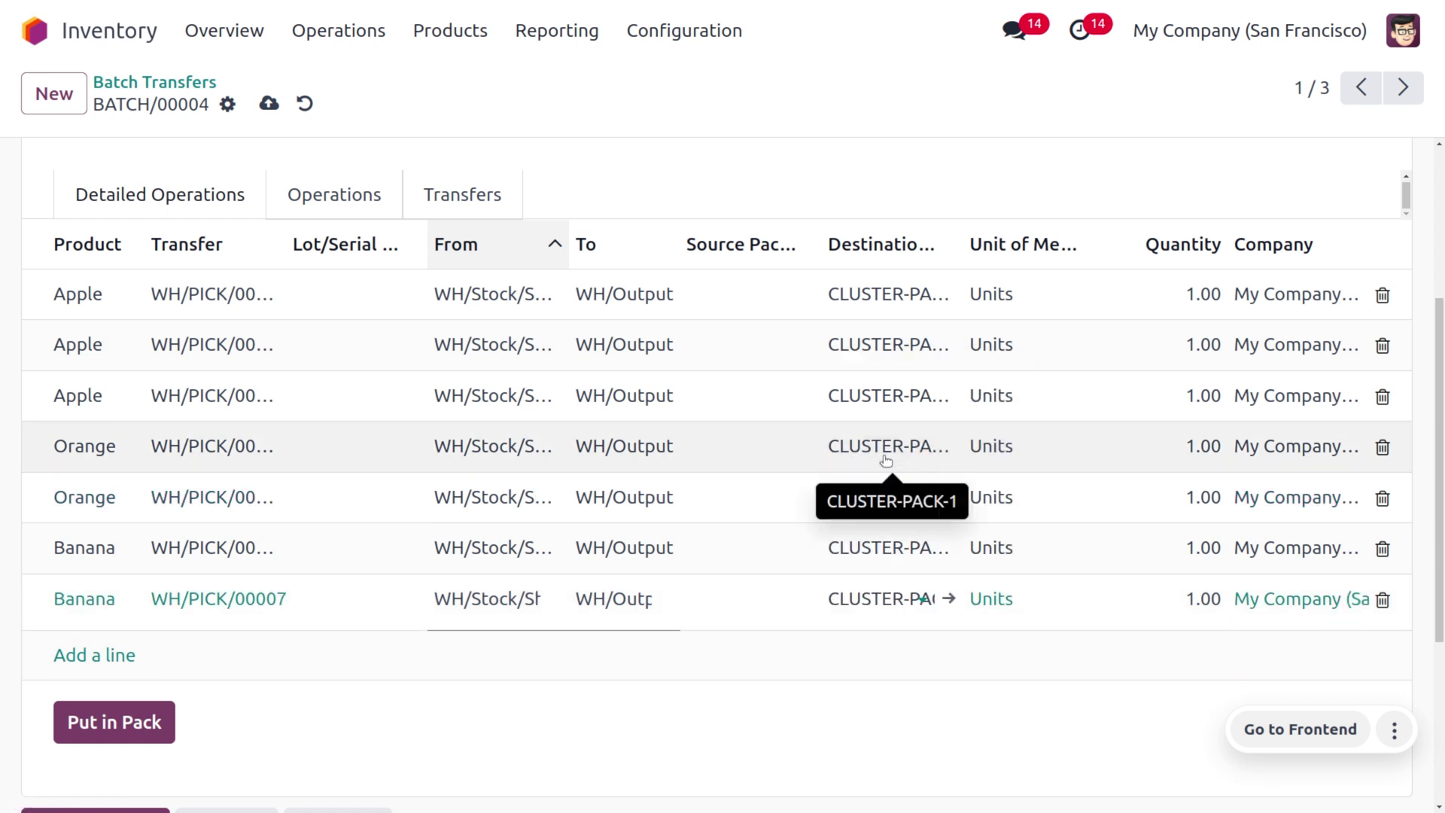
- Save the destination package assignments and validate the batch transfer
left_click(268, 104)
scroll(512, 267, "up", 4)
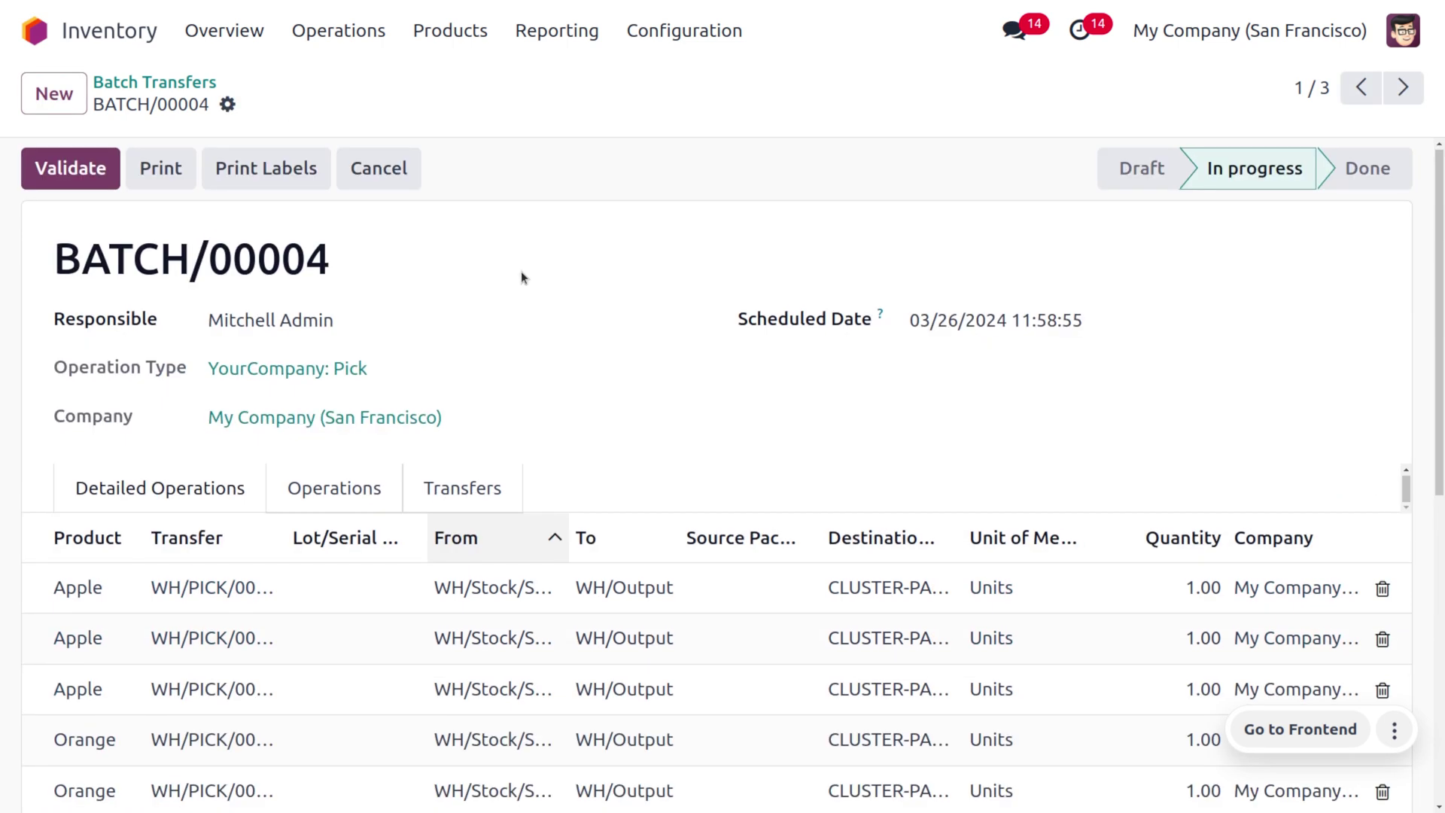
left_click(88, 168)
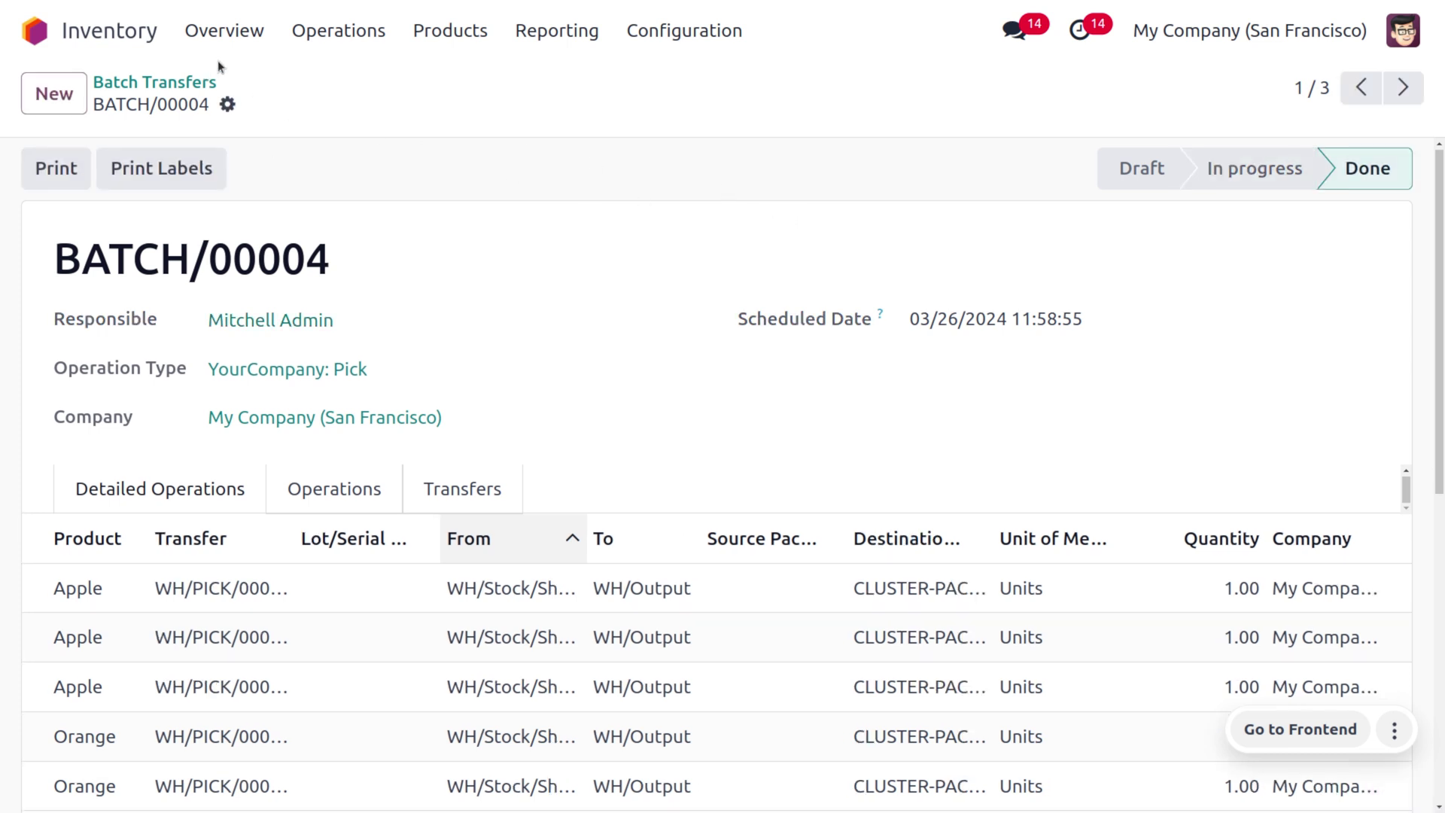
- Switch to the Sales app and validate delivery WH/OUT/00049 of the newest sales order, which contains Apple, Banana and Orange
left_click(39, 29)
type("sa")
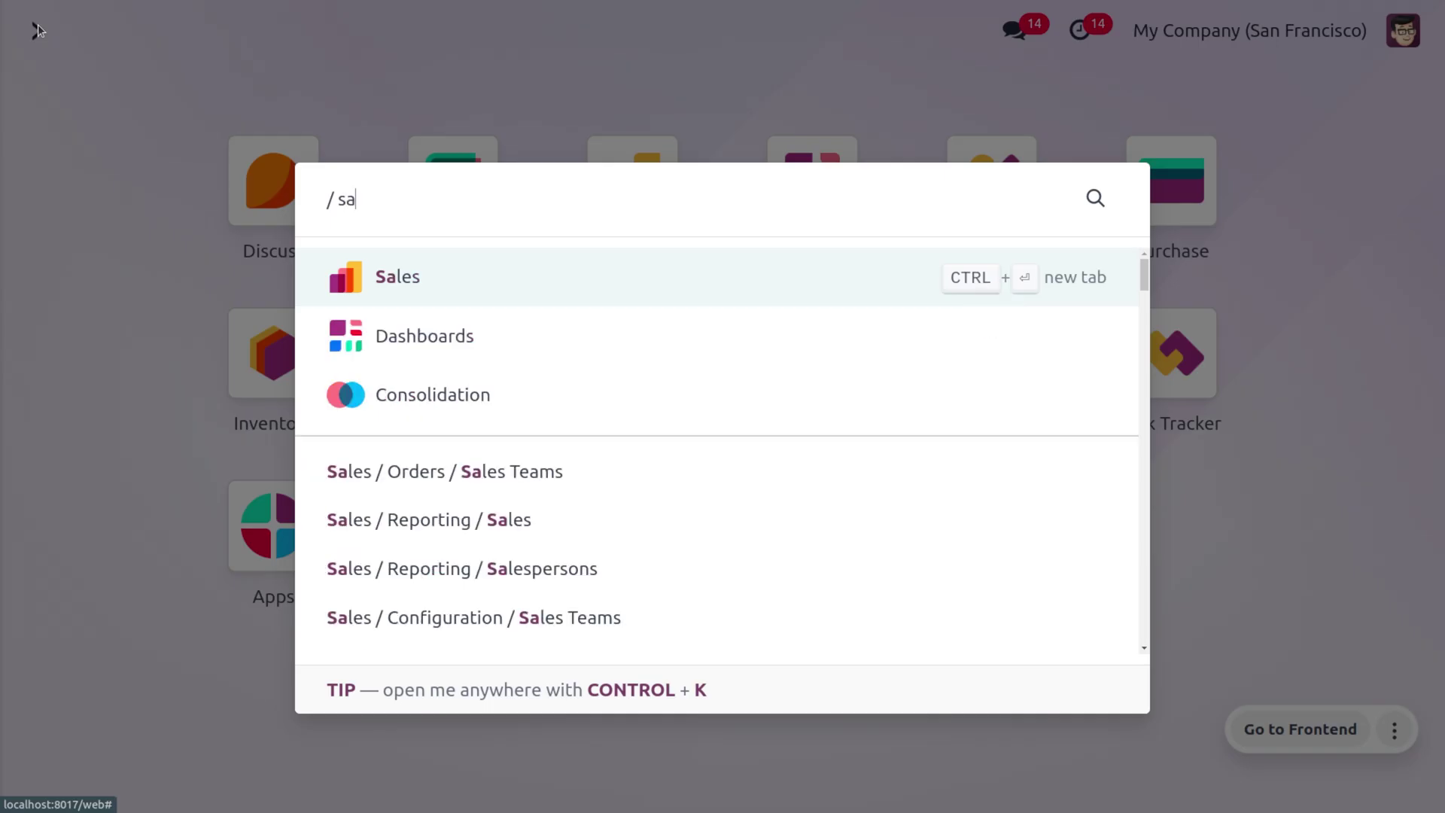
key("Return")
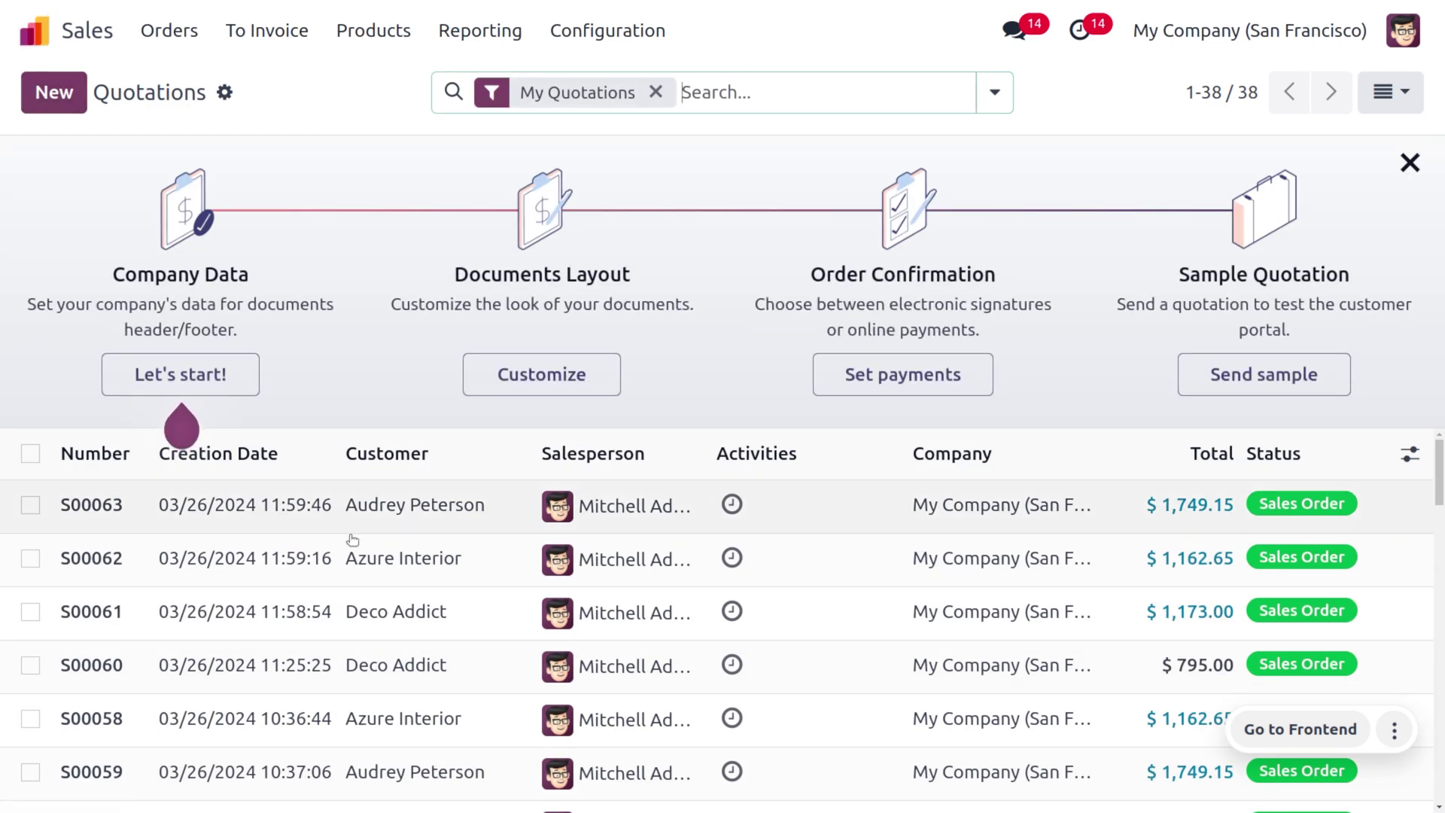
left_click(433, 527)
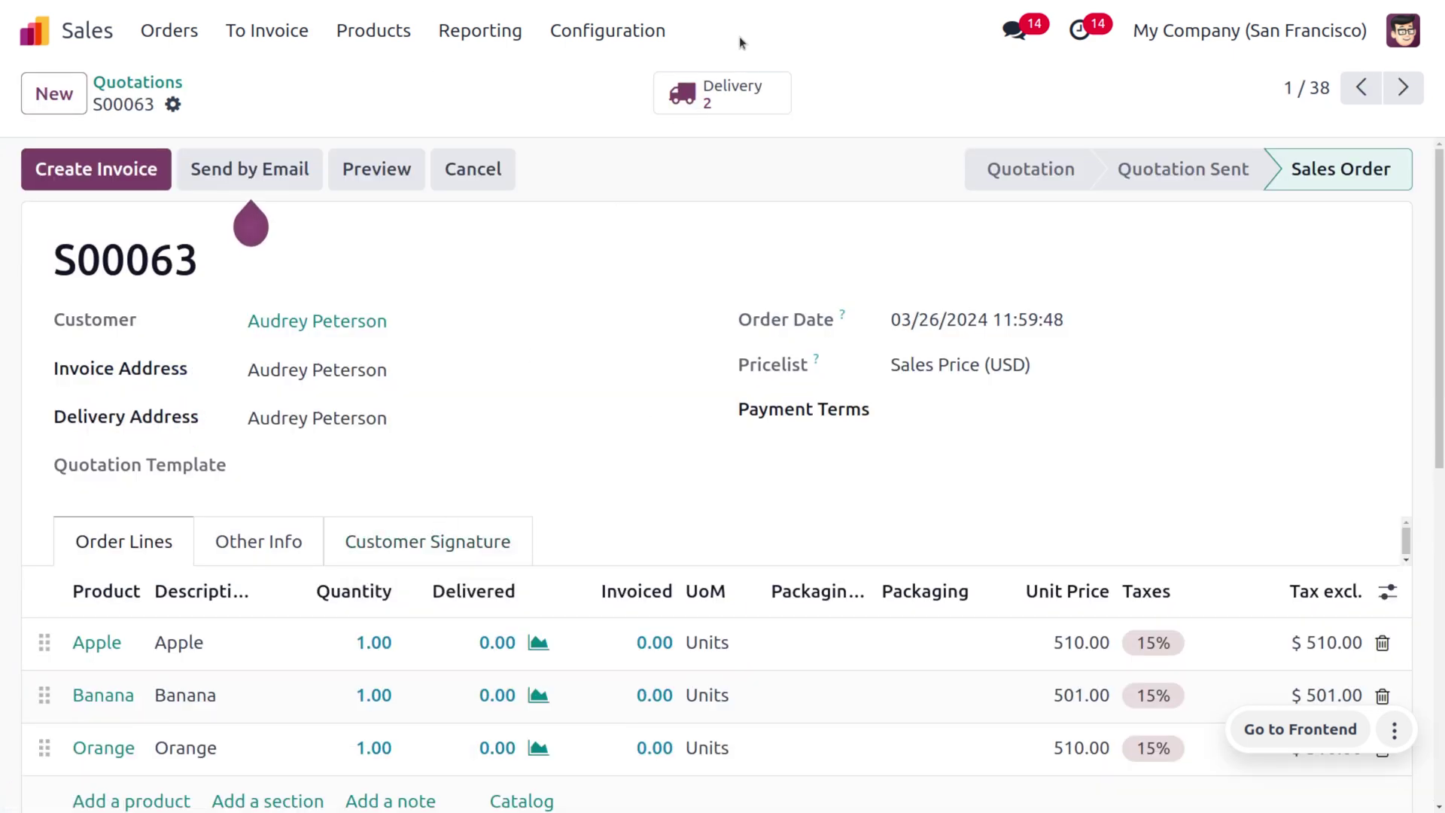
left_click(741, 90)
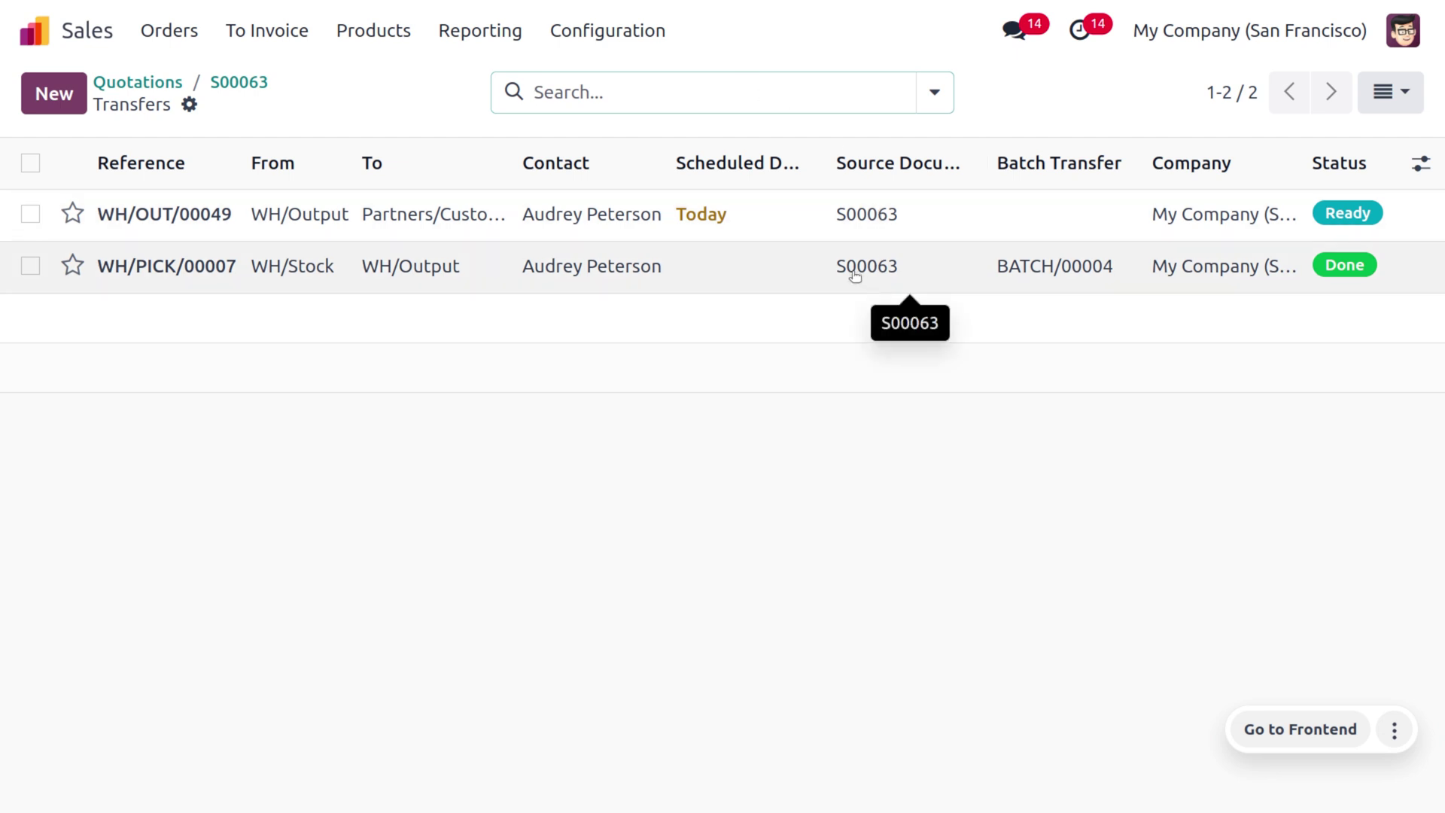
left_click(624, 223)
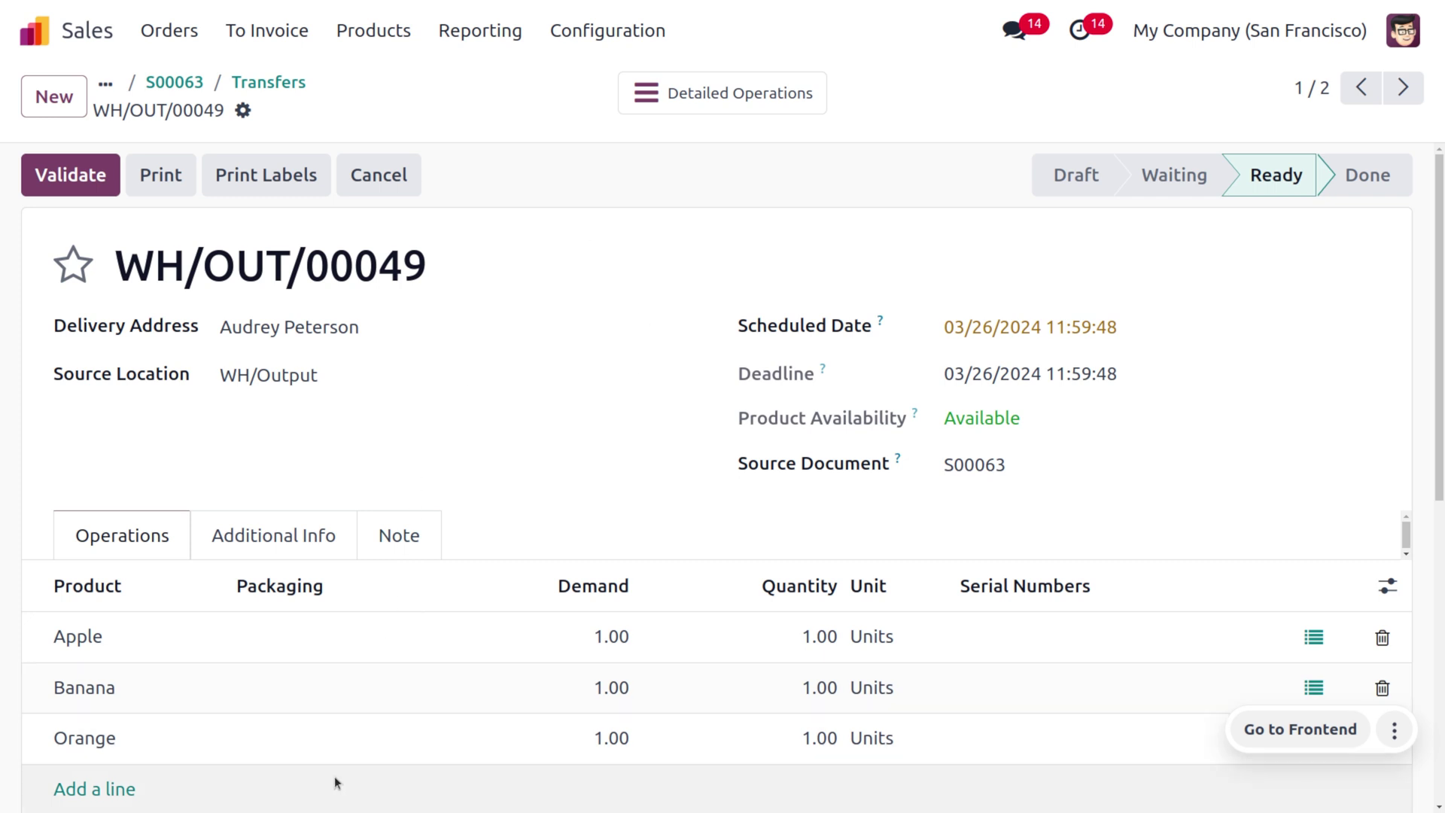
left_click(74, 178)
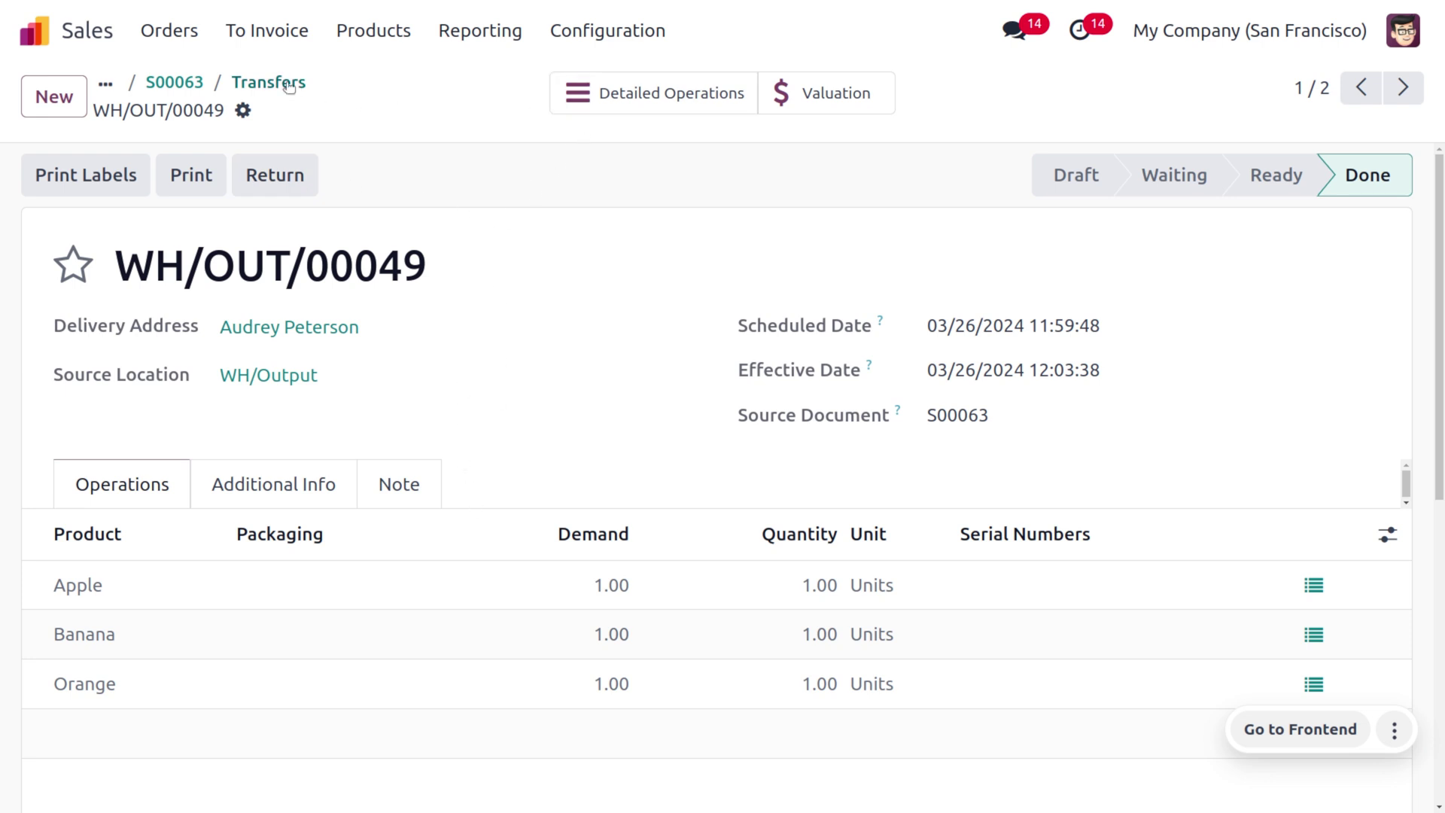
- Return to the quotations list and validate delivery WH/OUT/00048 of the latest Azure Interior sales order
left_click(265, 83)
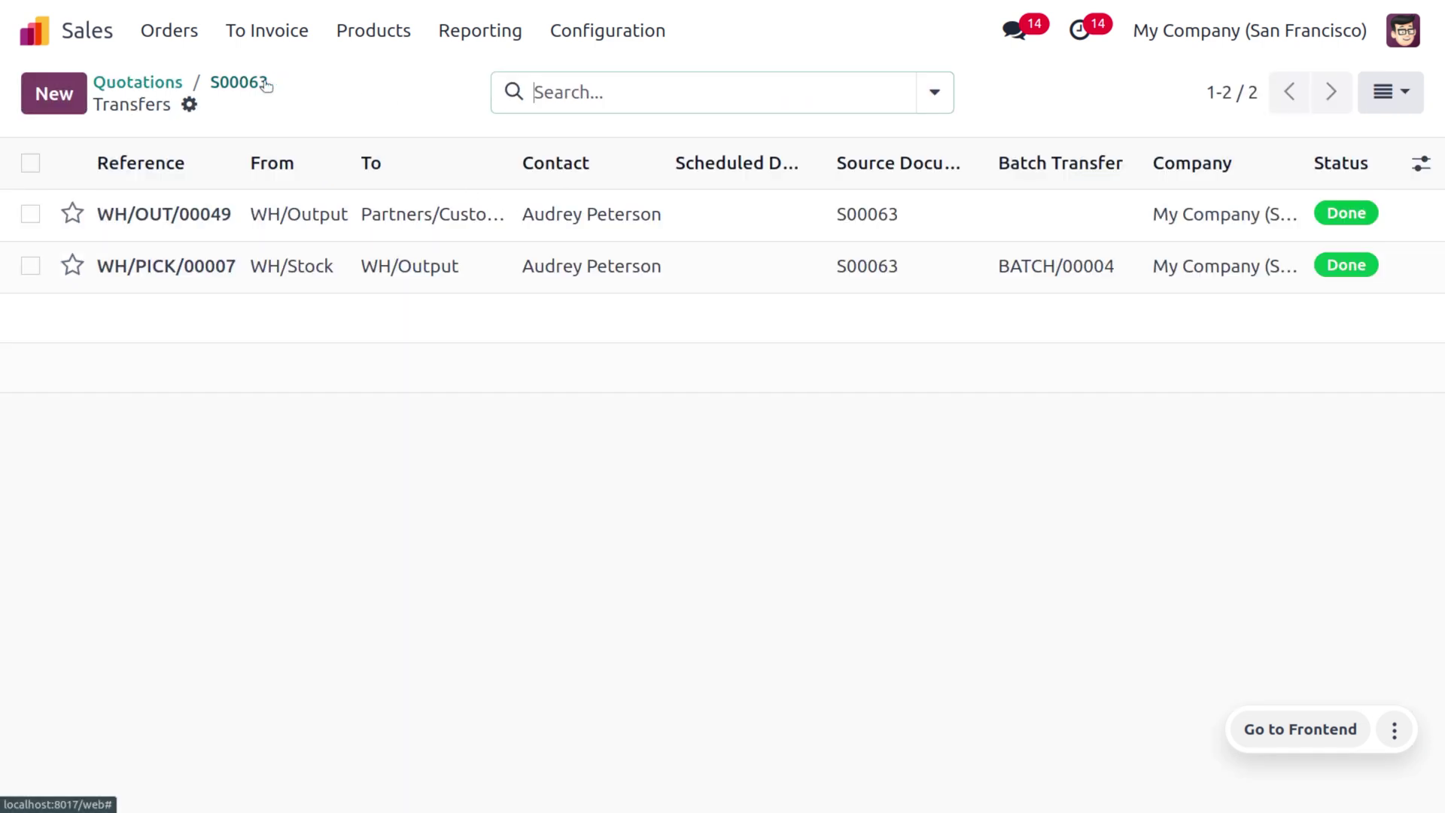
left_click(225, 84)
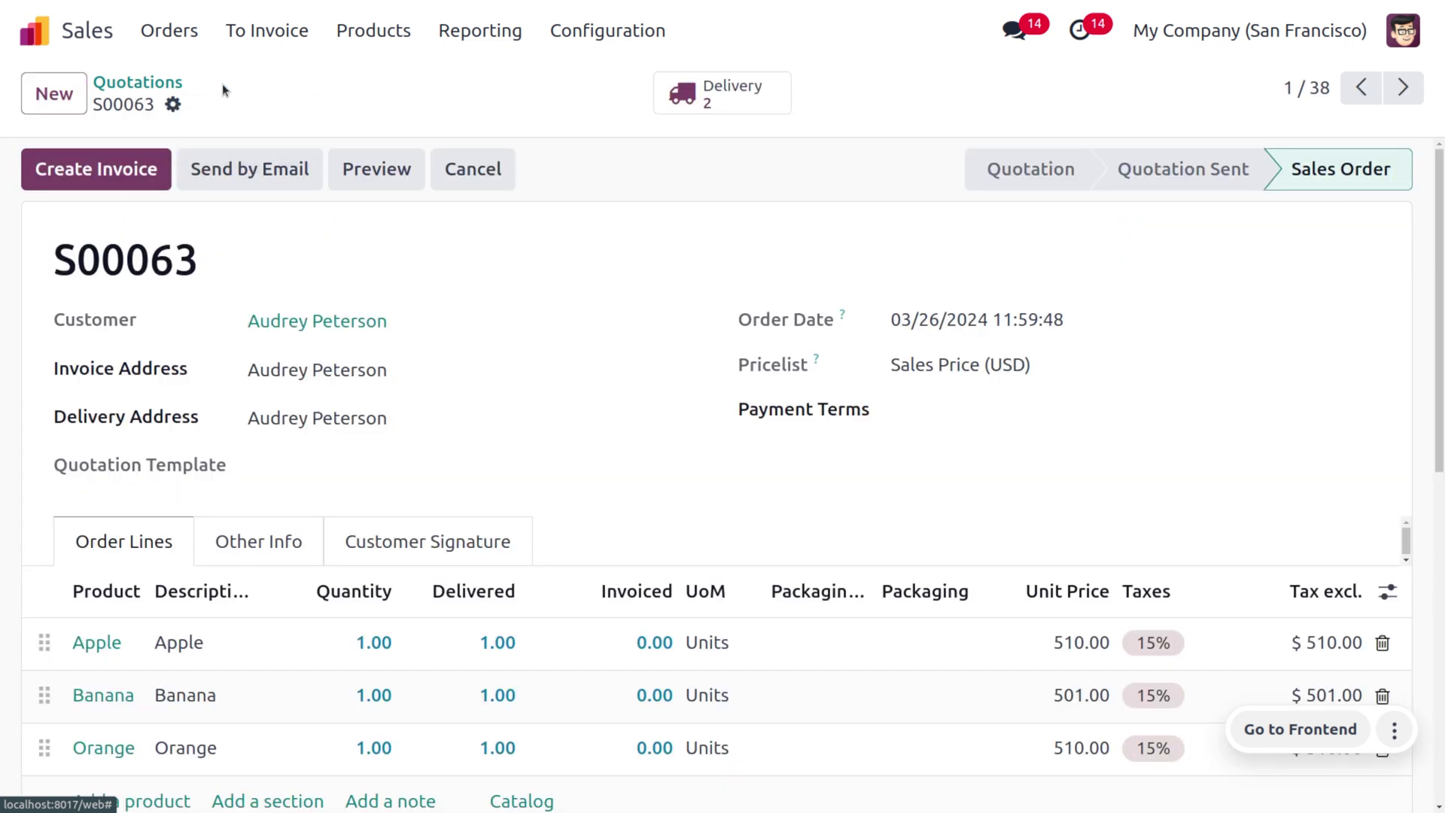
left_click(131, 84)
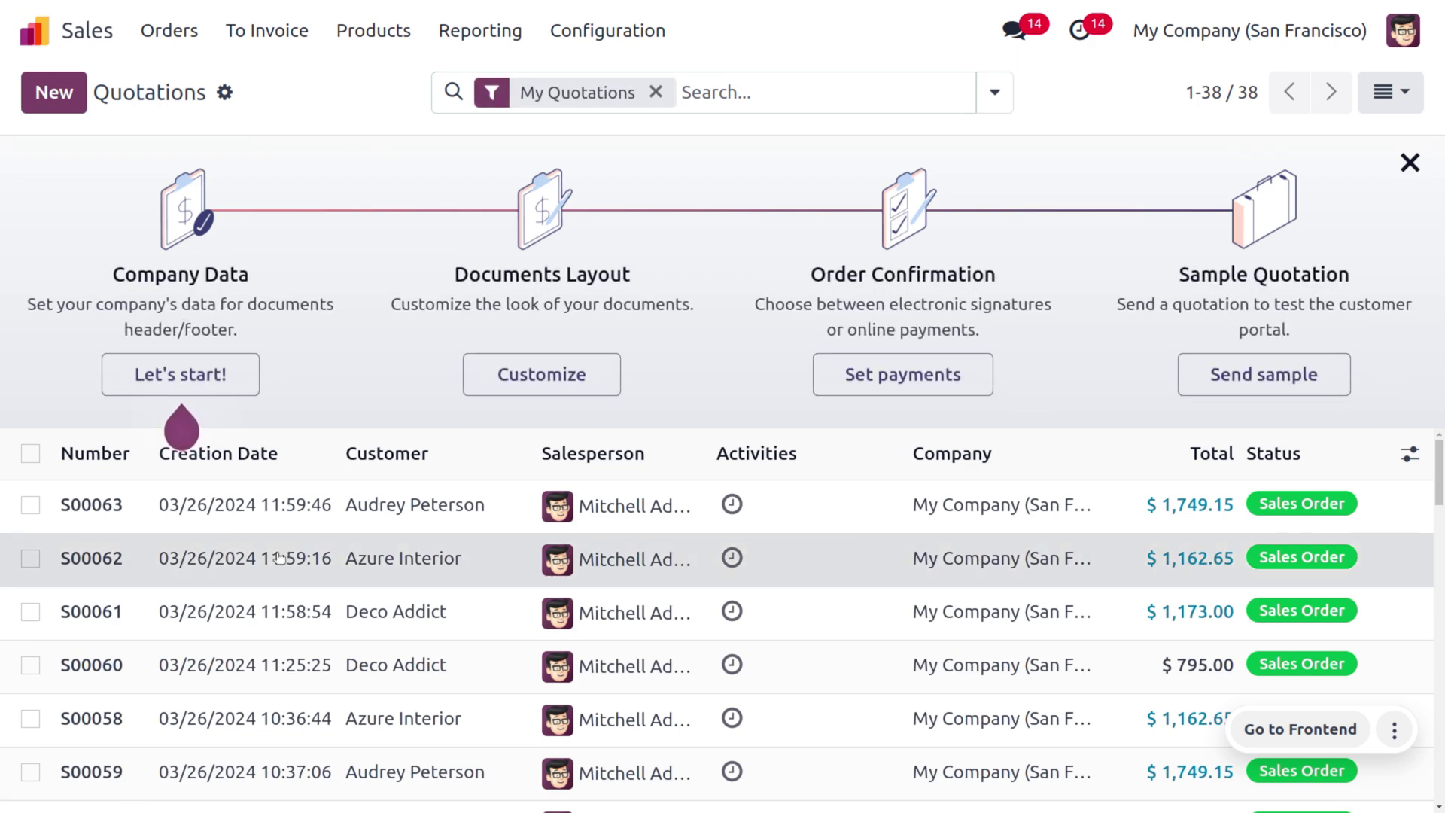
left_click(278, 558)
left_click(738, 96)
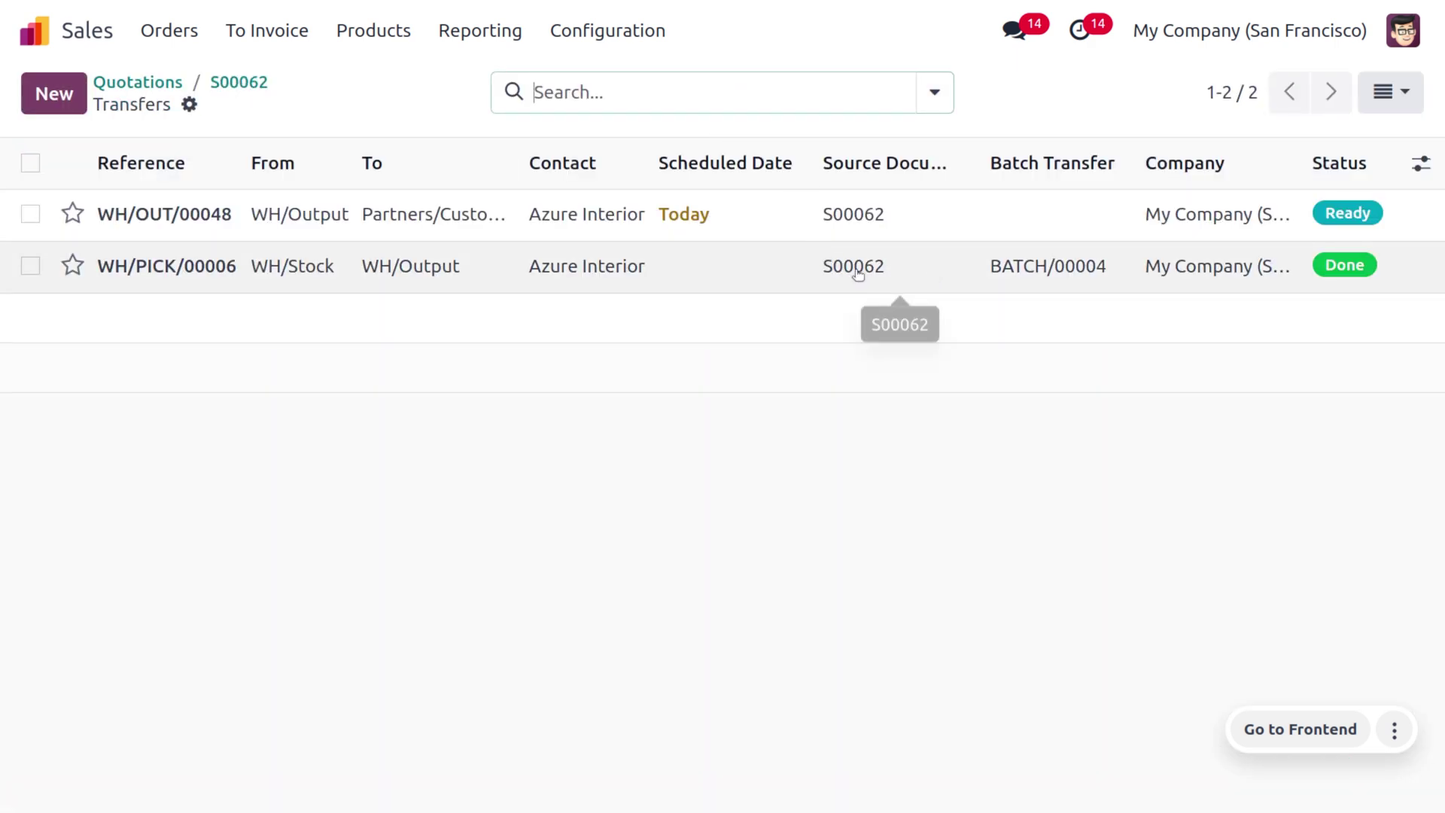
left_click(654, 231)
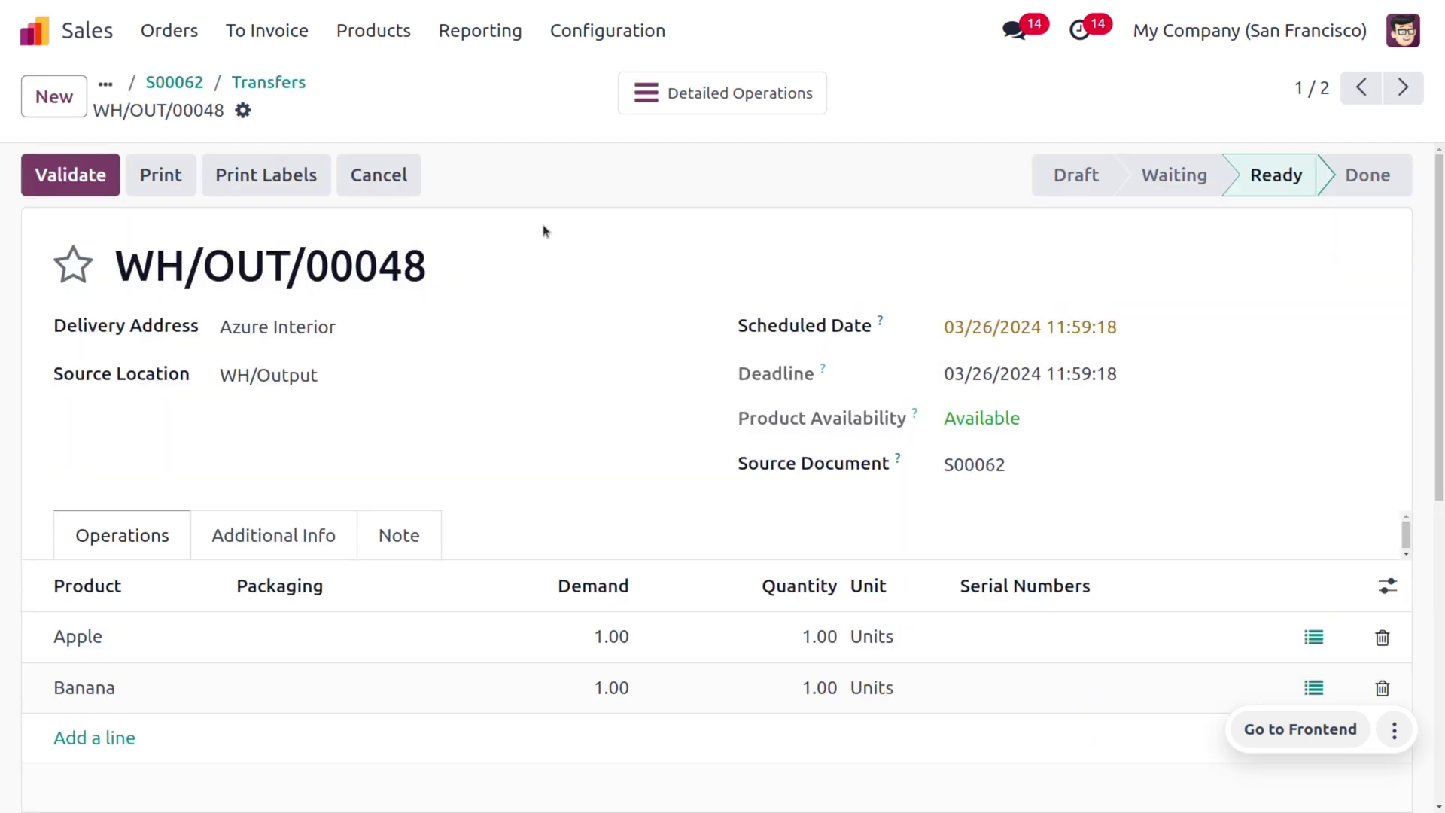
left_click(107, 185)
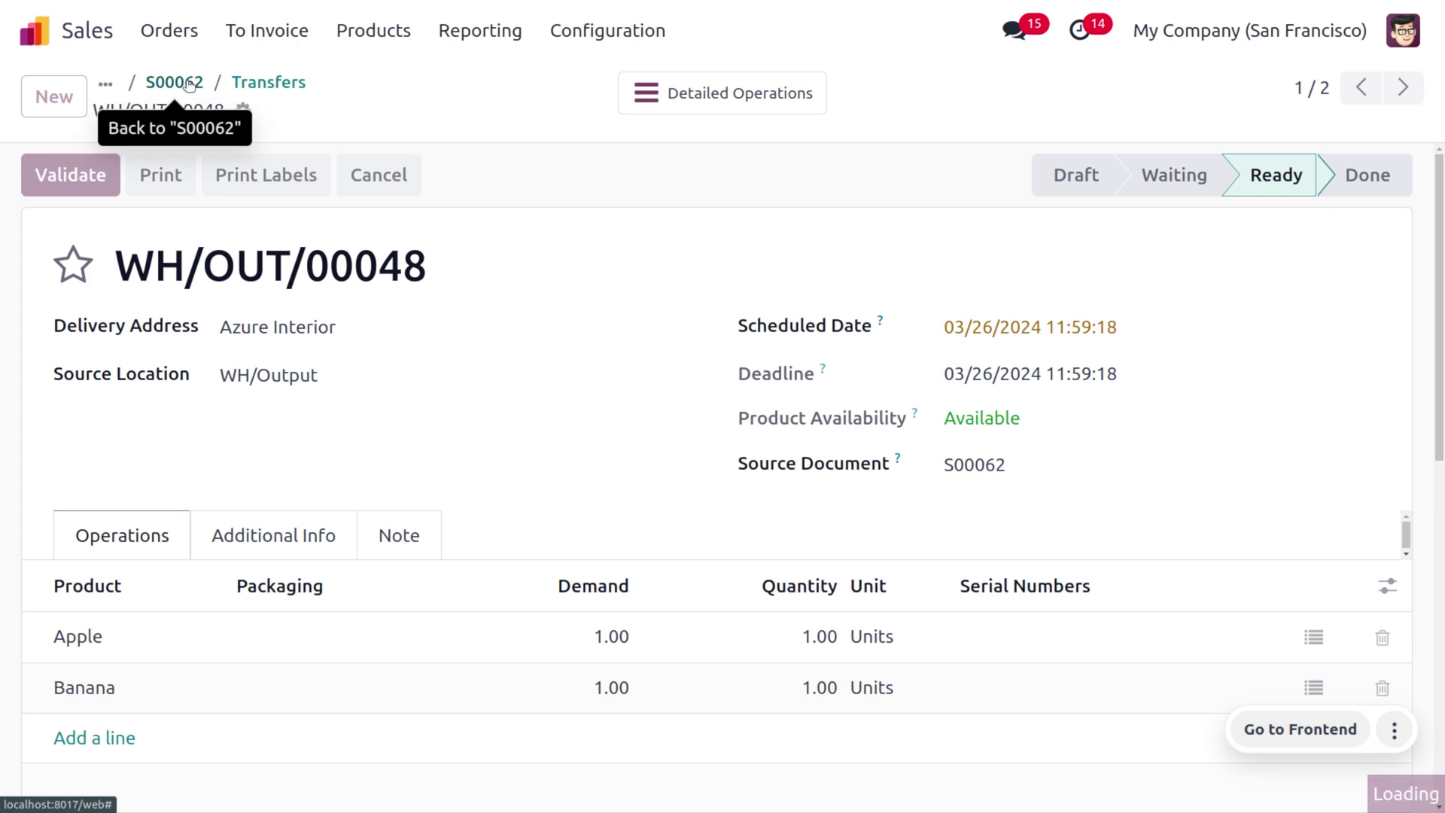
- Go back to the quotations and validate delivery WH/OUT/00047 of the latest Deco Addict sales order
left_click(105, 85)
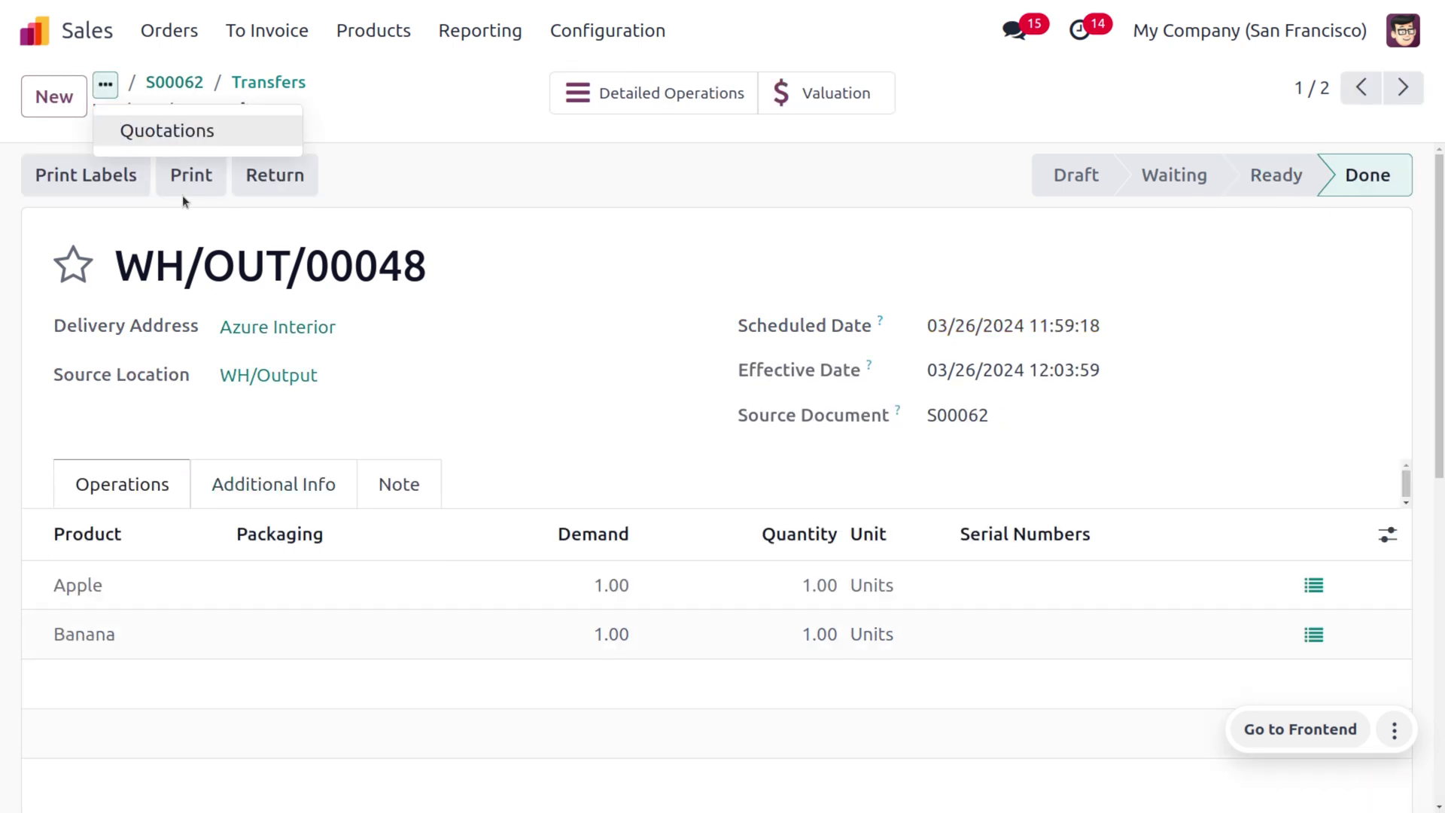
left_click(128, 130)
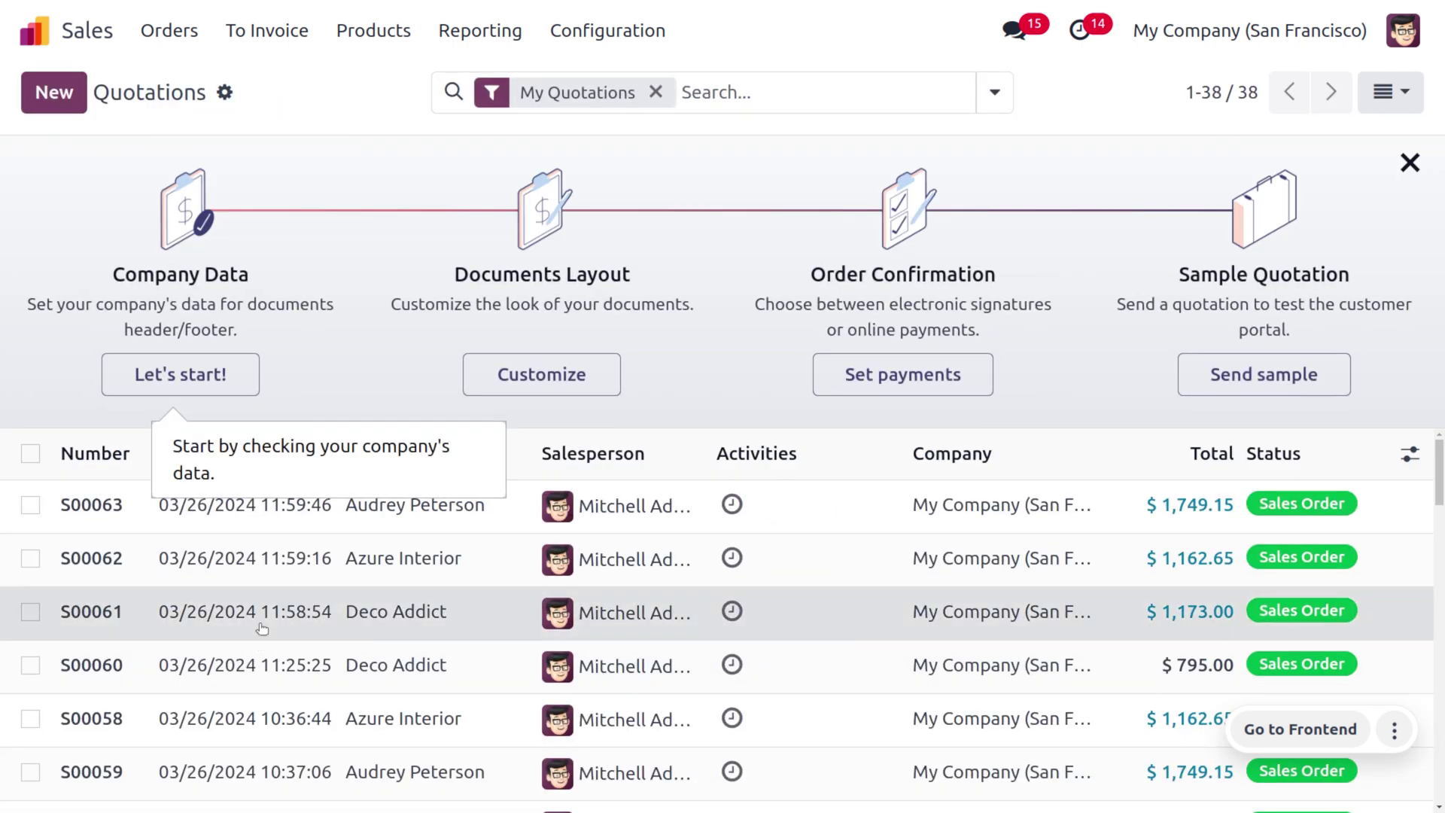
left_click(262, 624)
left_click(728, 100)
left_click(706, 228)
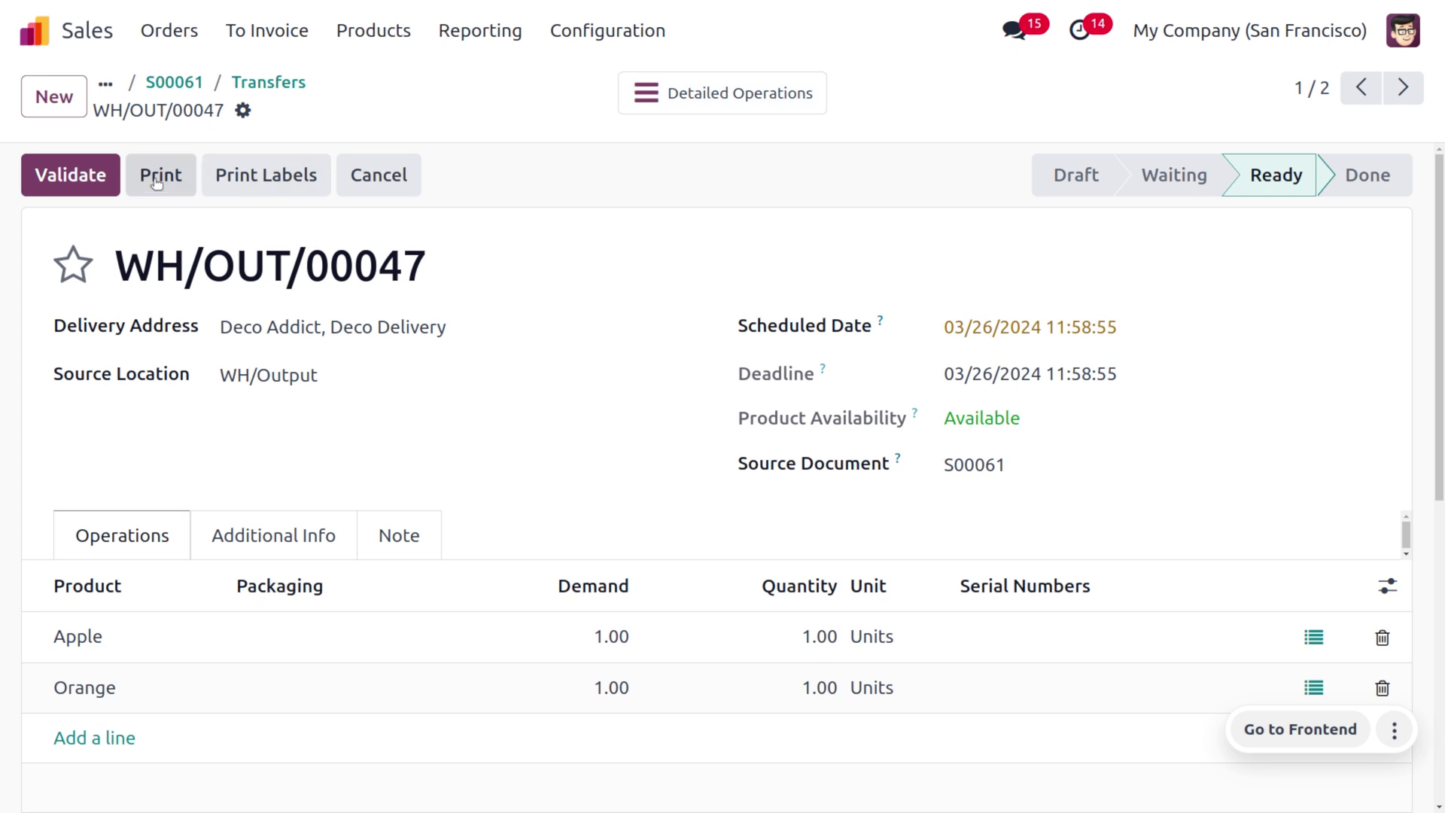
left_click(97, 173)
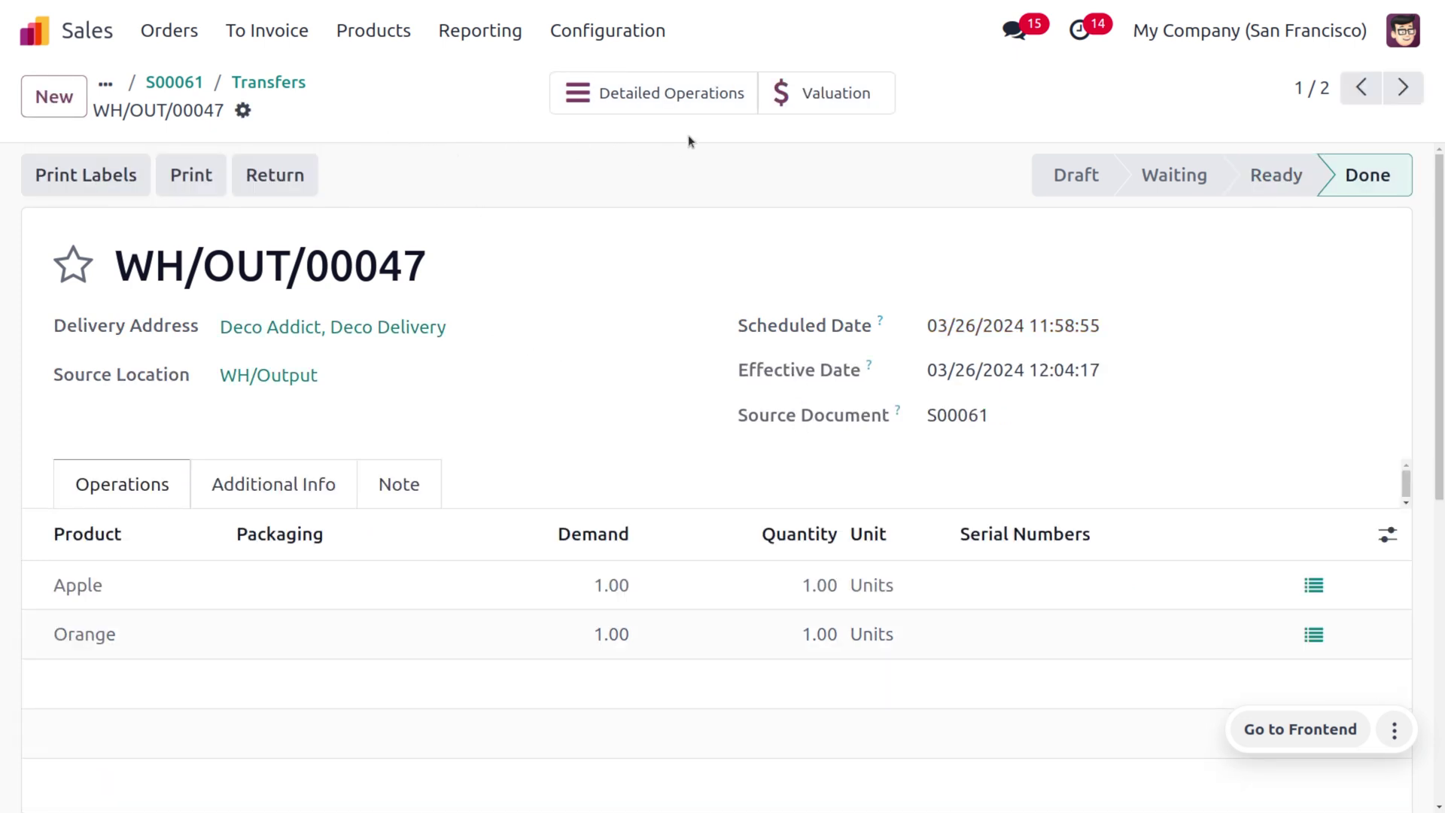
- Switch to the Inventory app and open the Moves History report
left_click(34, 31)
type("in")
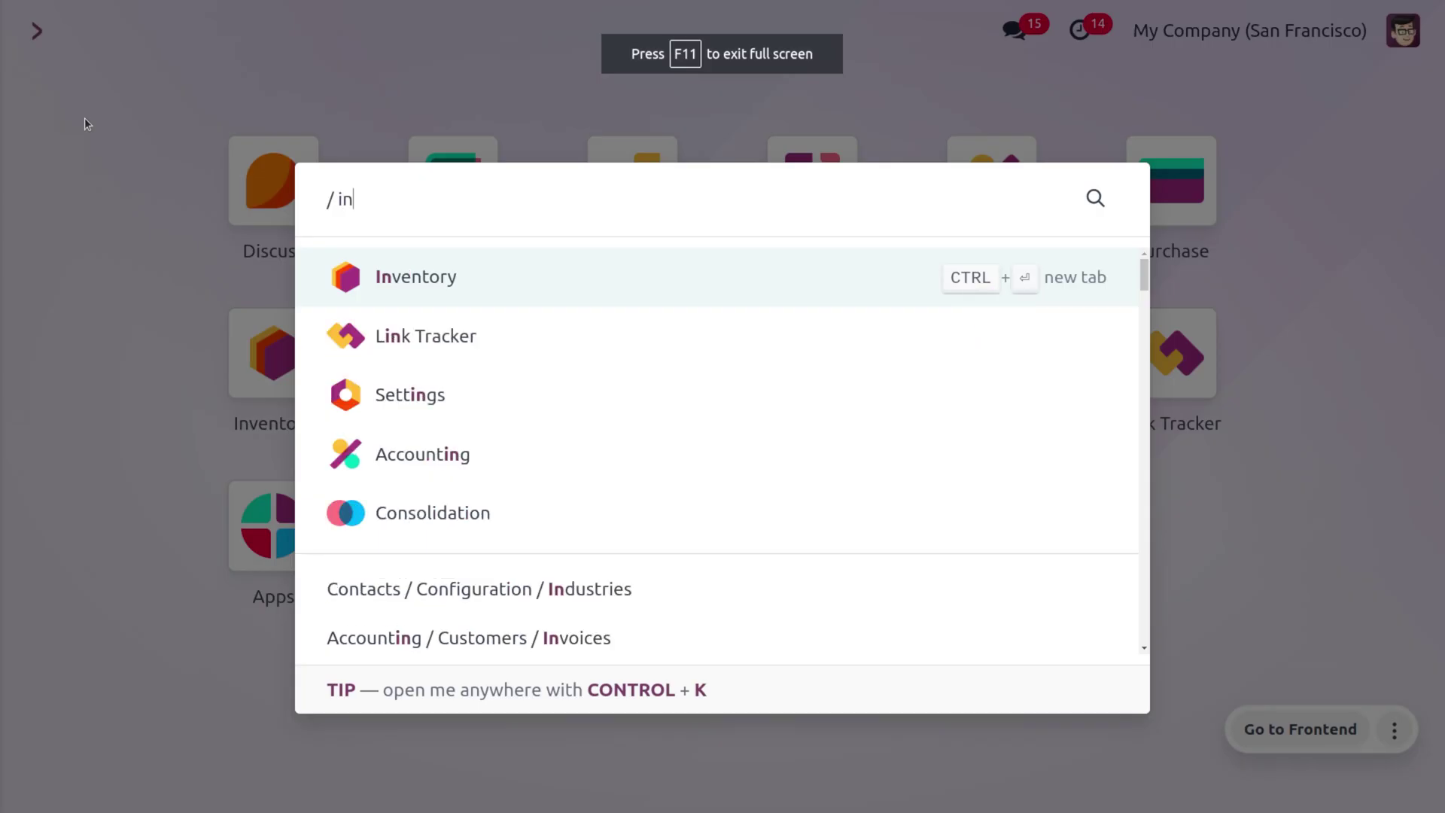
key("Return")
left_click(554, 44)
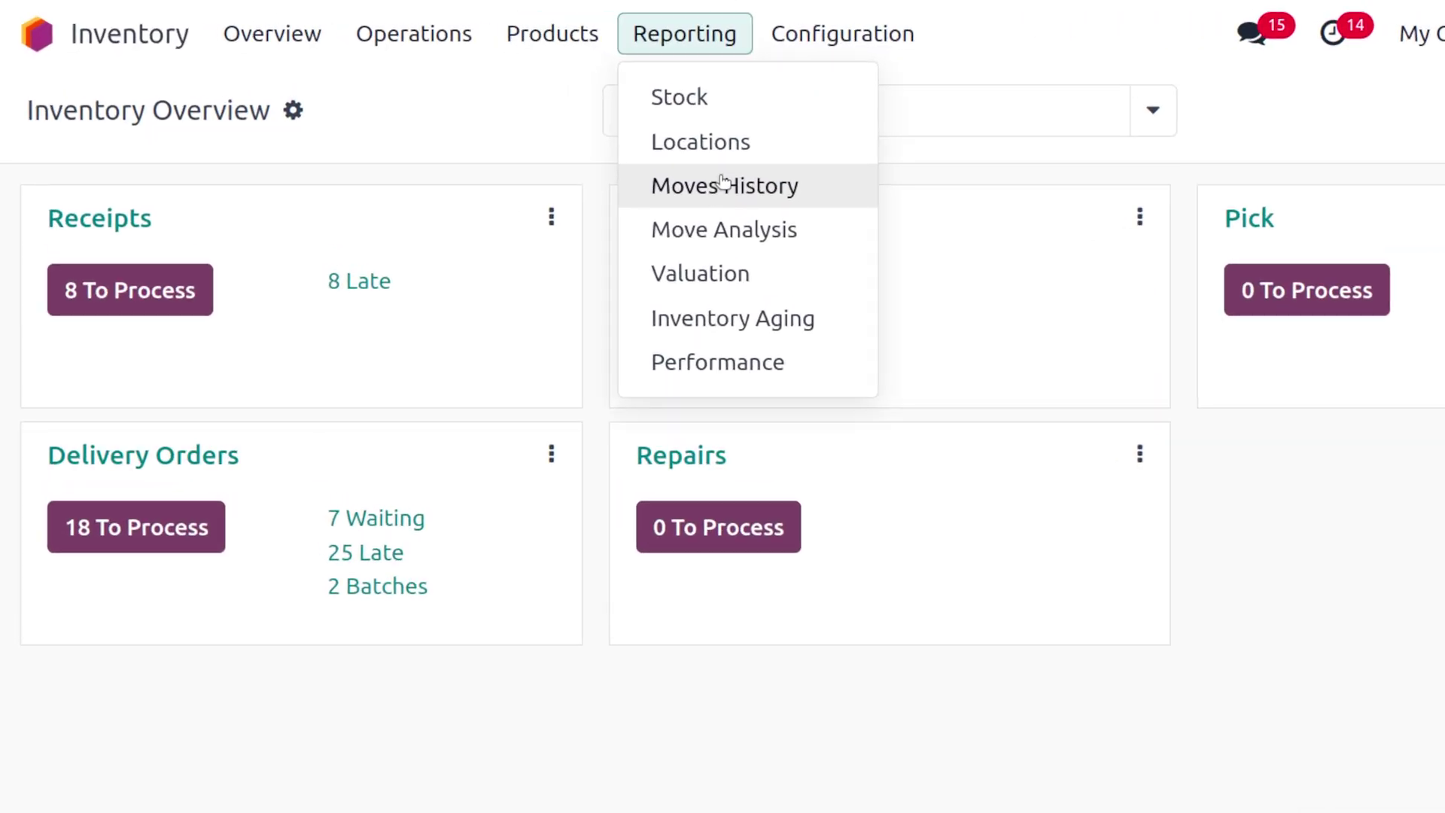
left_click(722, 184)
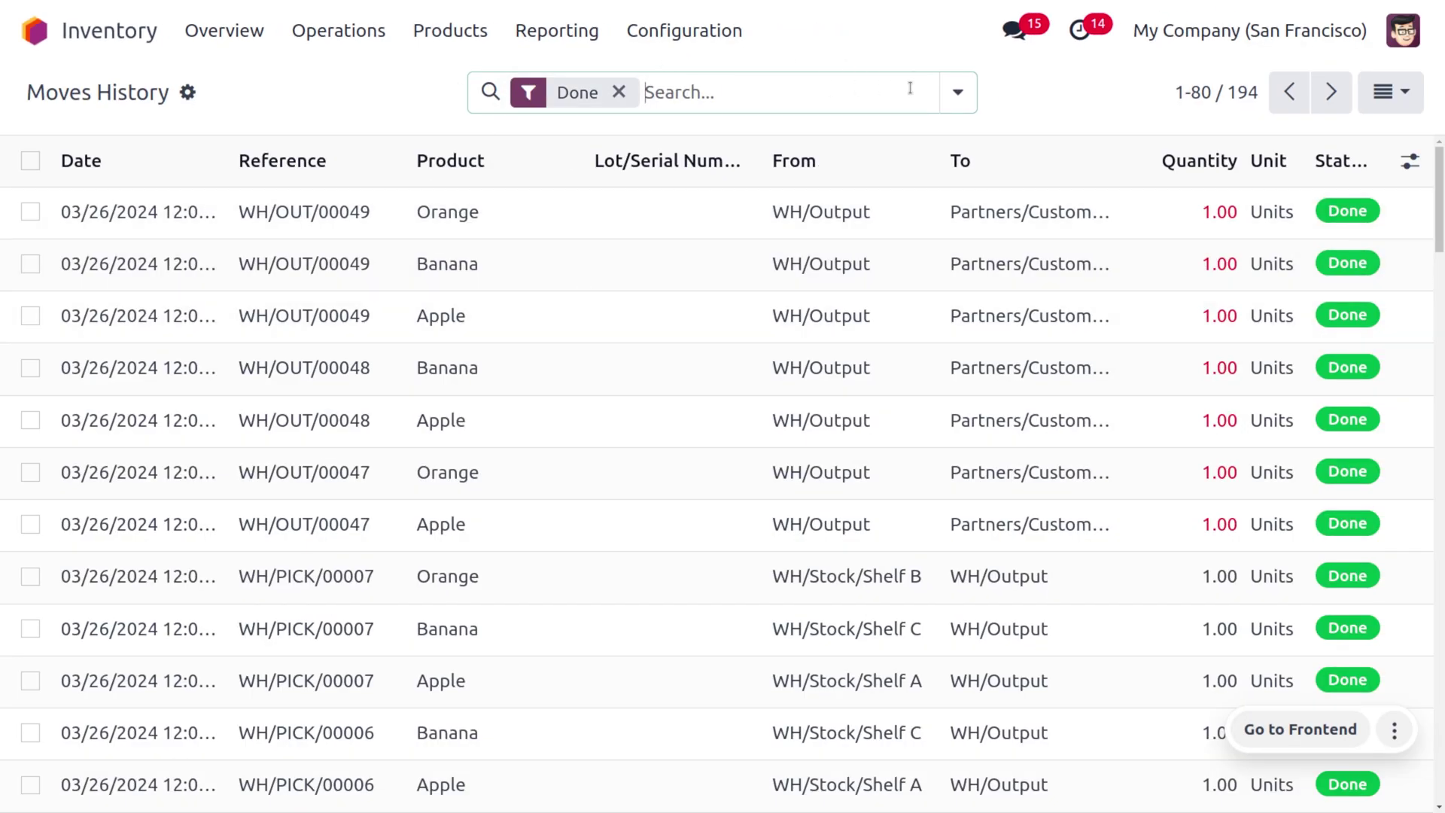
- Group the done moves by Batch Transfer and expand BATCH/00004 to examine its product moves
left_click(957, 91)
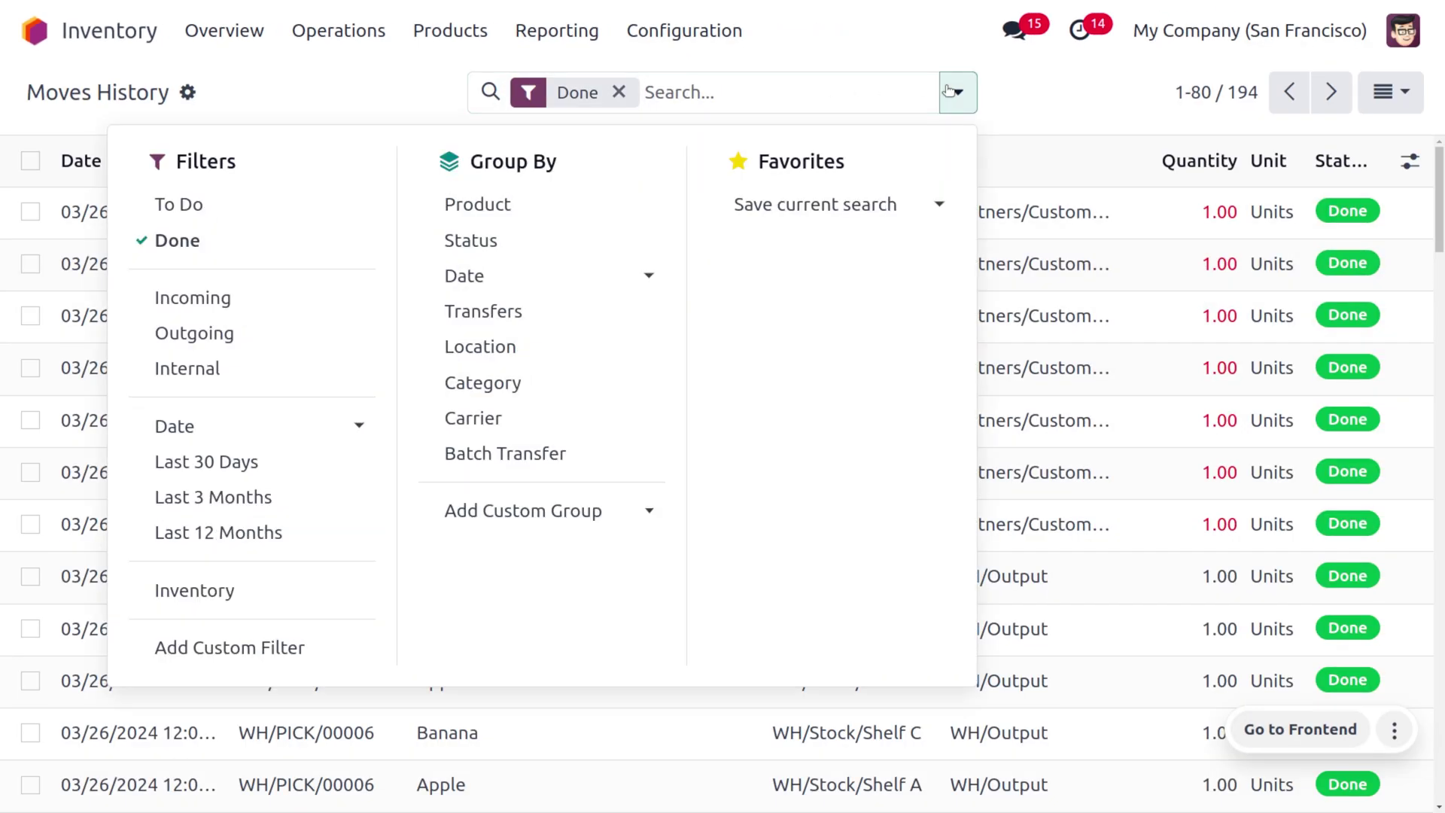
left_click(519, 454)
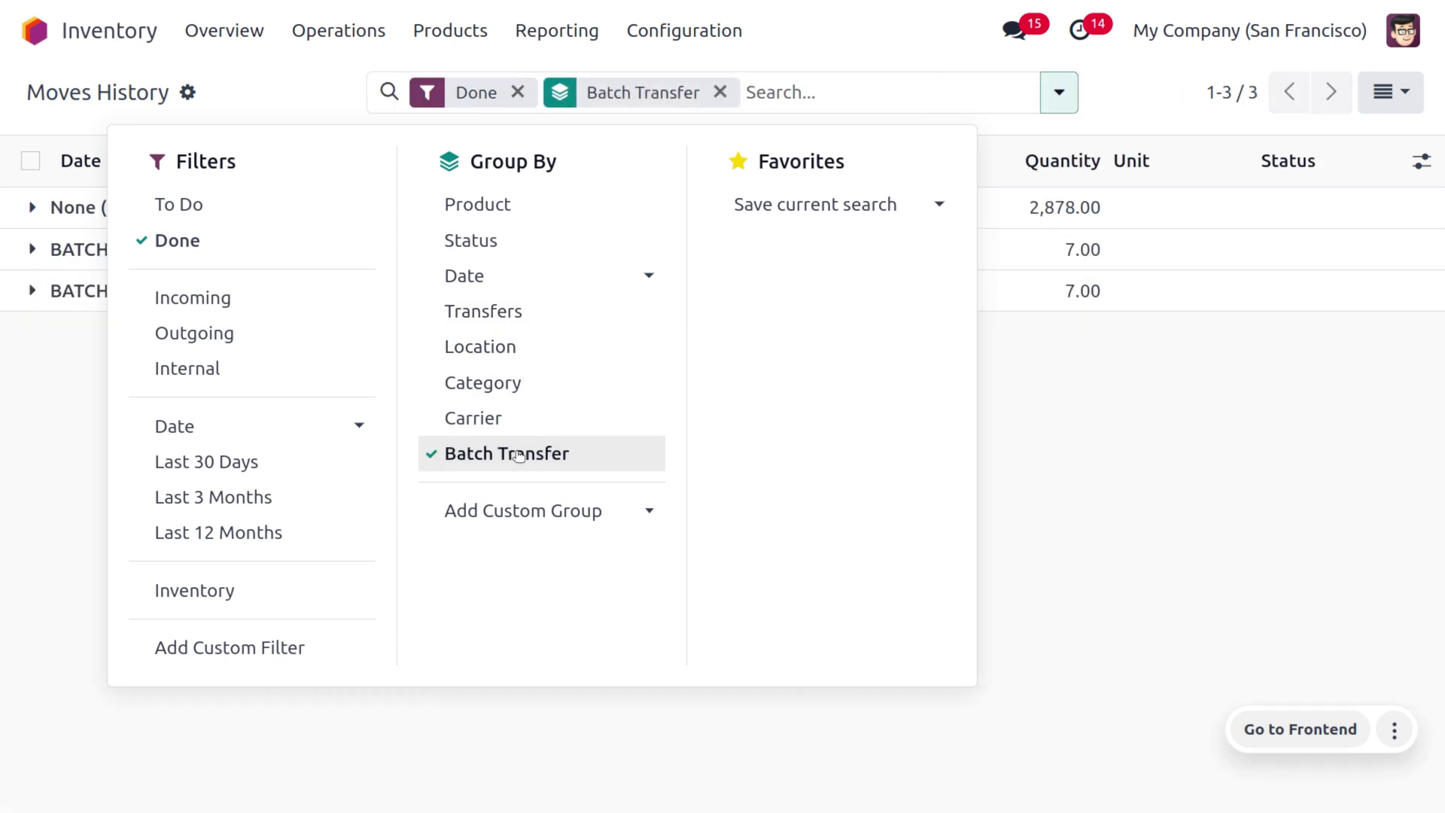
left_click(83, 372)
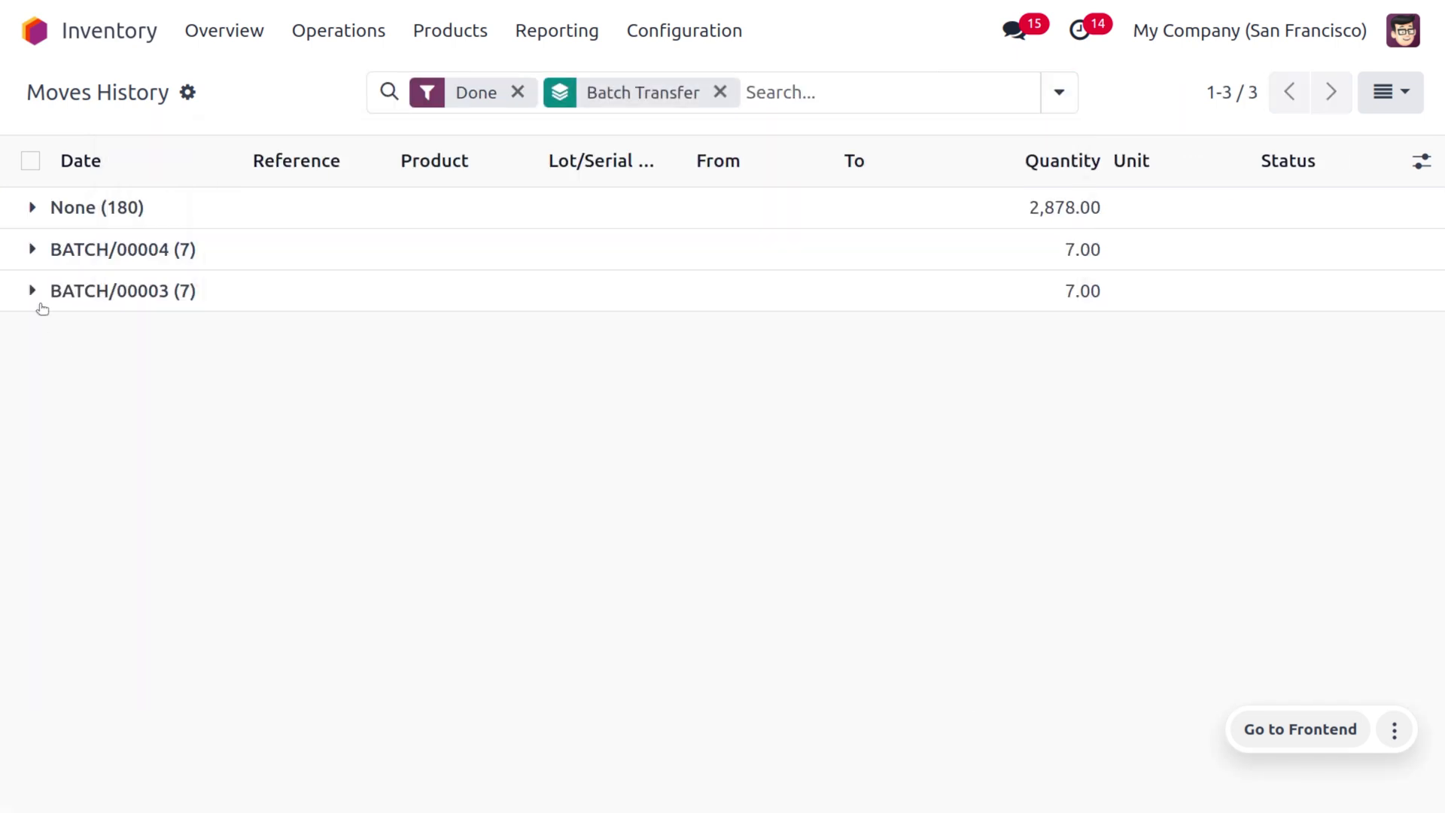
left_click(34, 251)
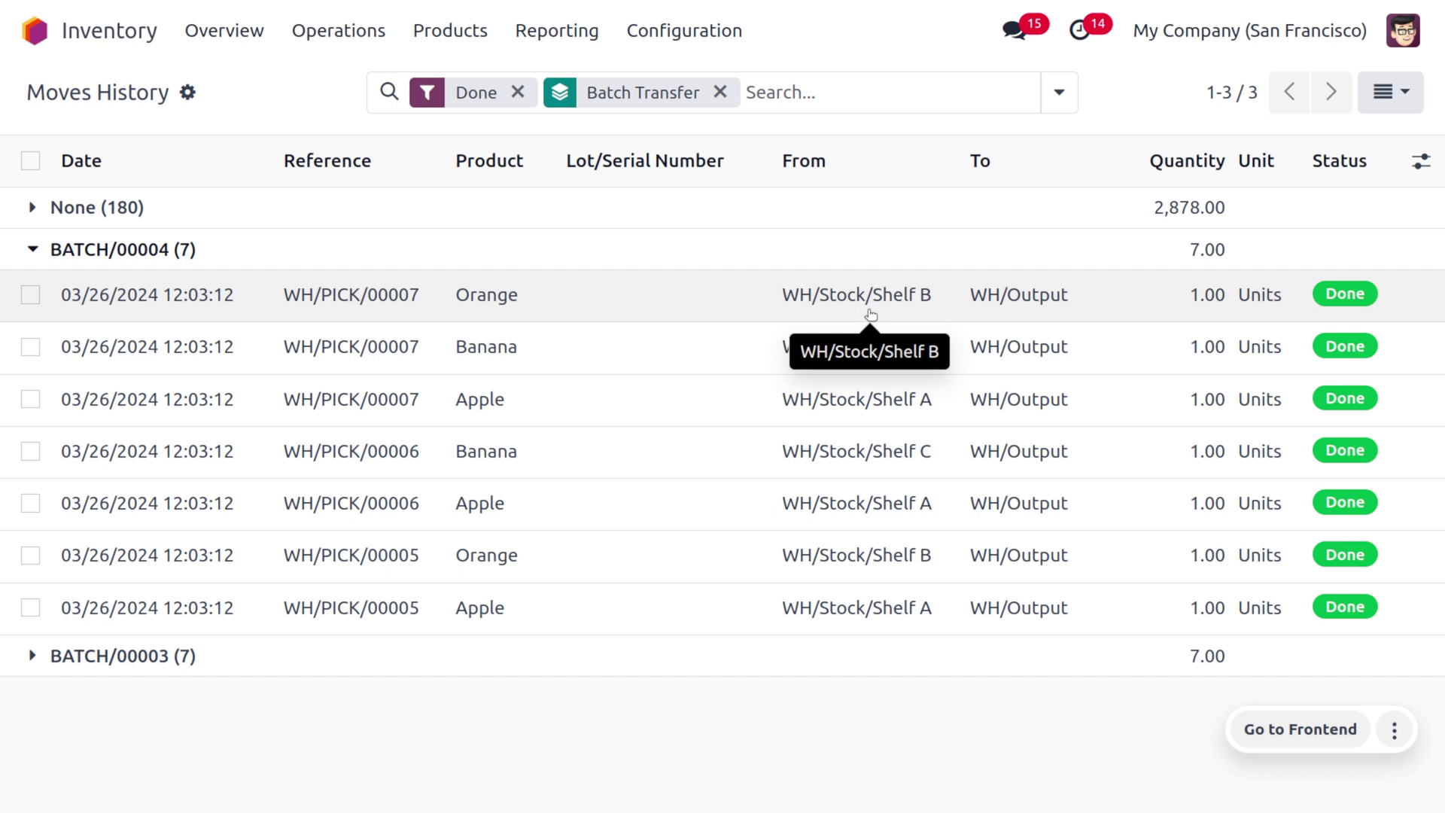
- Clear the Batch Transfer grouping and the Done filter, and group the moves history by Destination Package
left_click(526, 34)
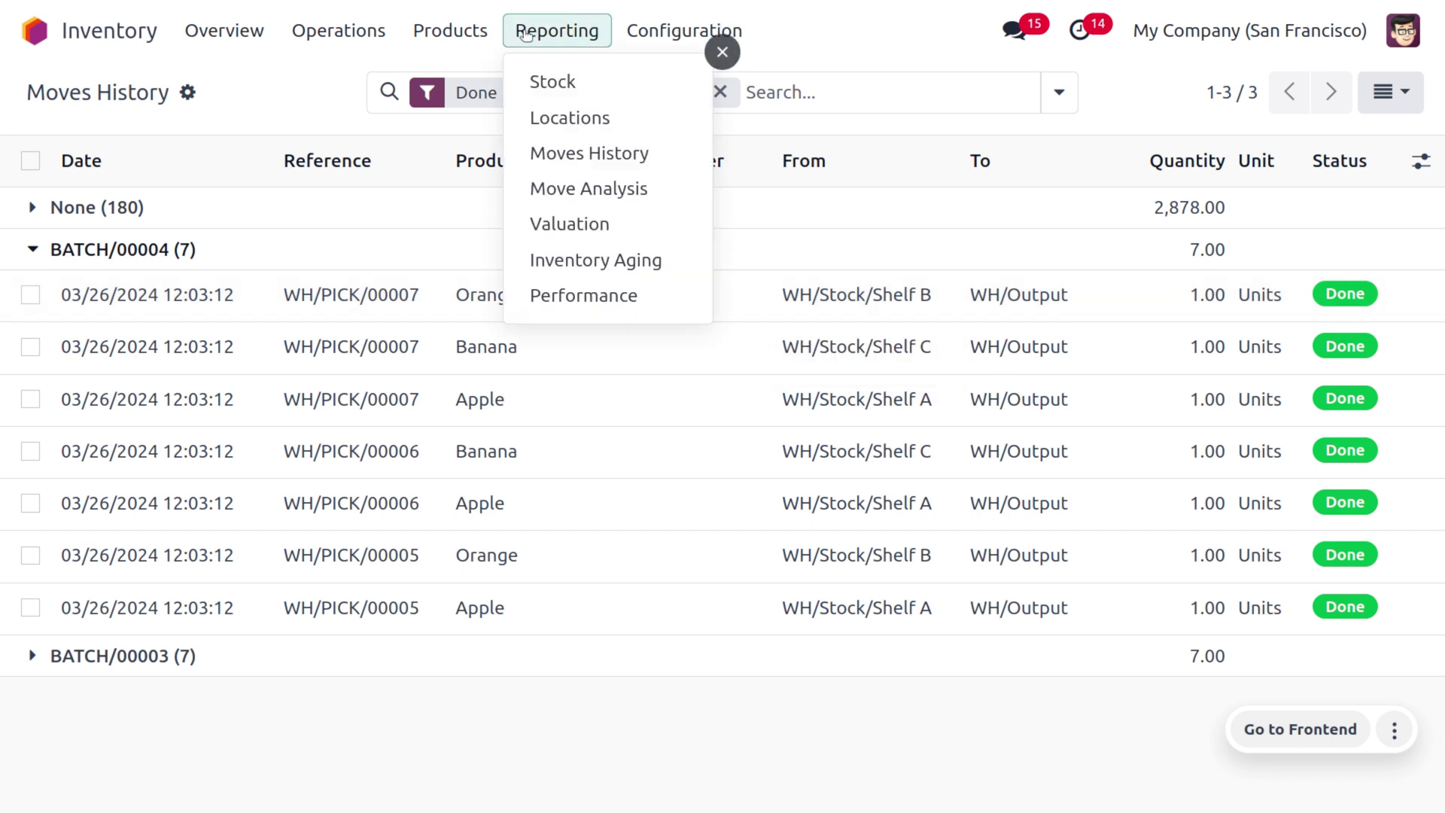
left_click(488, 58)
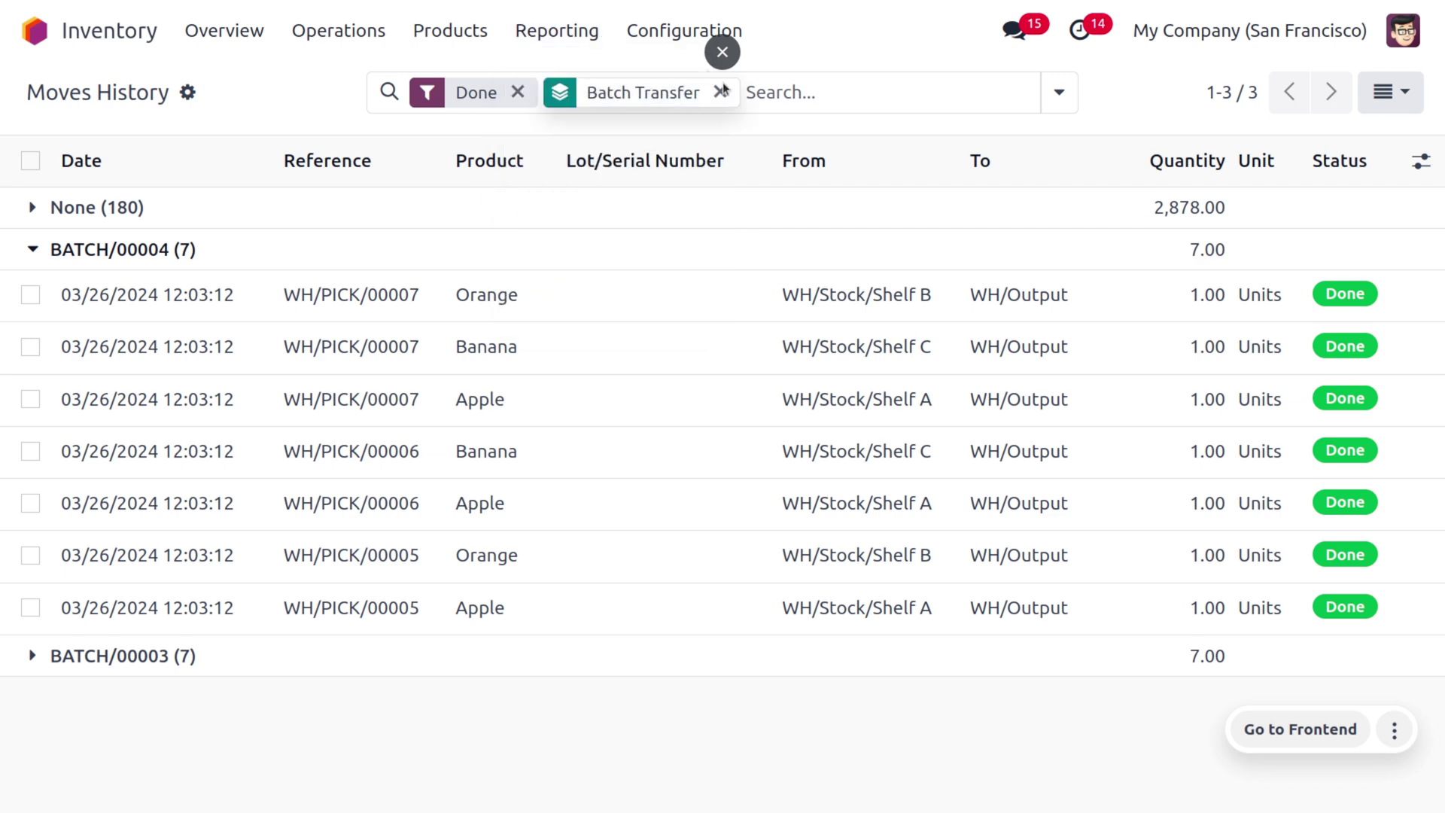
left_click(717, 93)
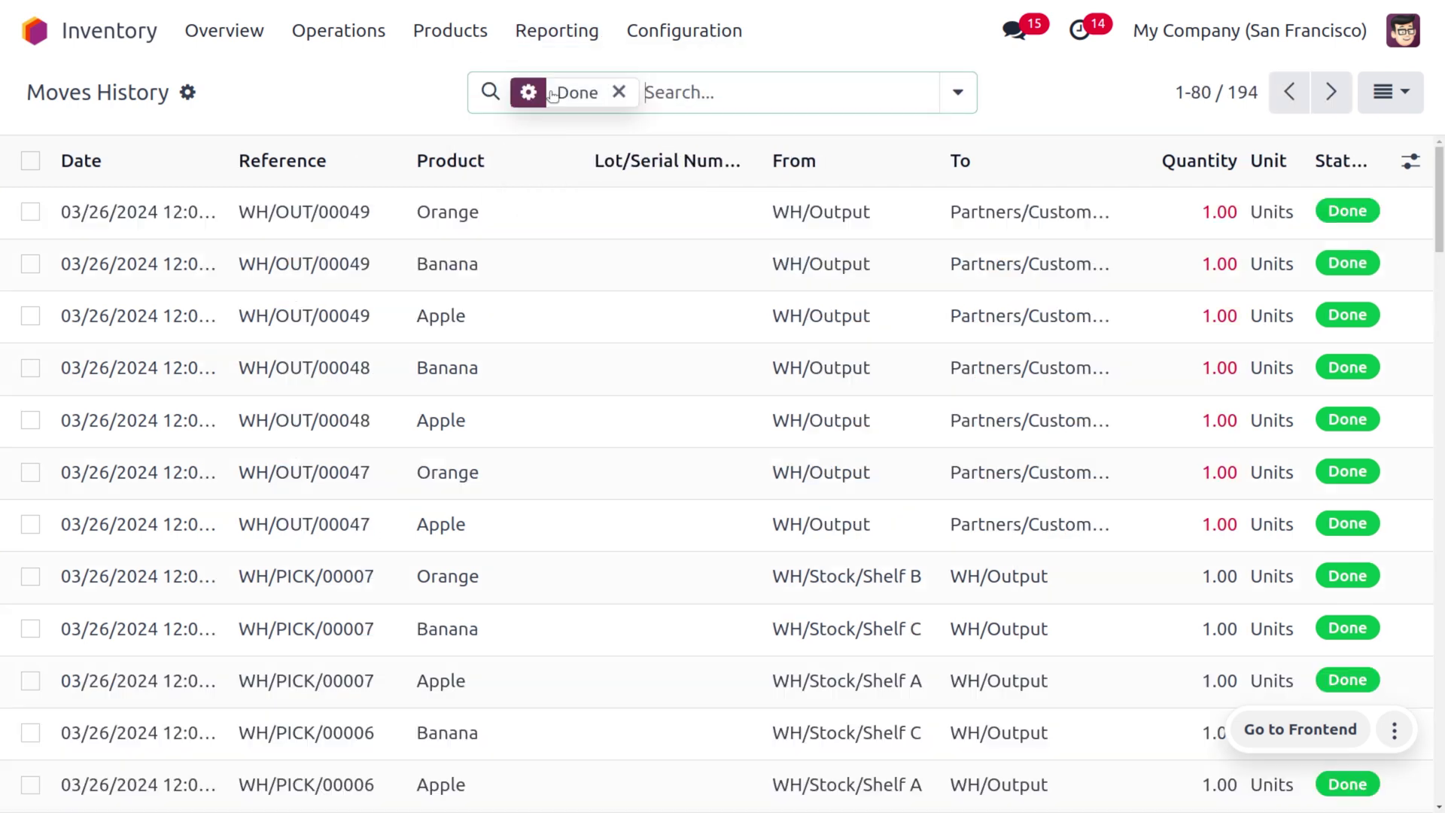
left_click(619, 92)
left_click(934, 94)
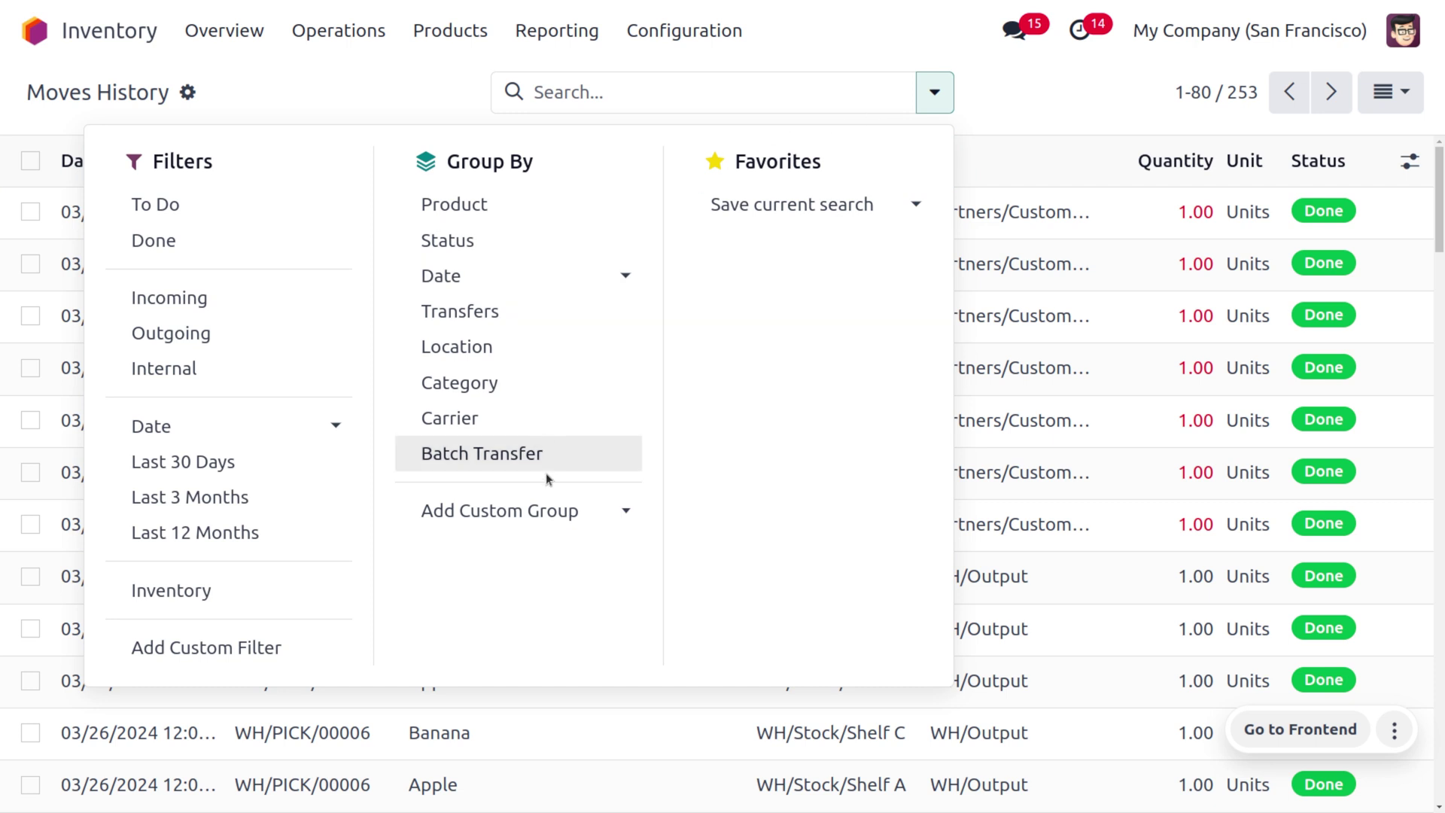
left_click(558, 509)
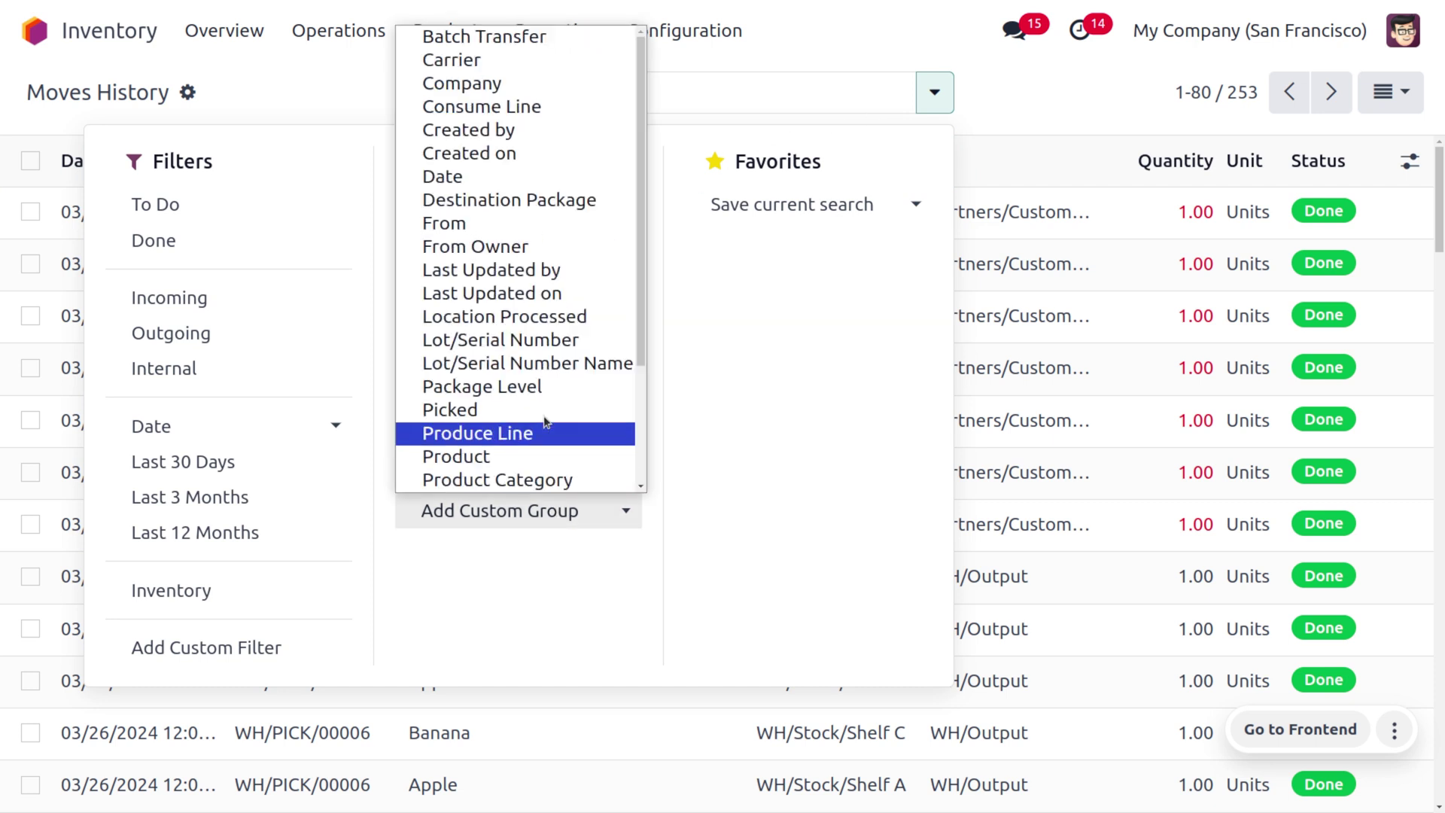
left_click(531, 208)
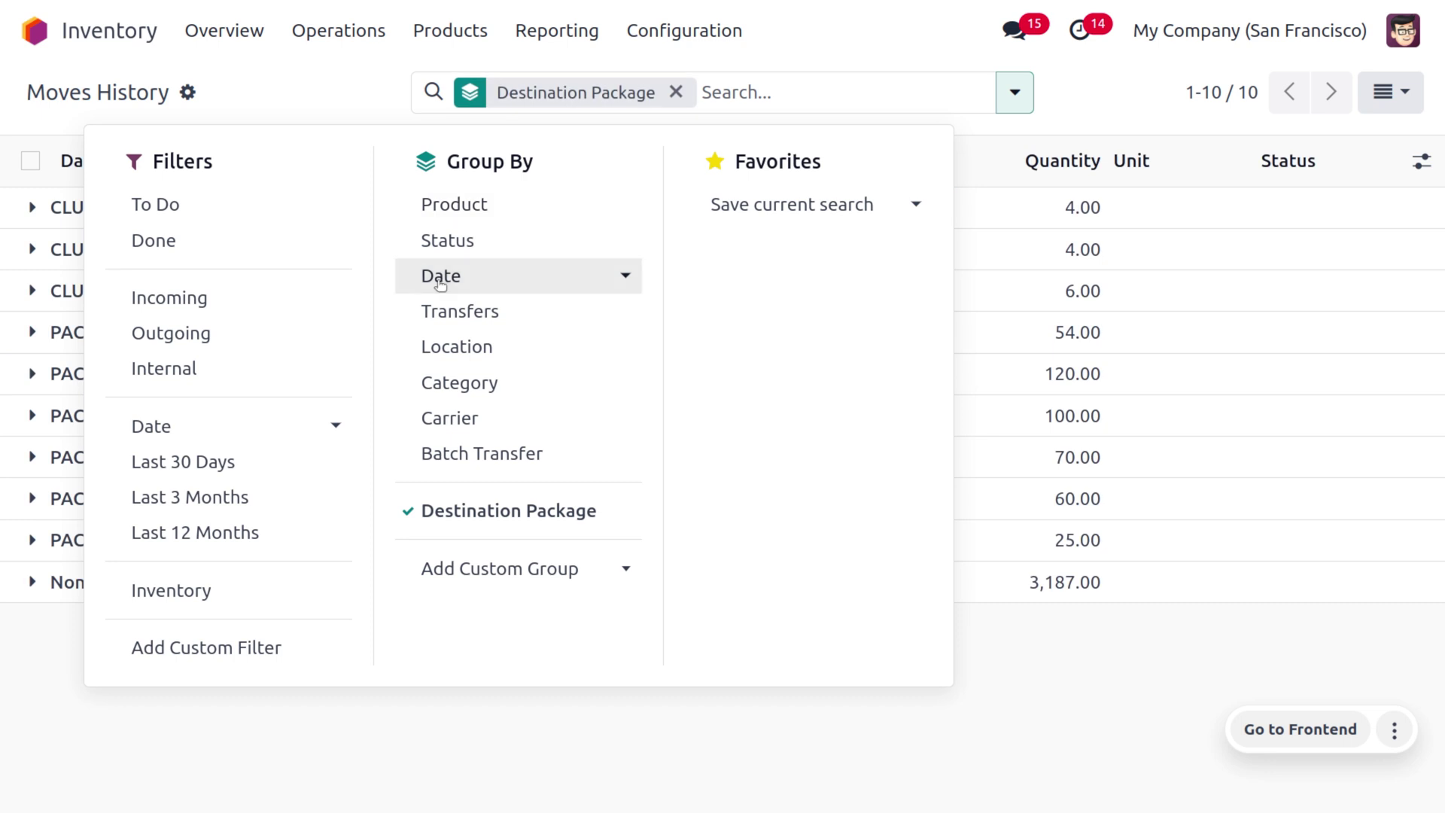
left_click(482, 701)
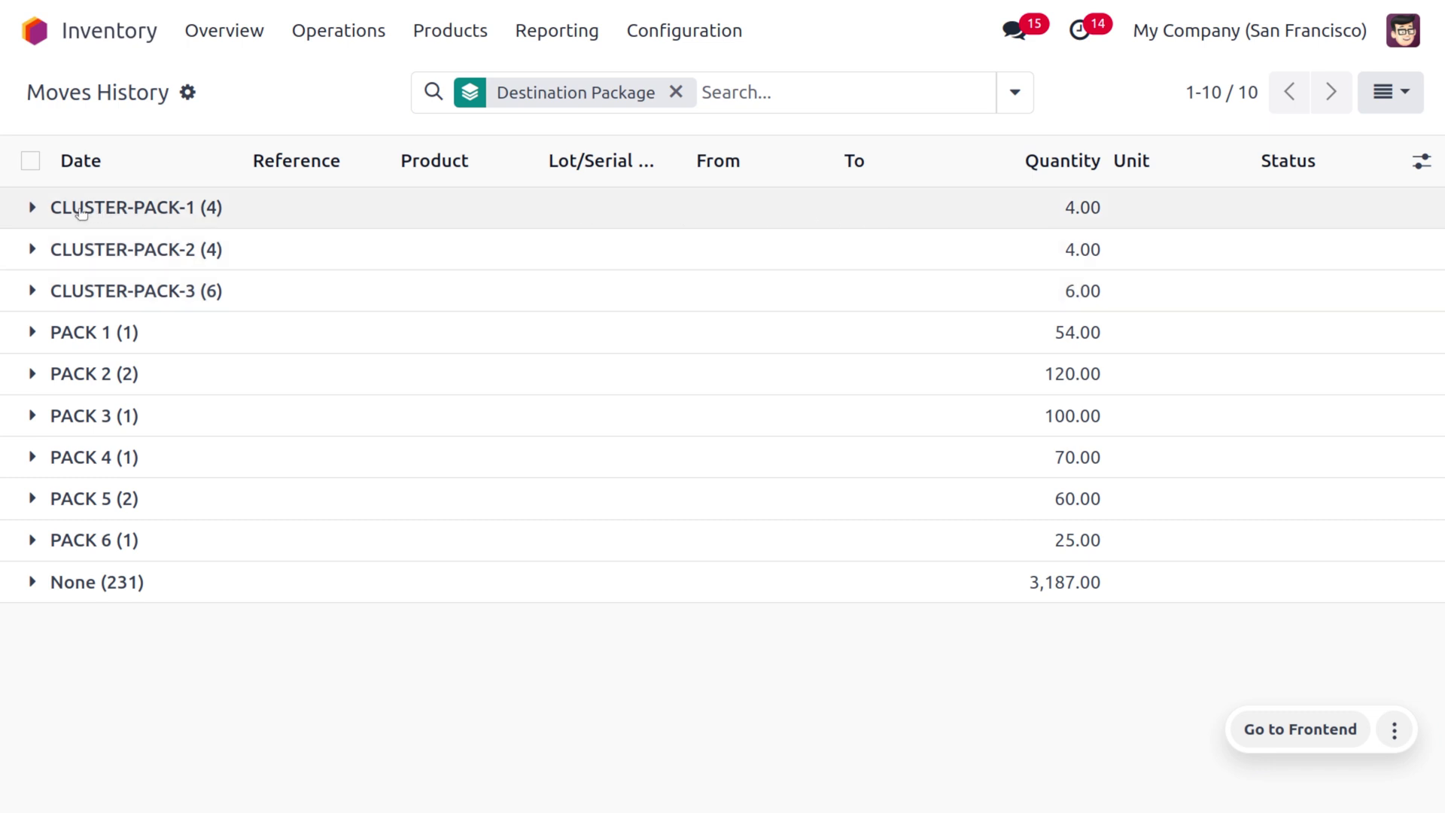
- Expand the CLUSTER-PACK-1, CLUSTER-PACK-2 and CLUSTER-PACK-3 groups to examine the products moved in each package
left_click(30, 211)
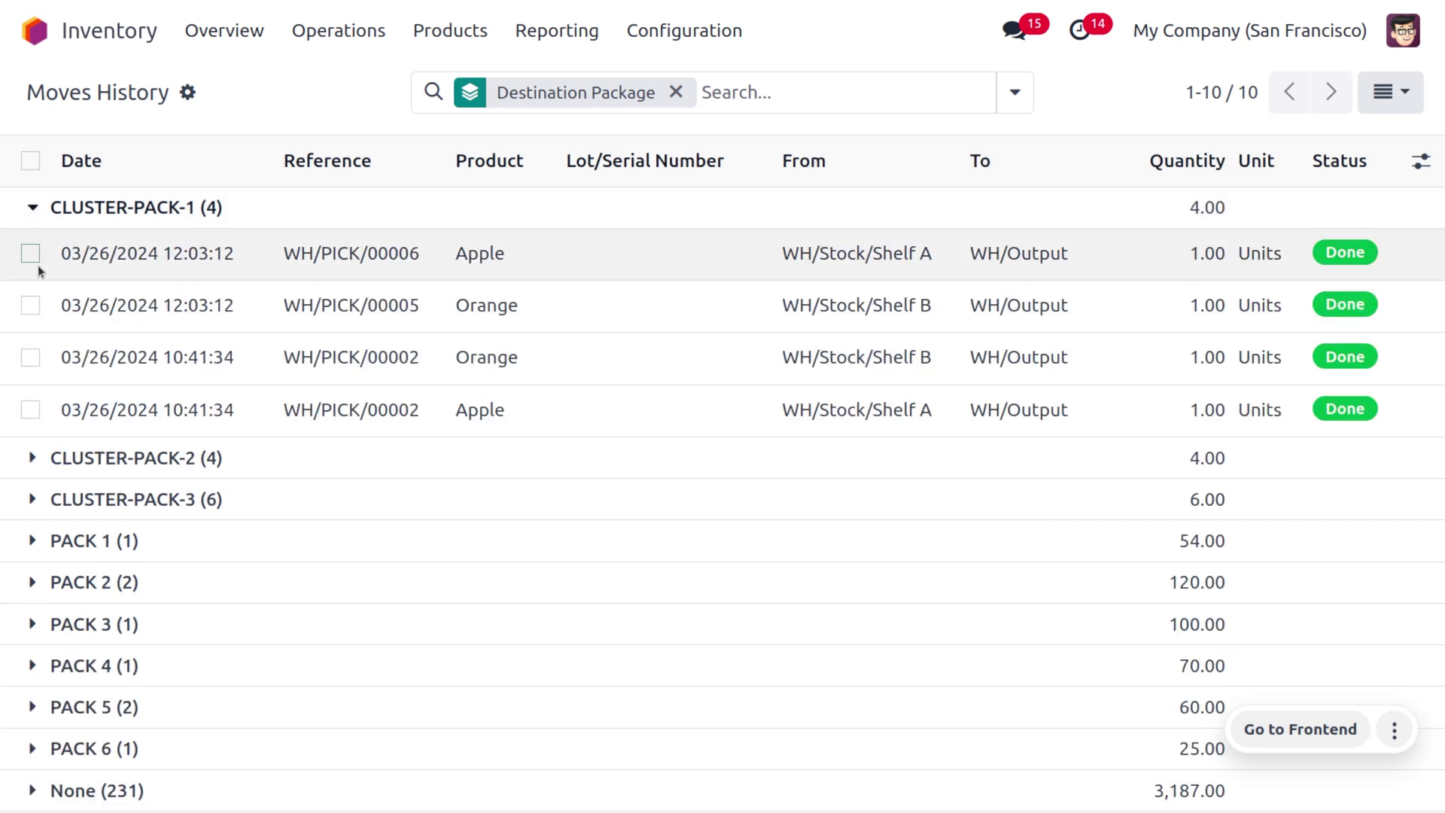
left_click(34, 461)
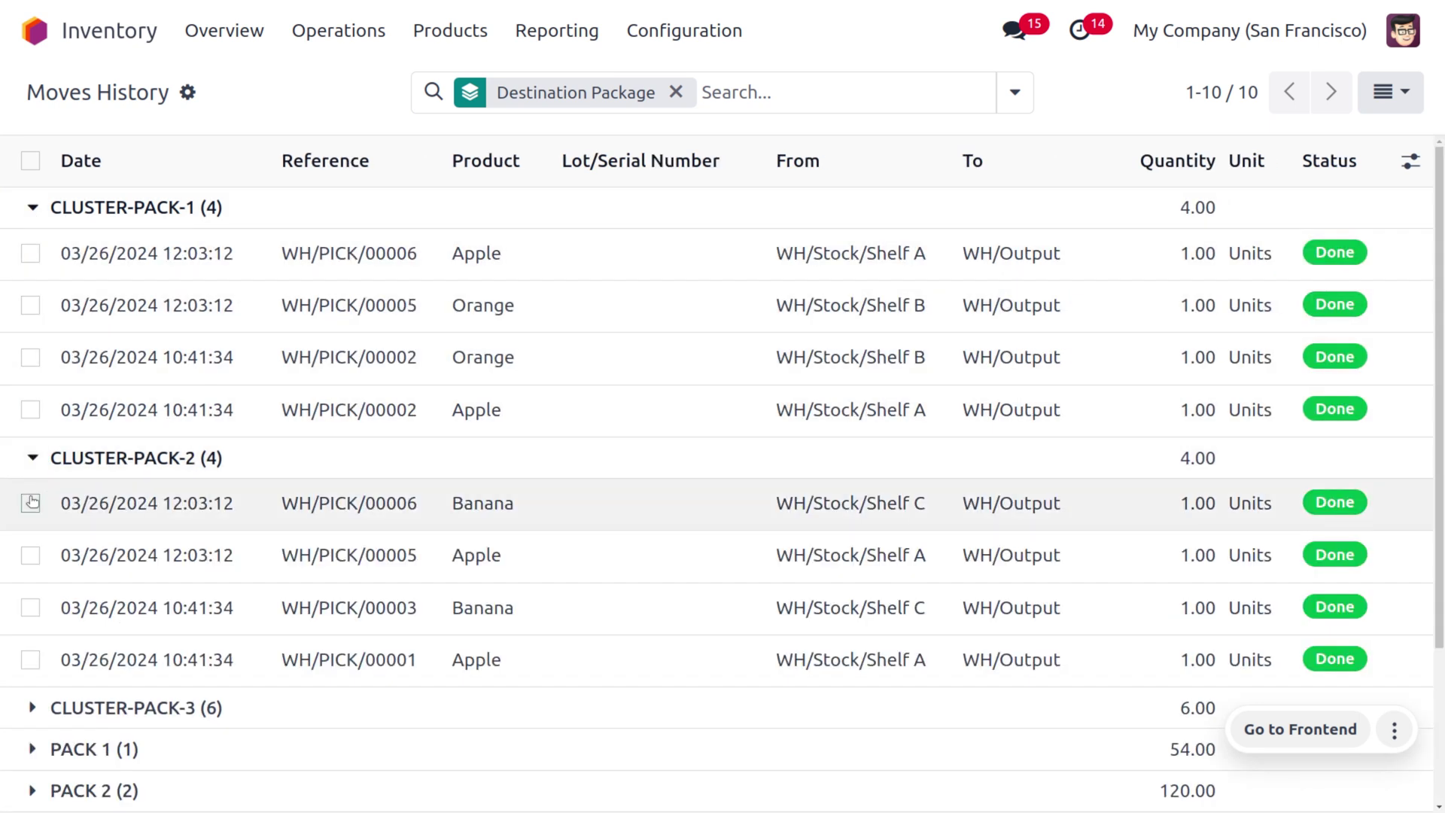
left_click(33, 708)
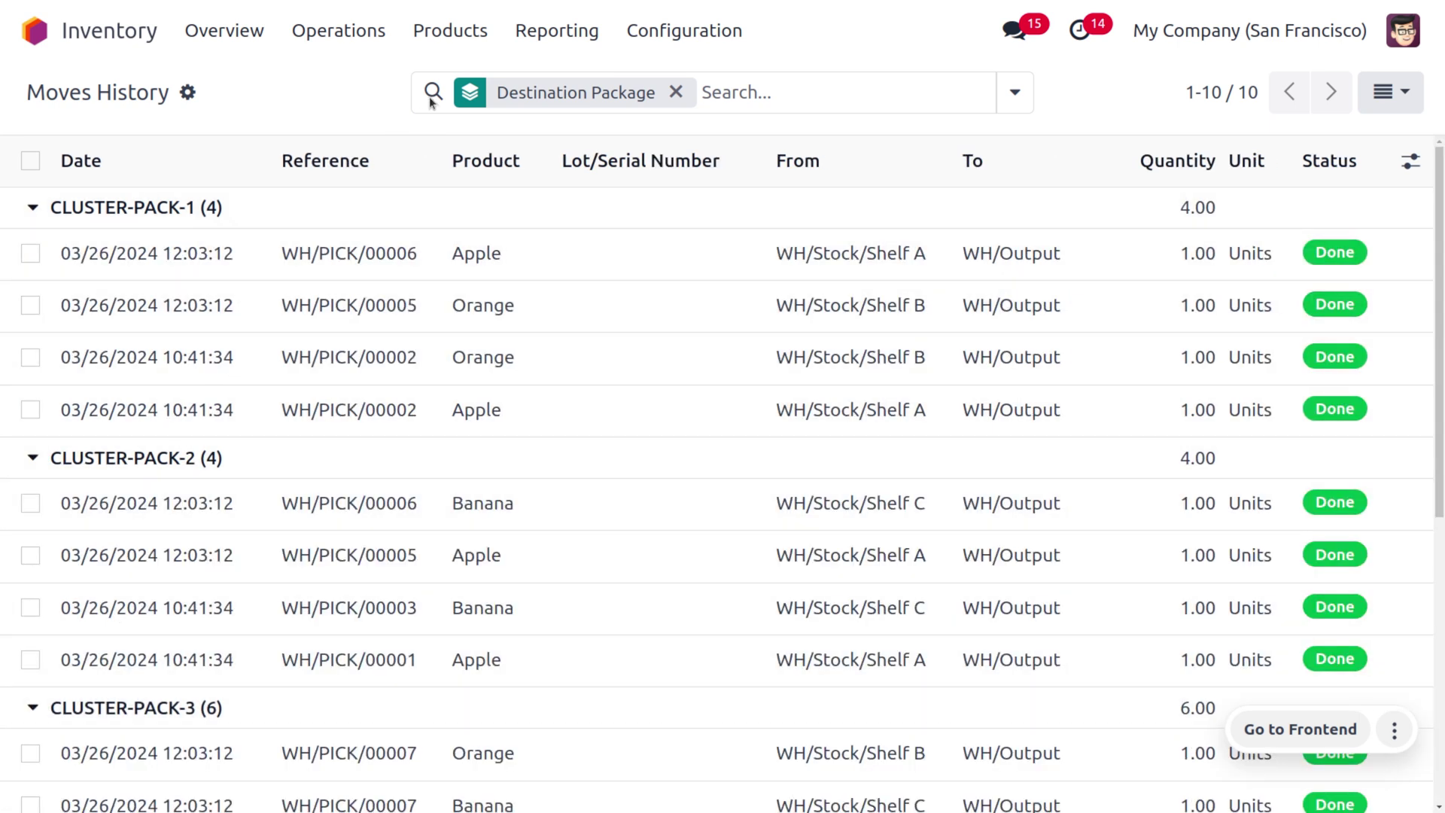
- Open CLUSTER-PACK-1 from the packages list and view its package transfers
left_click(432, 29)
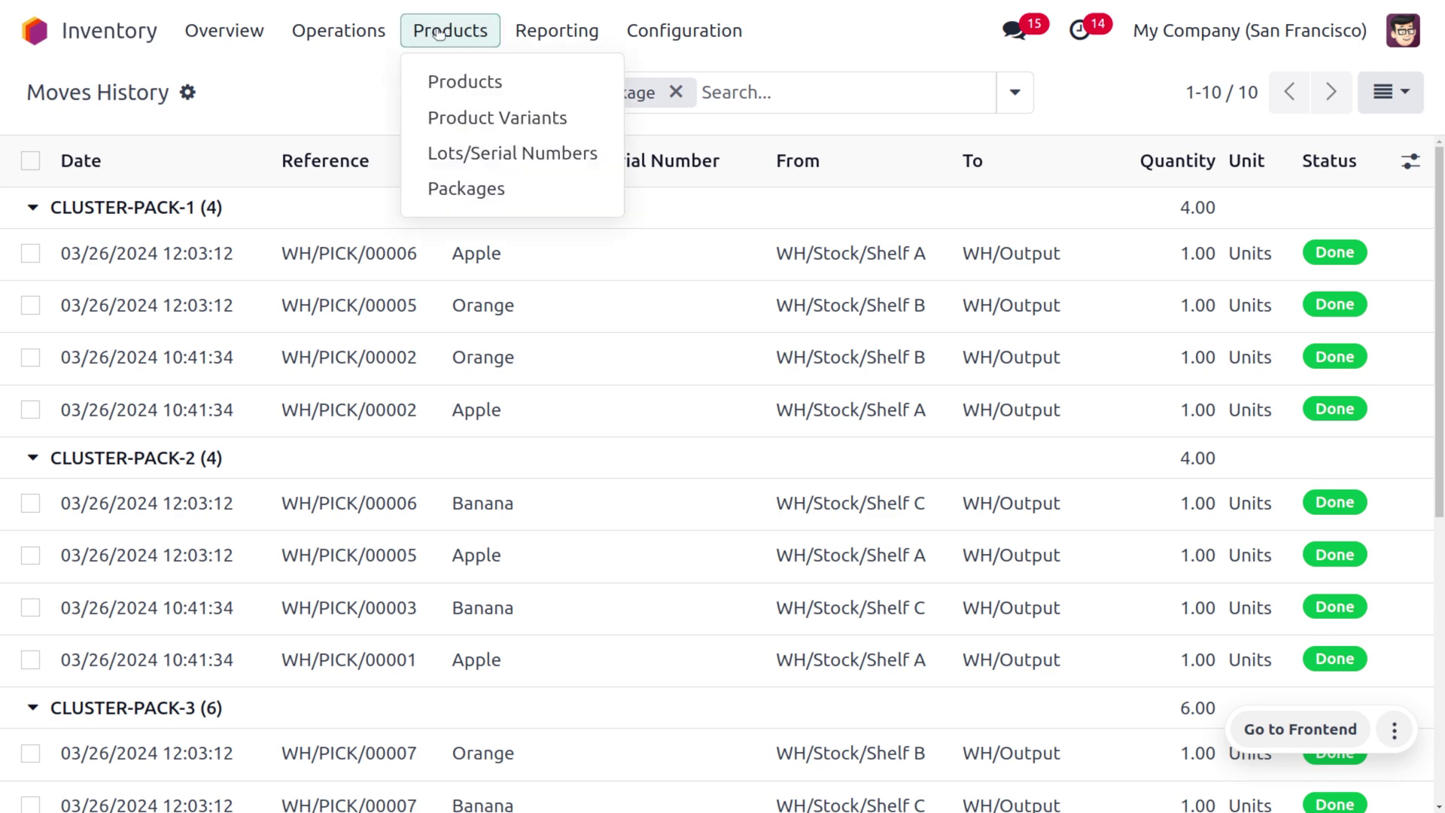
left_click(475, 192)
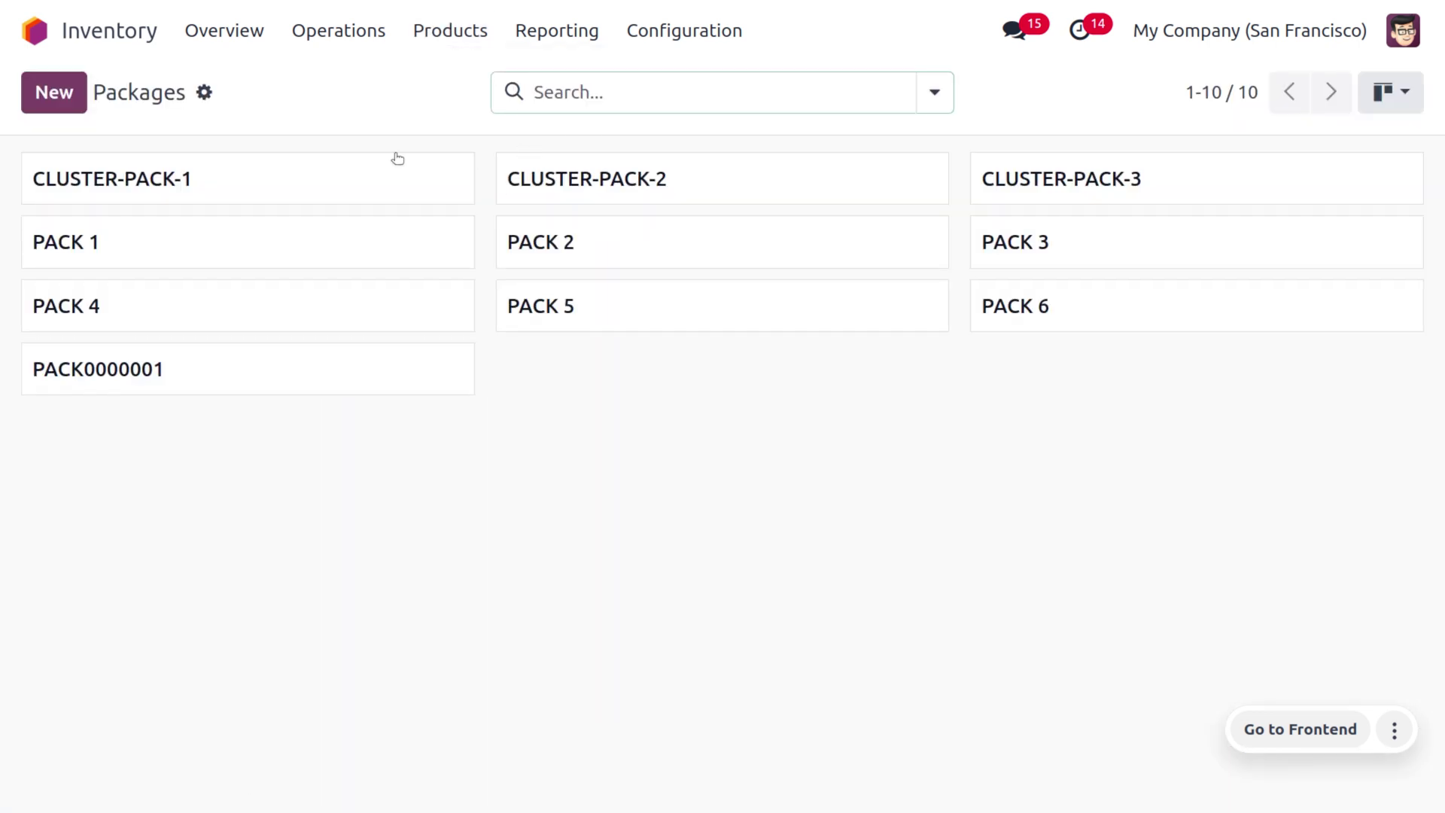
left_click(397, 159)
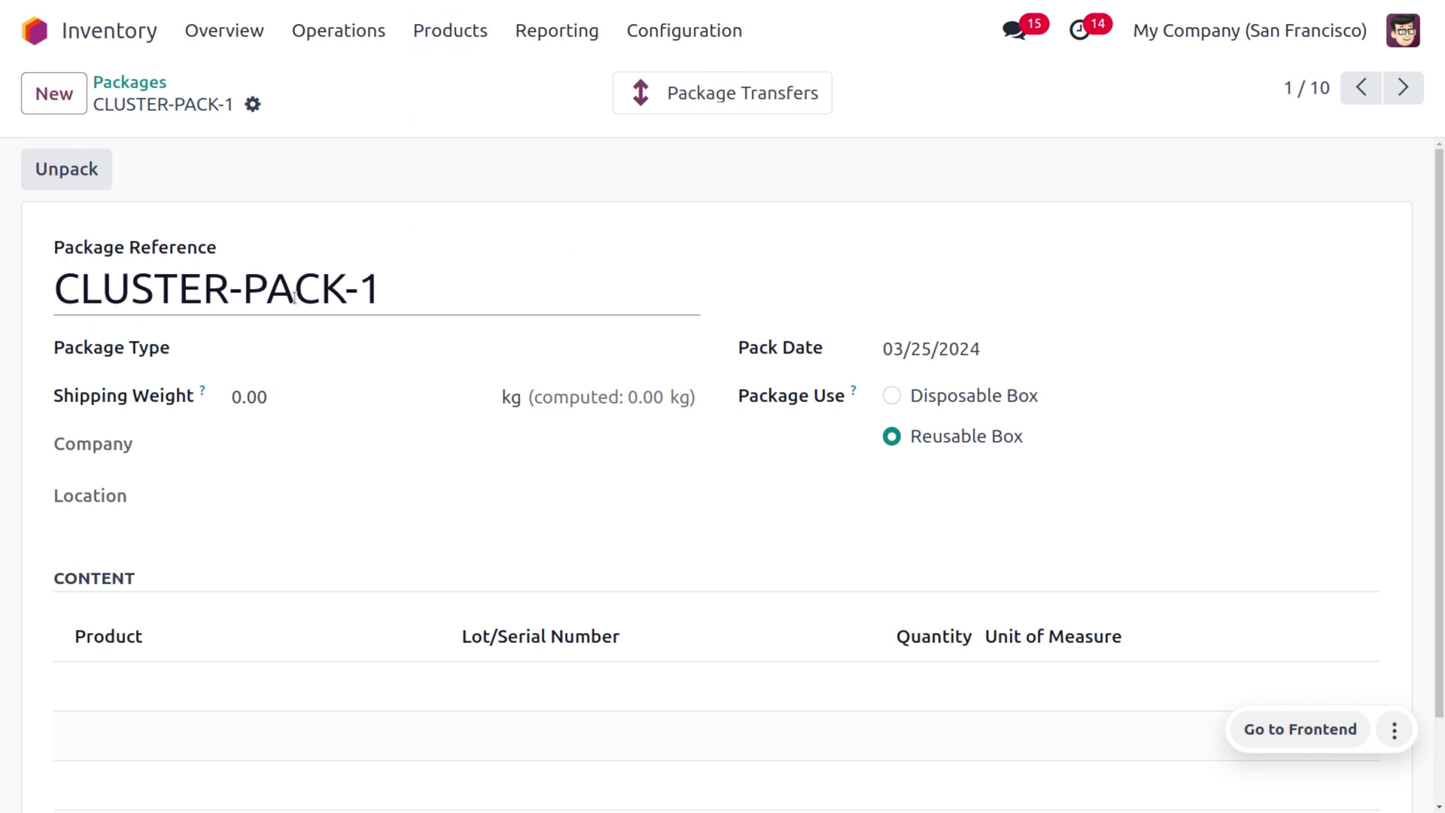
left_click(747, 105)
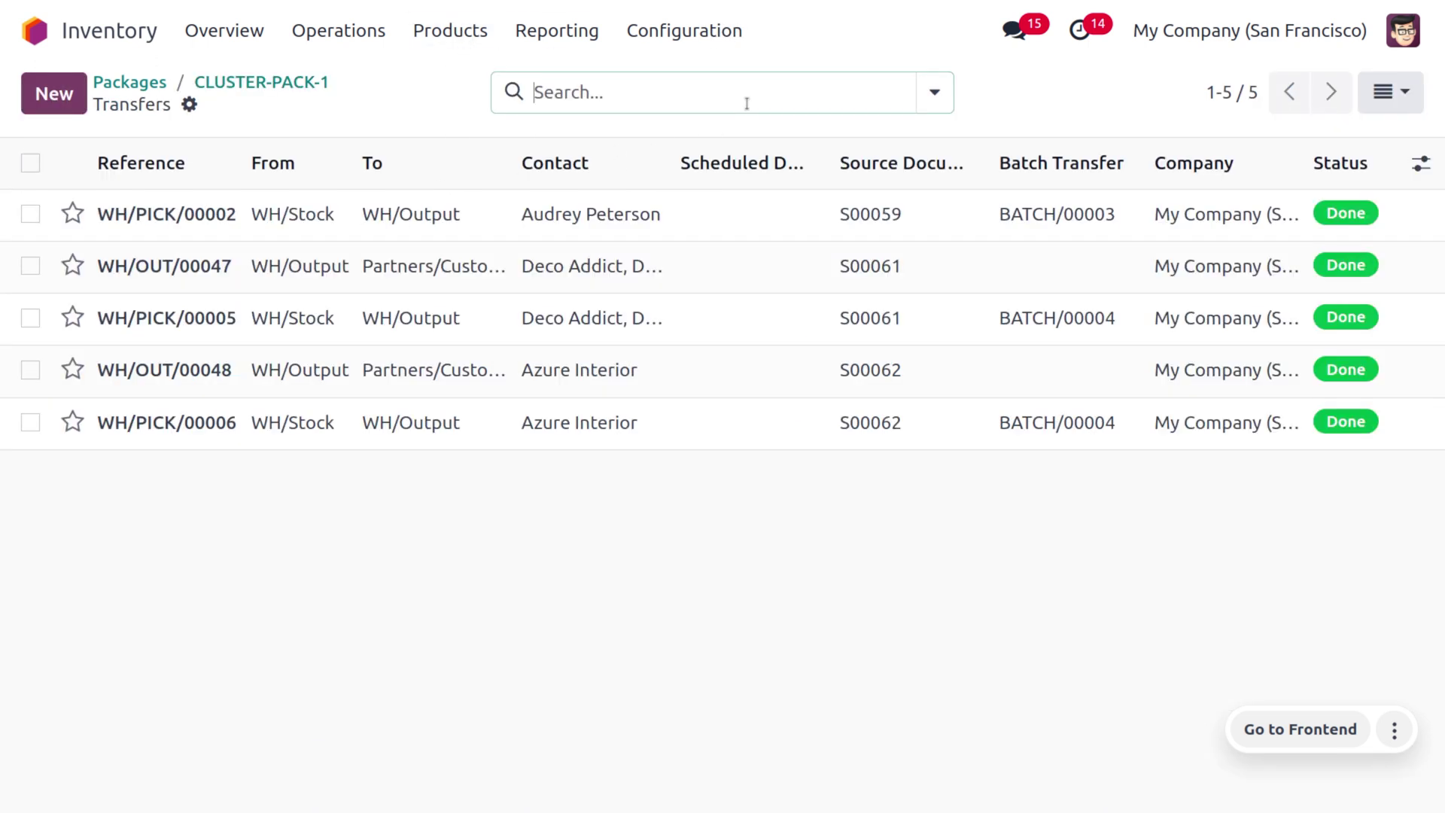